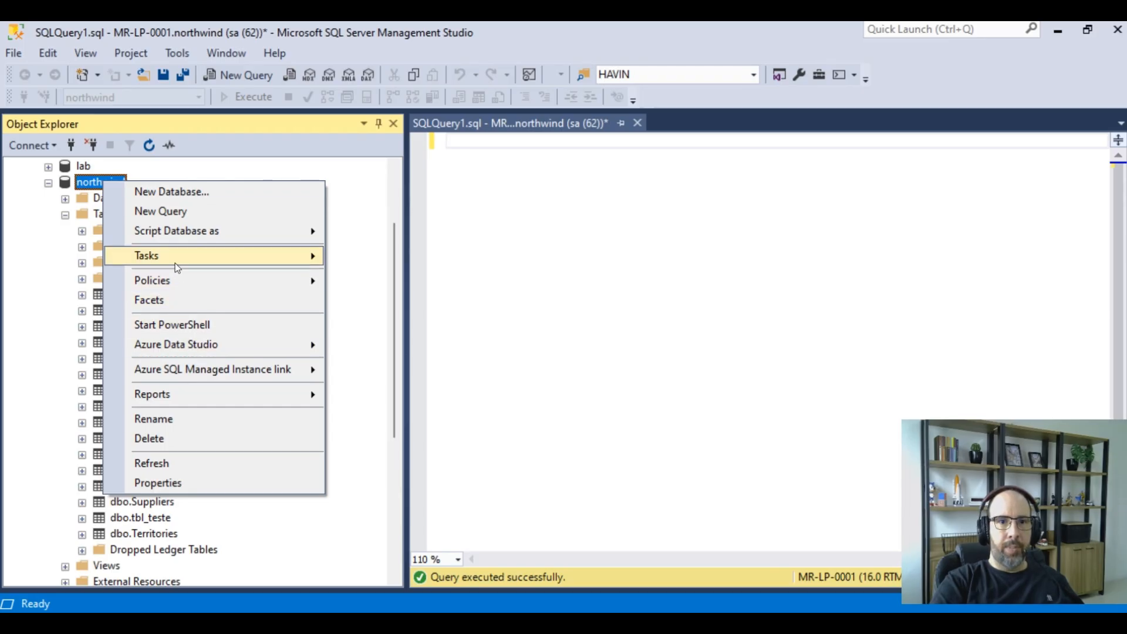
# Launch the Export Data wizard for the northwind database and move past the welcome page
pyautogui.moveTo(179, 257)
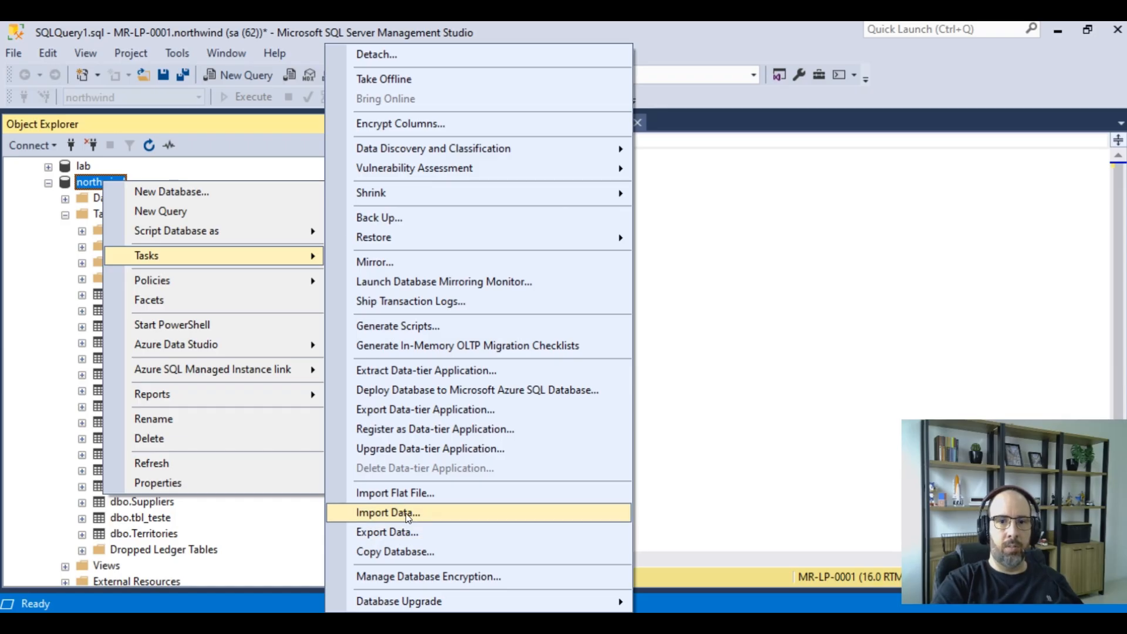
pyautogui.click(392, 532)
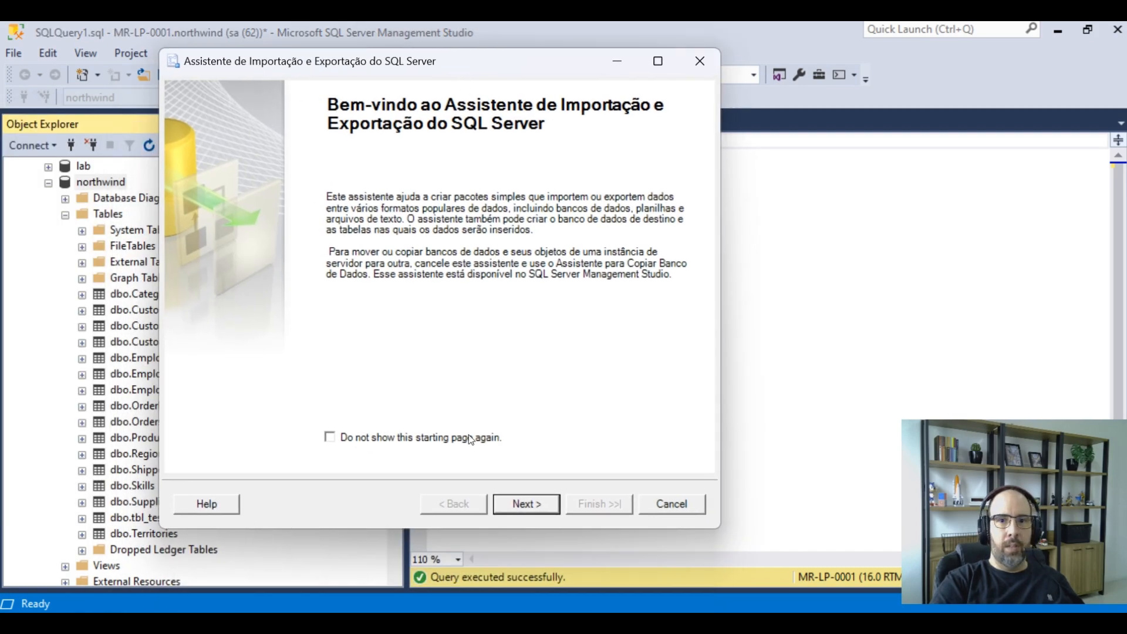
pyautogui.click(531, 505)
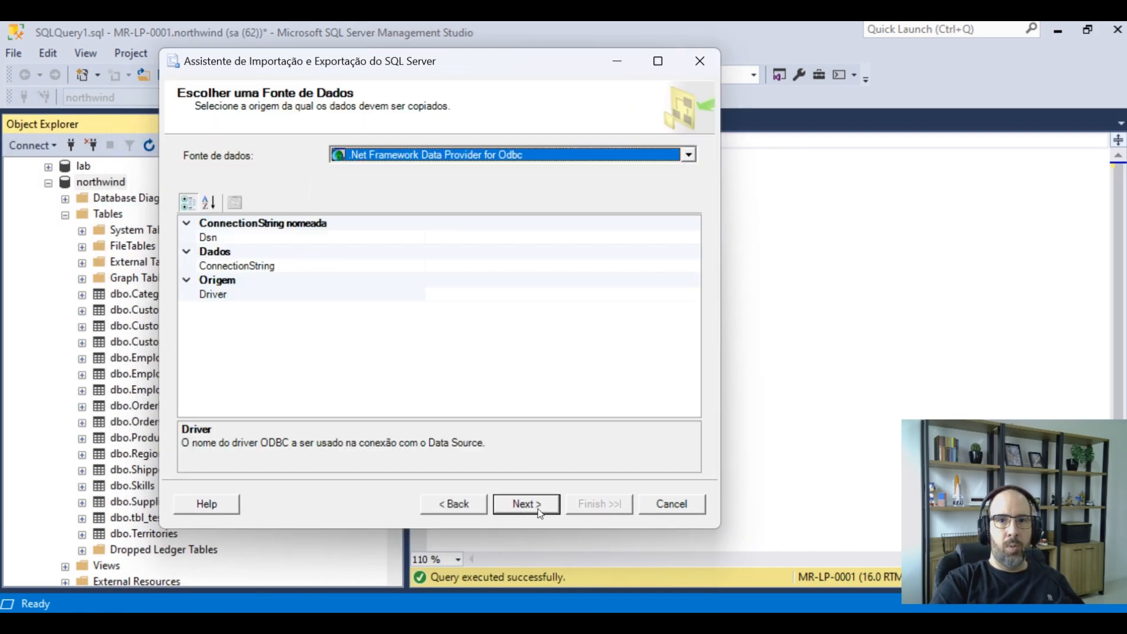
# Set the data source to Microsoft OLE DB Provider for SQL Server using SQL Server authentication and enter the login password
pyautogui.click(399, 157)
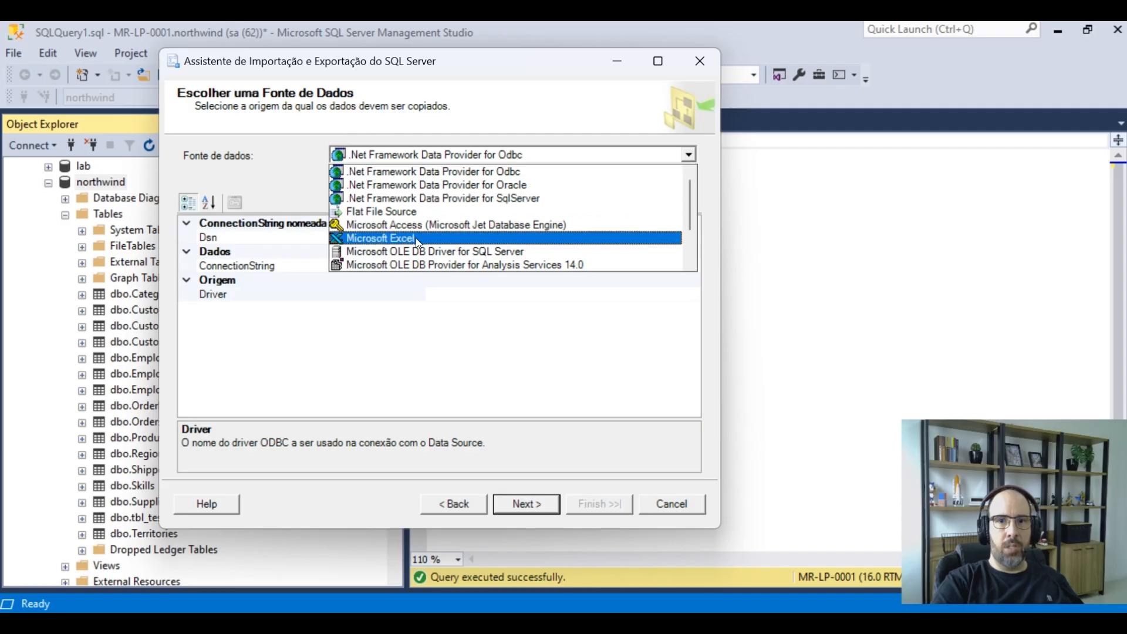
pyautogui.scroll(-2, 415, 238)
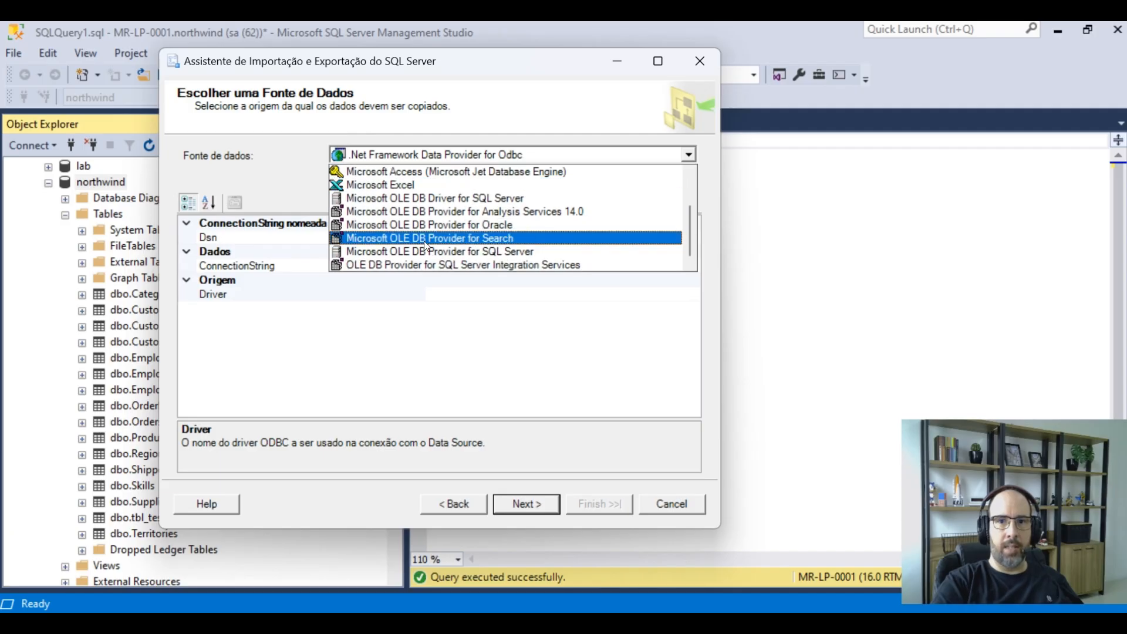
pyautogui.click(421, 253)
pyautogui.click(315, 265)
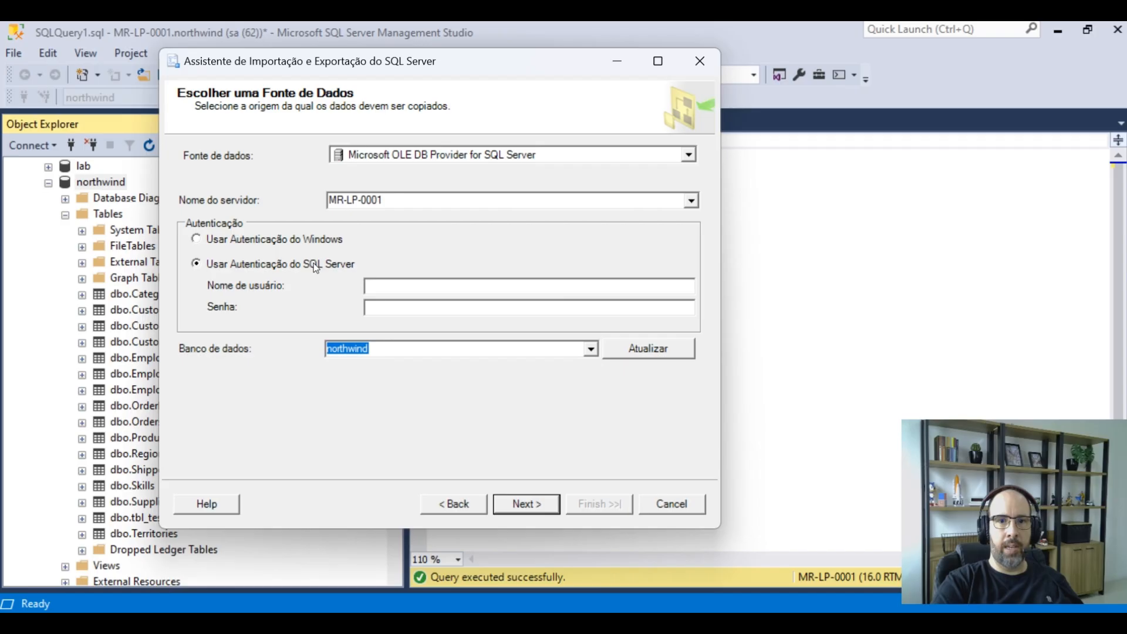
pyautogui.write('*********')
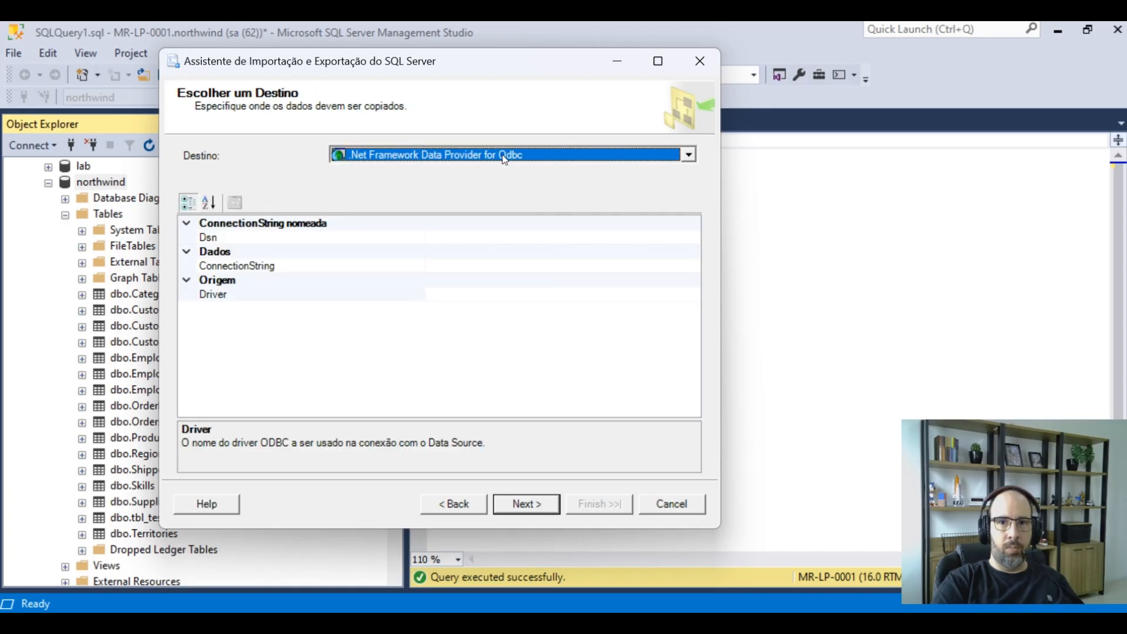
# Set the destination to Microsoft Excel with file path D:\Temp\Cust.xls and Excel version 97-2003, then continue
pyautogui.click(505, 160)
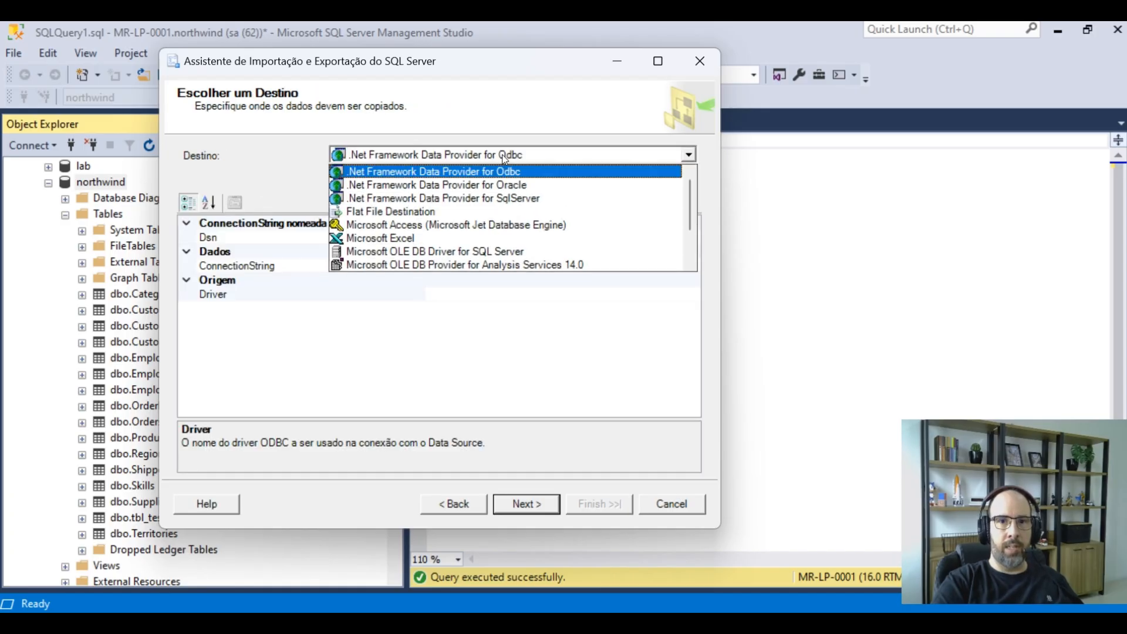
pyautogui.click(414, 240)
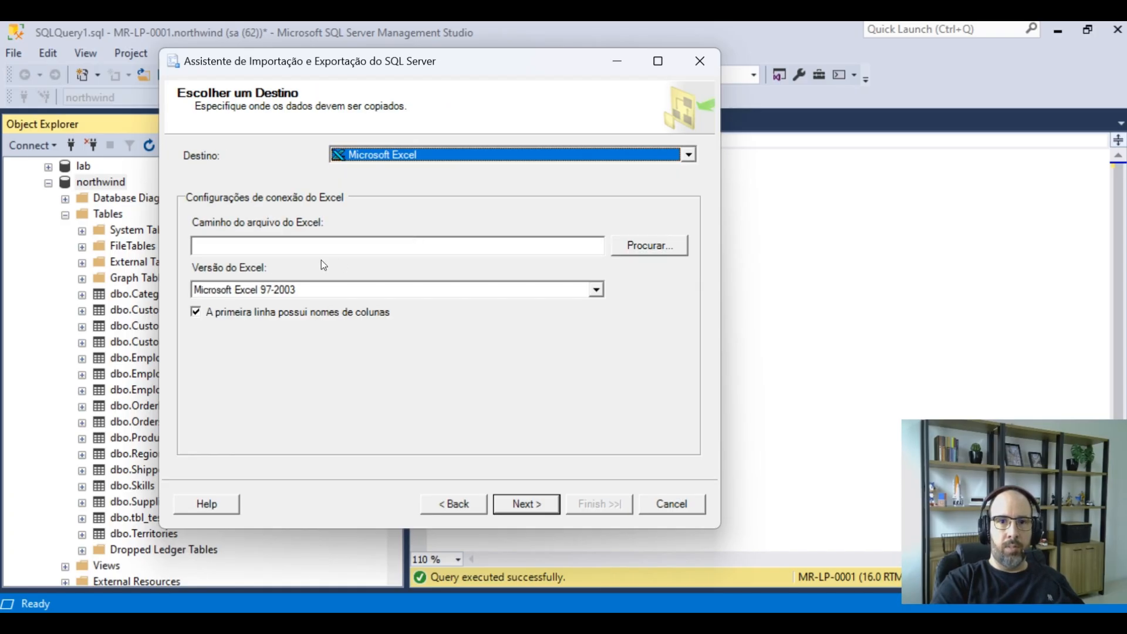
pyautogui.click(374, 250)
pyautogui.write('D:\\T')
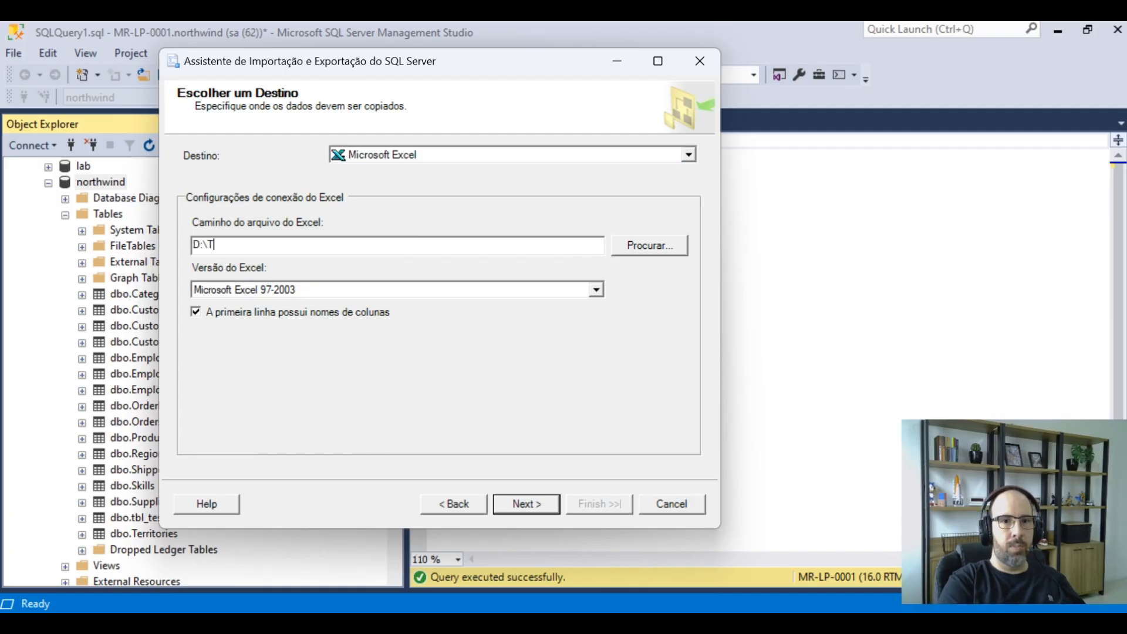
pyautogui.write('emp\\Custom')
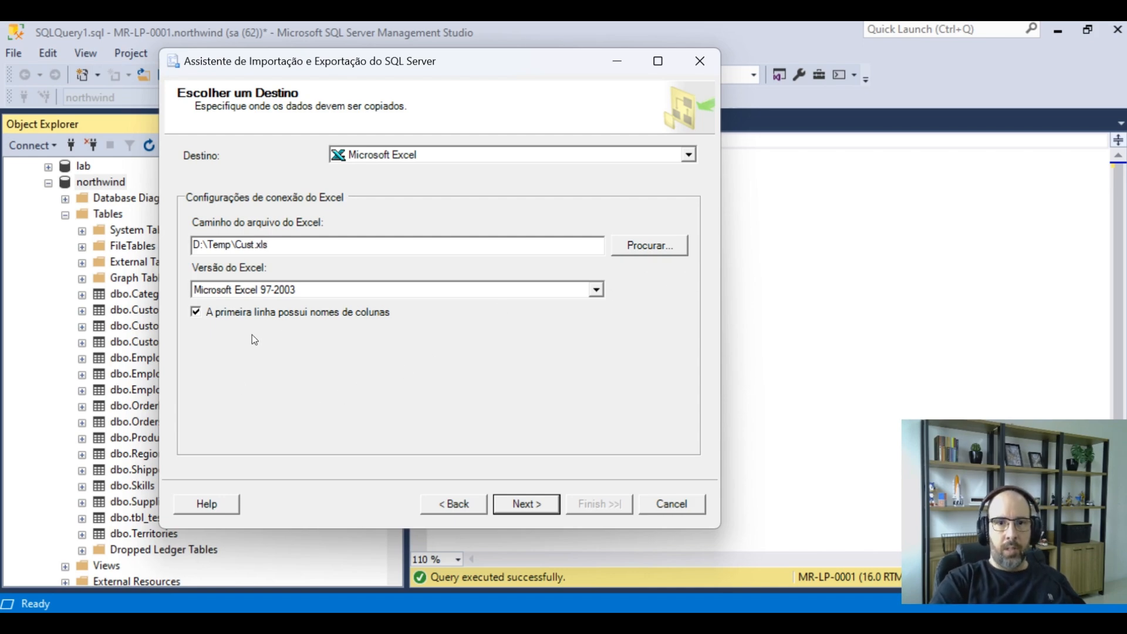
pyautogui.click(596, 290)
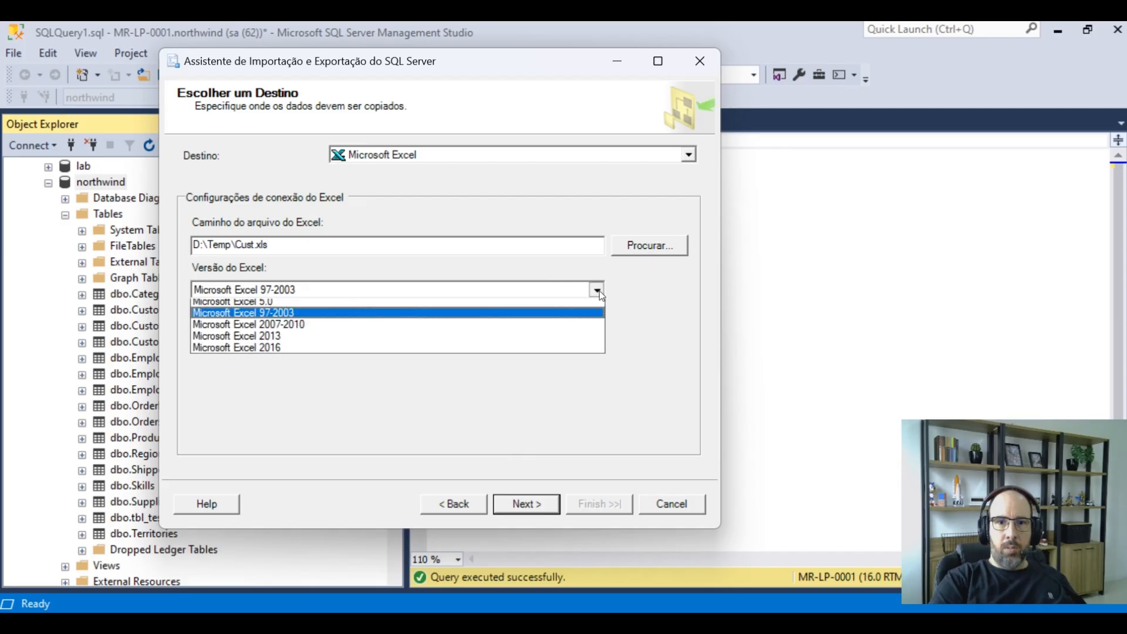
pyautogui.click(597, 289)
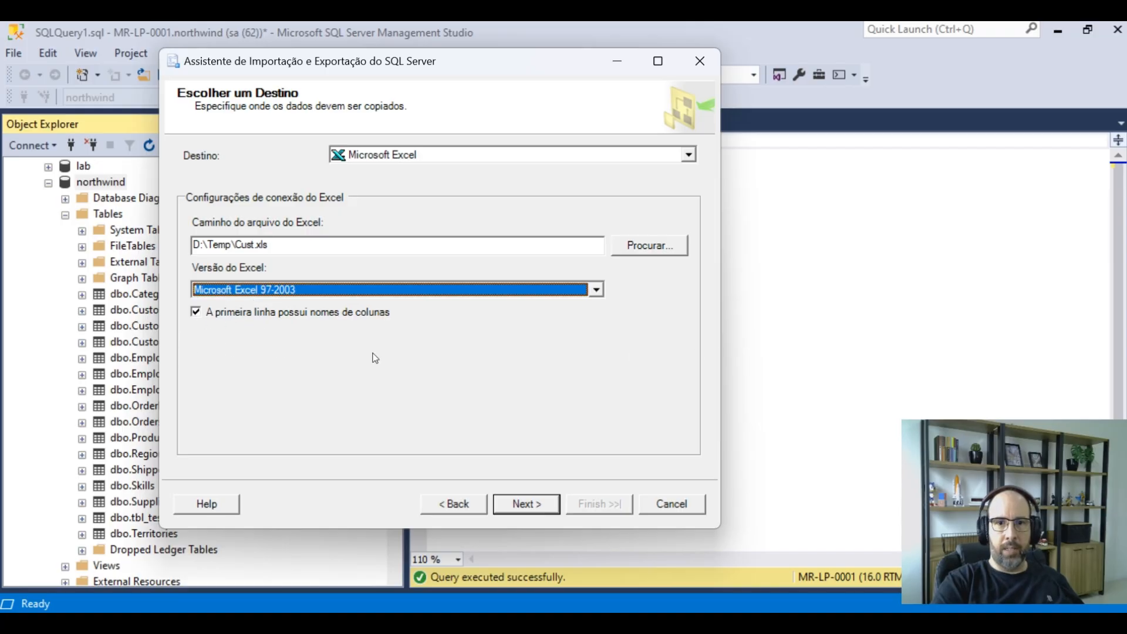
pyautogui.click(533, 502)
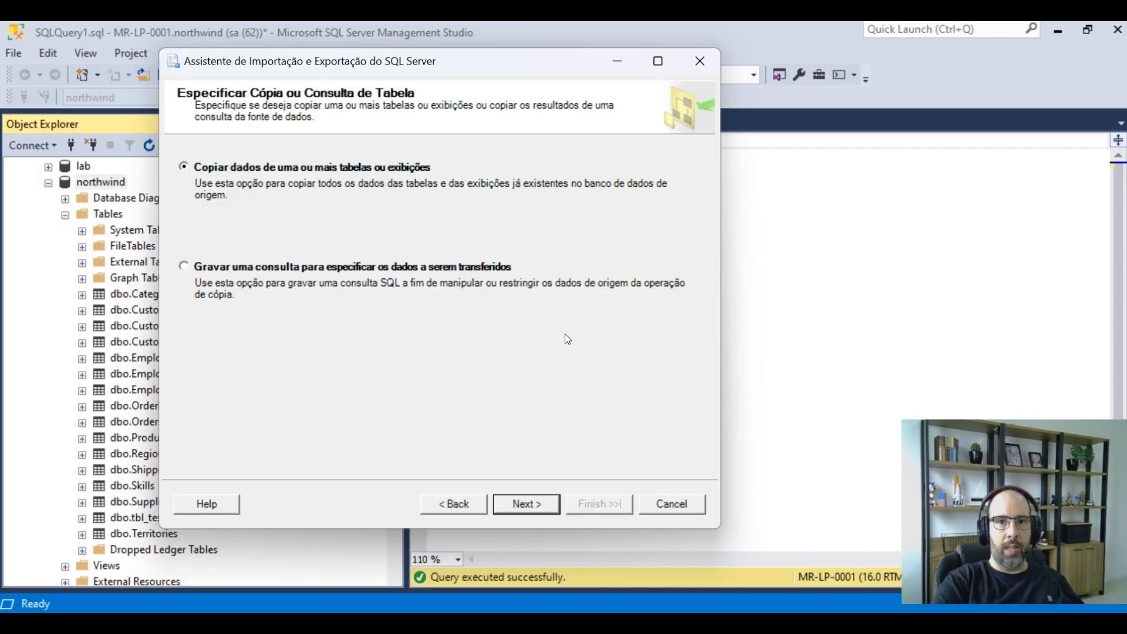
# Keep the option to copy data from tables and select the Customers table for export
pyautogui.click(537, 510)
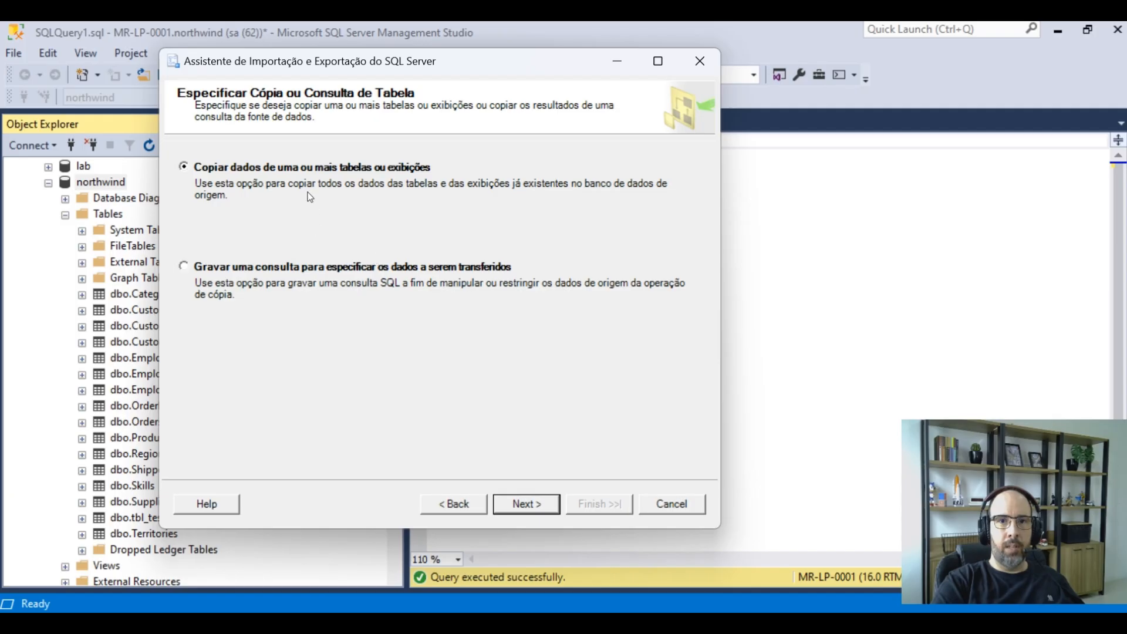
pyautogui.click(539, 505)
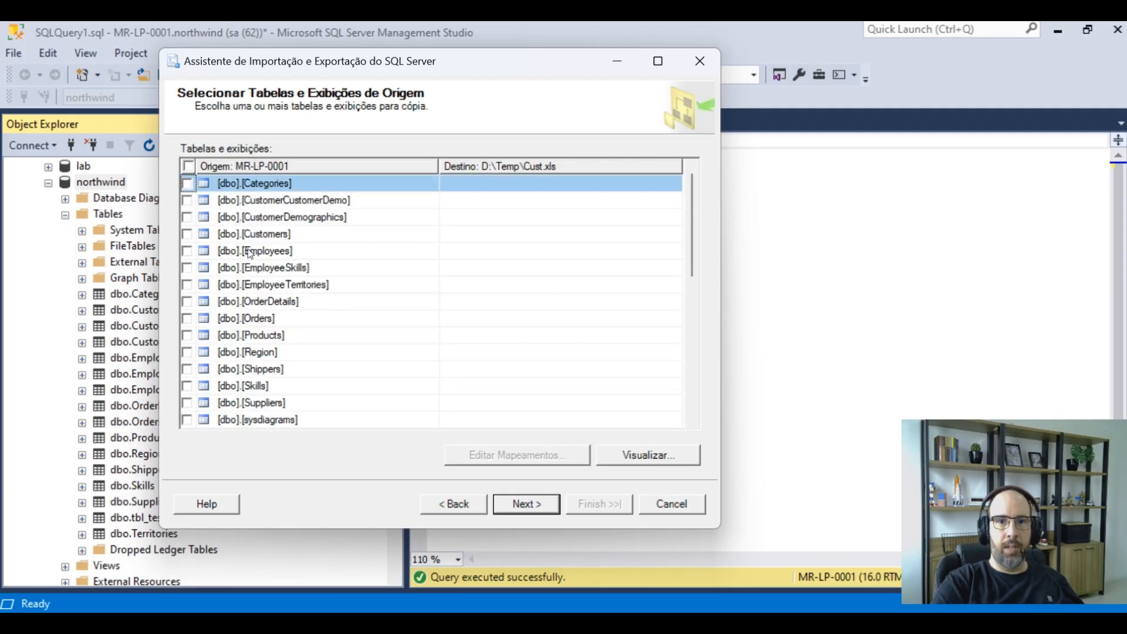
pyautogui.click(188, 235)
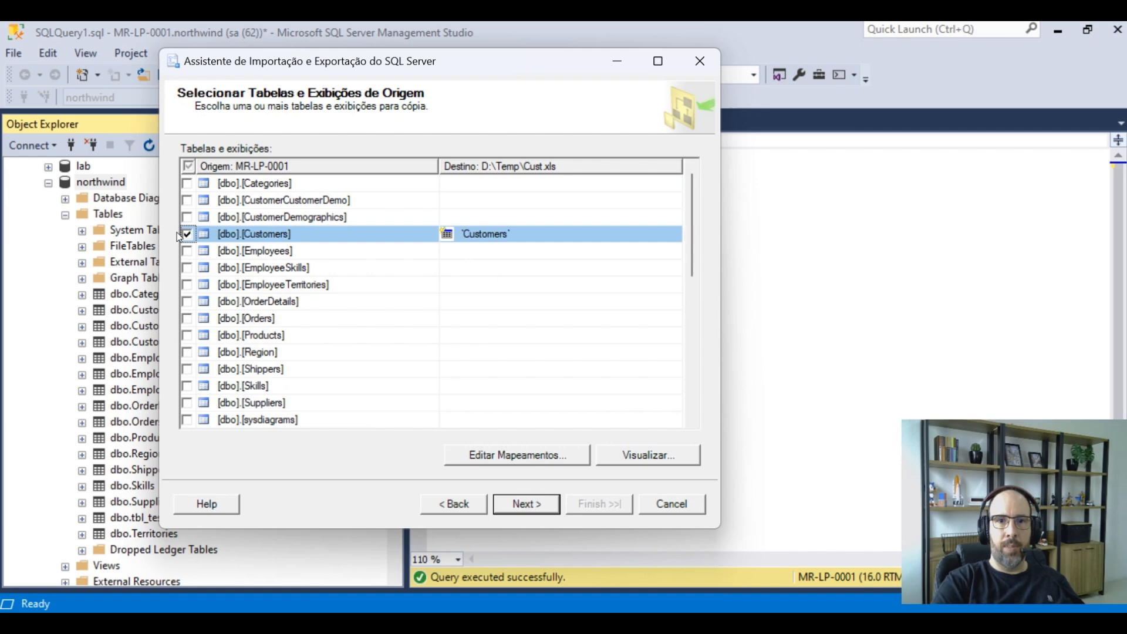
pyautogui.click(276, 235)
# Open and review the column mappings for the Customers table, then close the mappings dialog
pyautogui.click(548, 460)
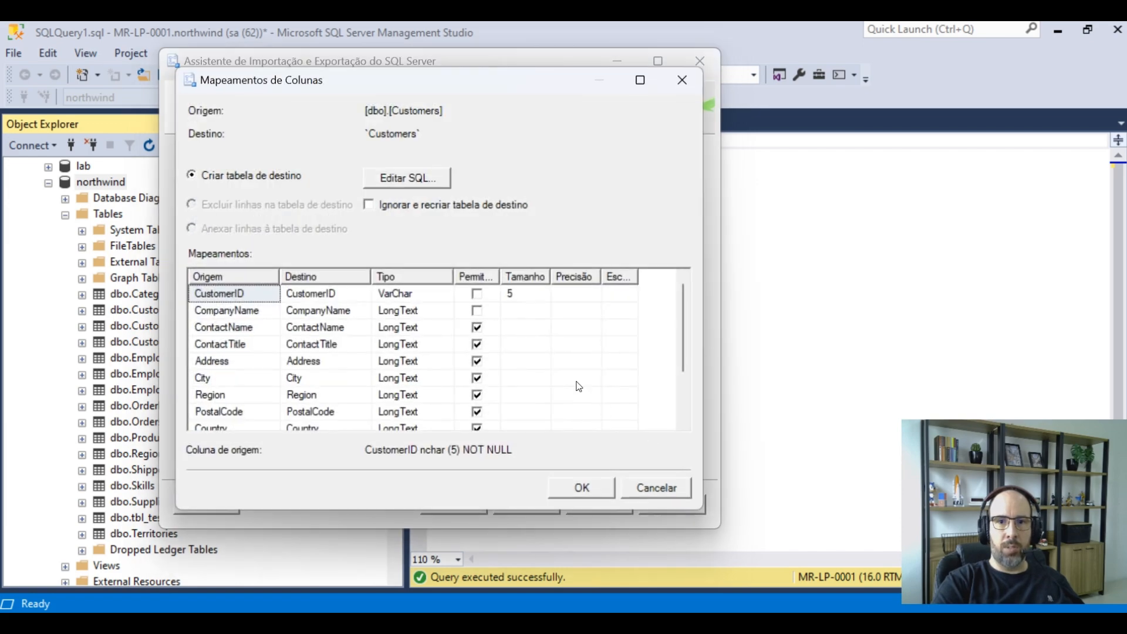
pyautogui.scroll(-2, 229, 392)
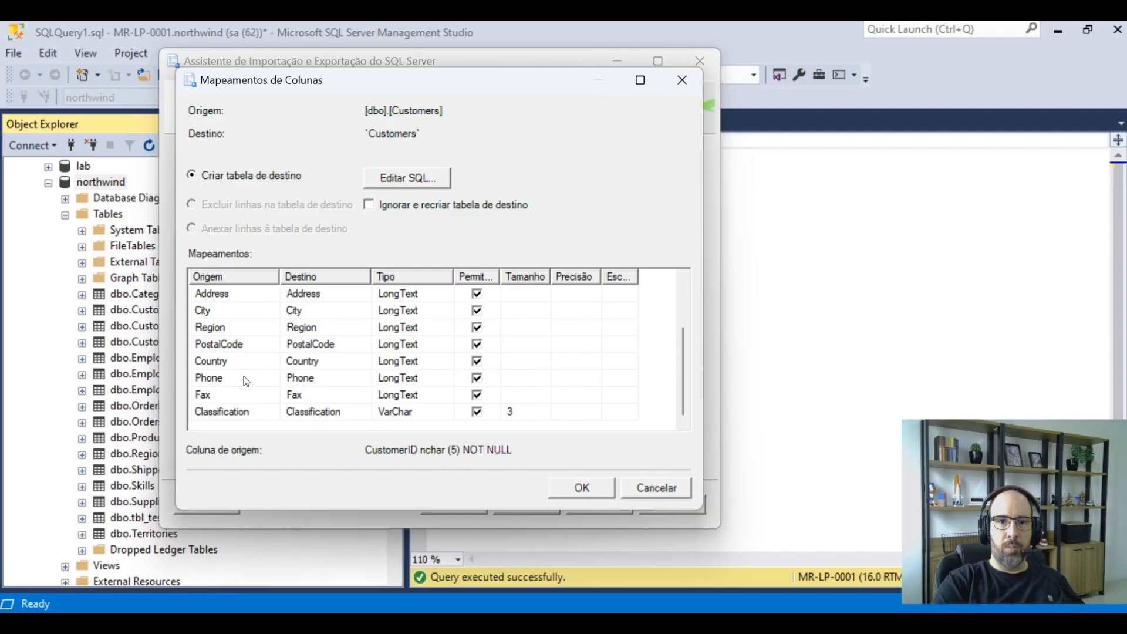
pyautogui.click(378, 397)
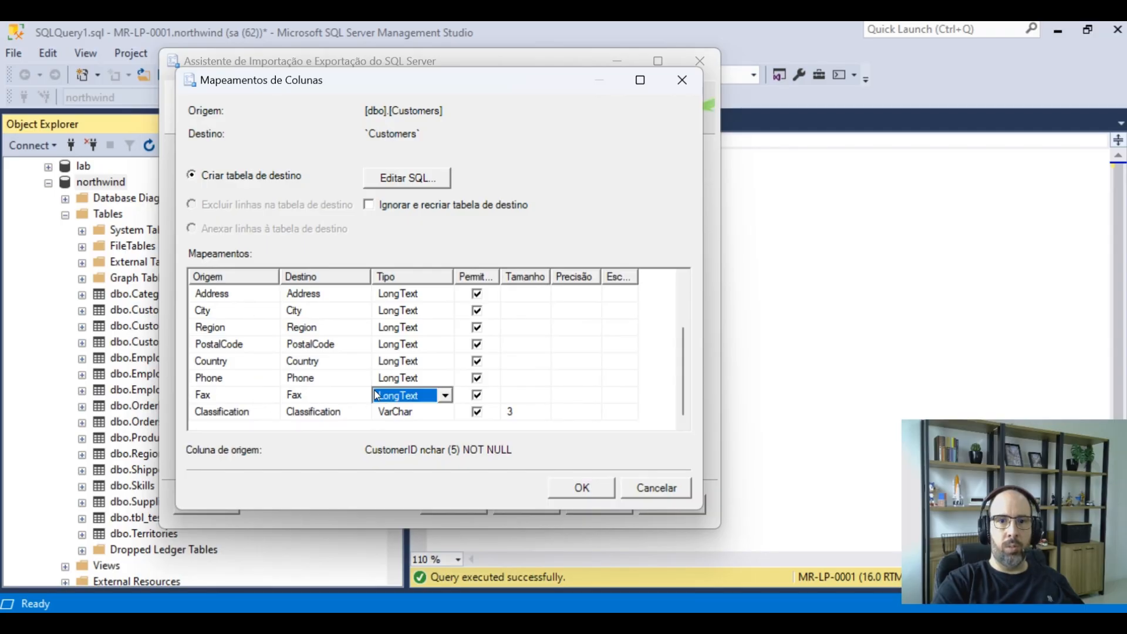
pyautogui.click(361, 397)
pyautogui.click(362, 398)
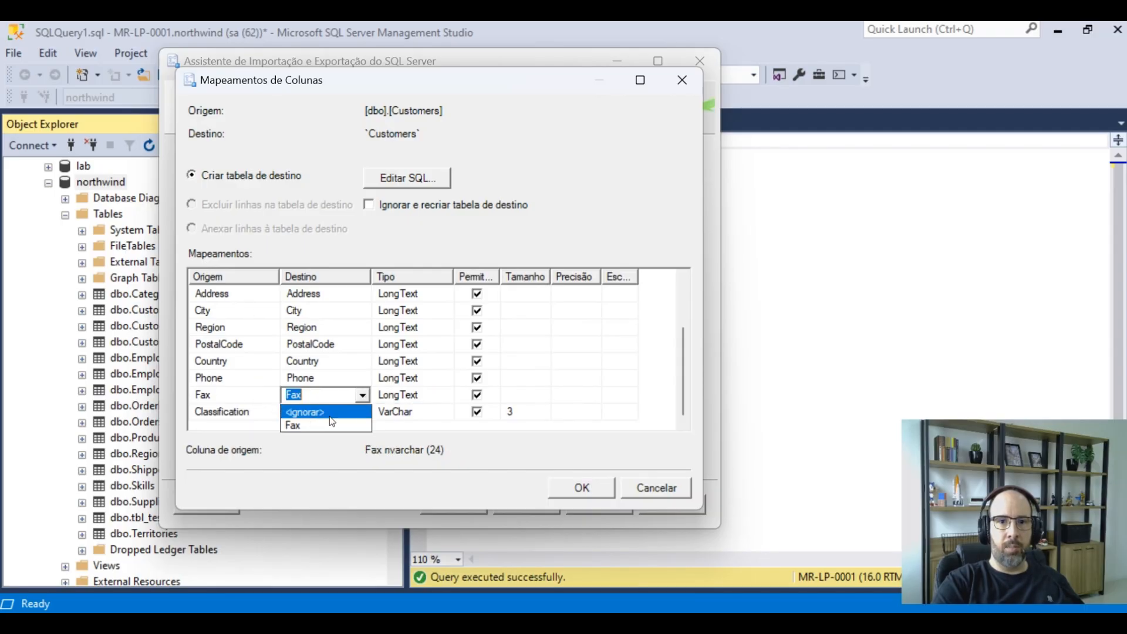
pyautogui.click(685, 371)
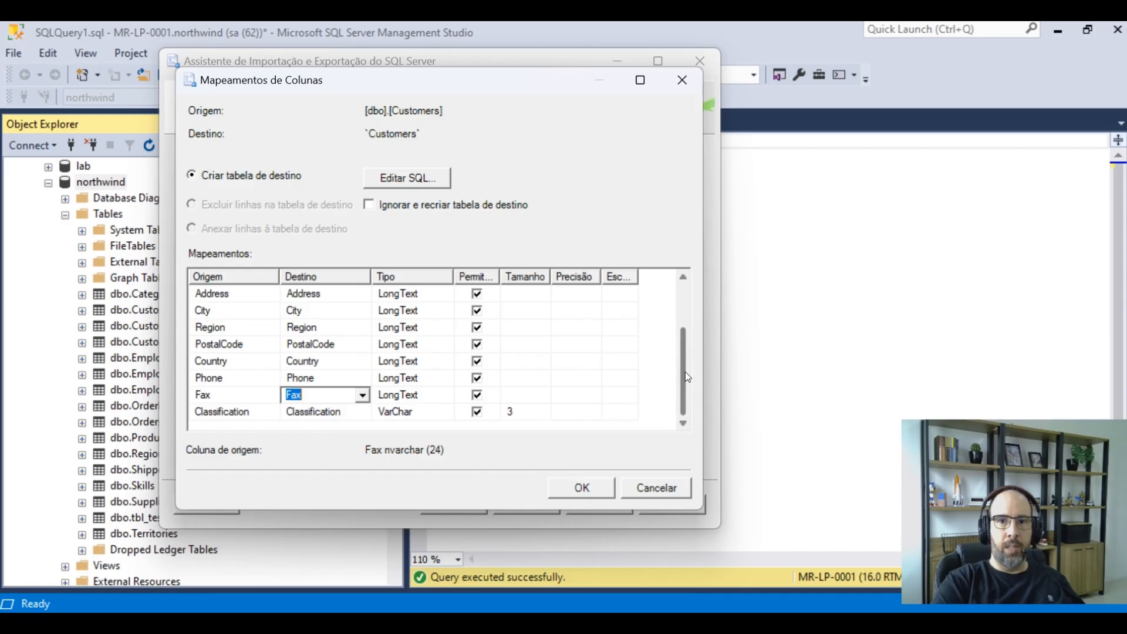
pyautogui.moveTo(685, 372); pyautogui.dragTo(691, 297)
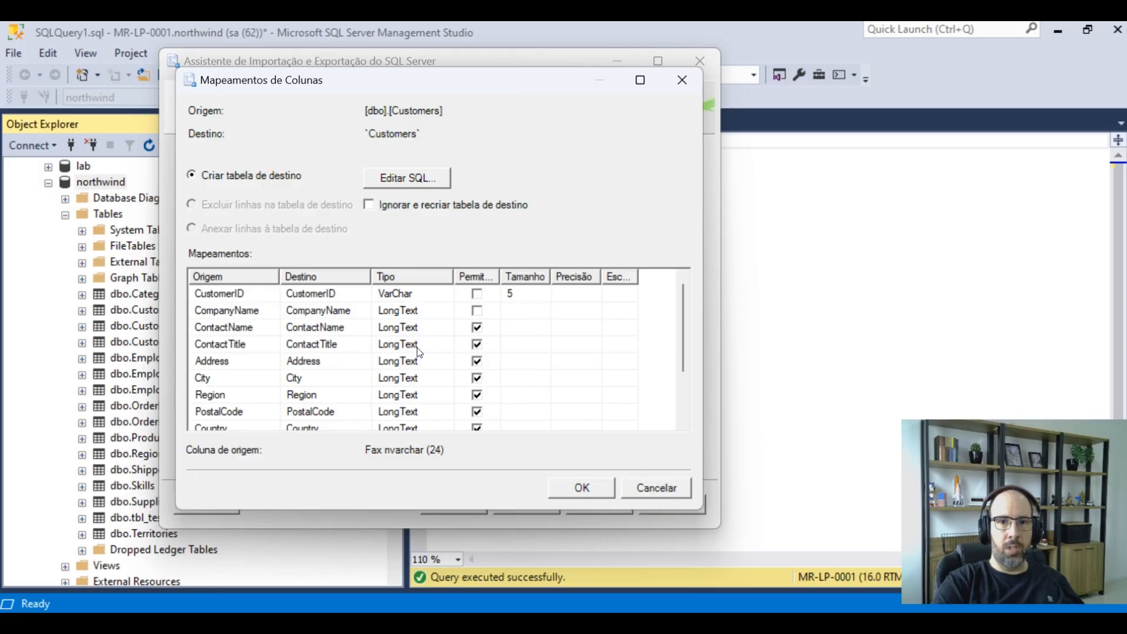
pyautogui.moveTo(346, 88); pyautogui.dragTo(416, 111)
pyautogui.click(383, 367)
pyautogui.click(653, 511)
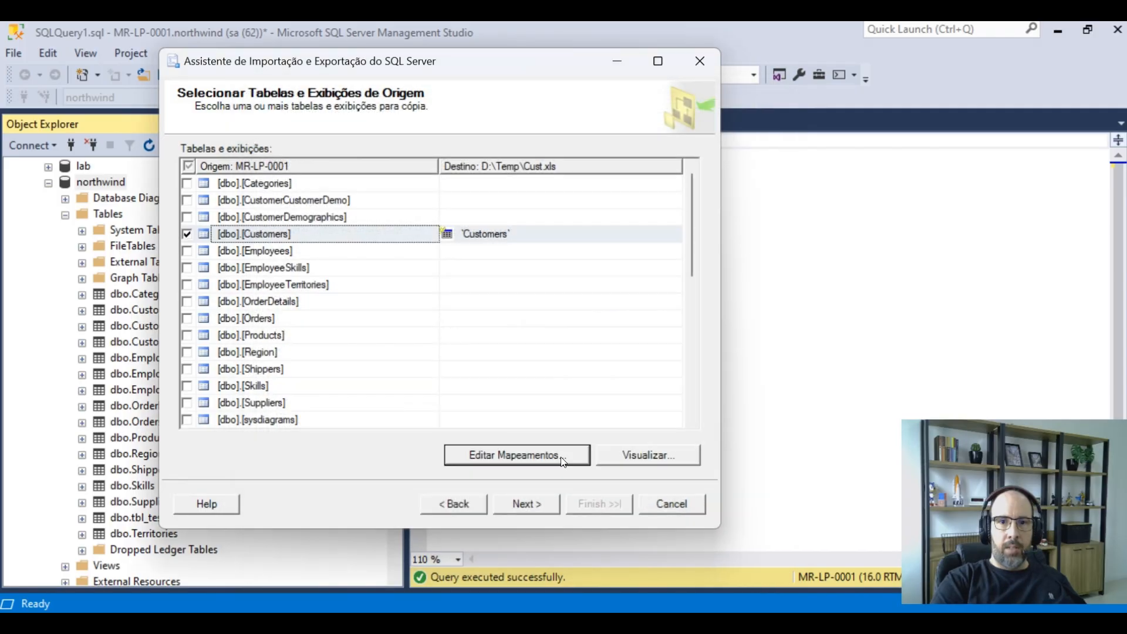
# Review the data type mappings for Customers and finish the wizard to run the export immediately
pyautogui.click(549, 501)
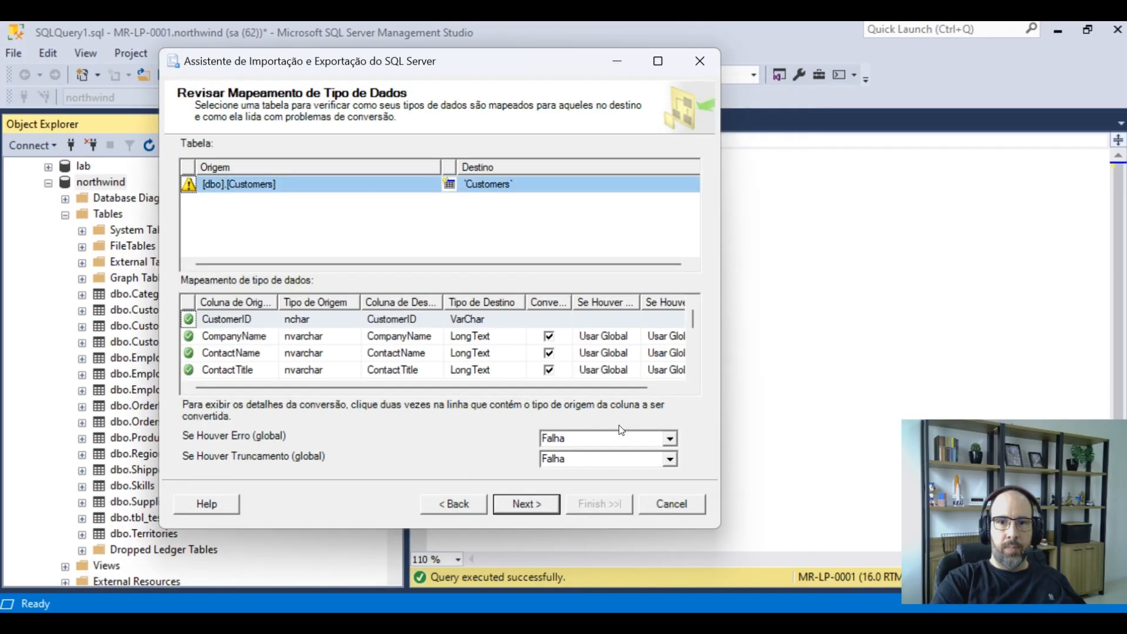
pyautogui.scroll(-3, 263, 329)
pyautogui.scroll(3, 322, 326)
pyautogui.scroll(-3, 413, 373)
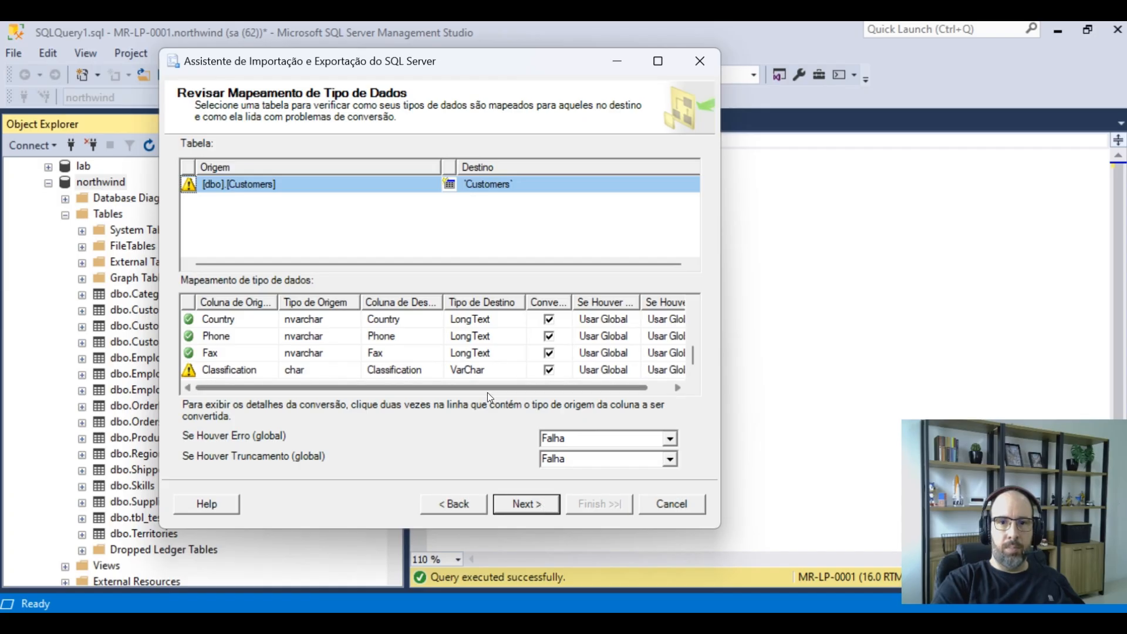
pyautogui.click(214, 369)
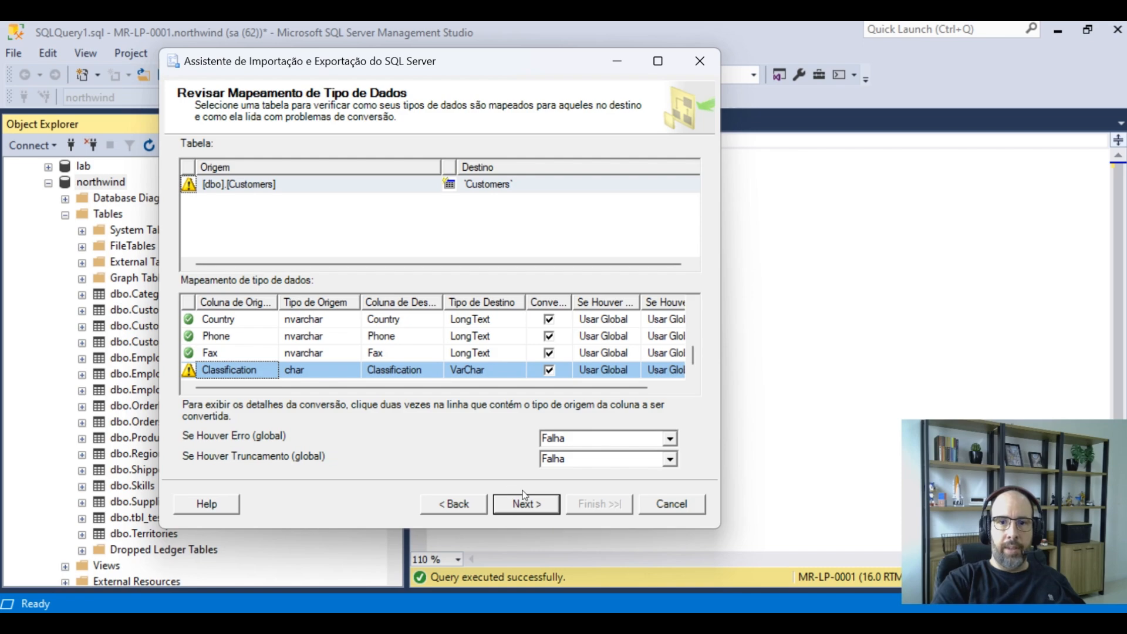
pyautogui.click(548, 503)
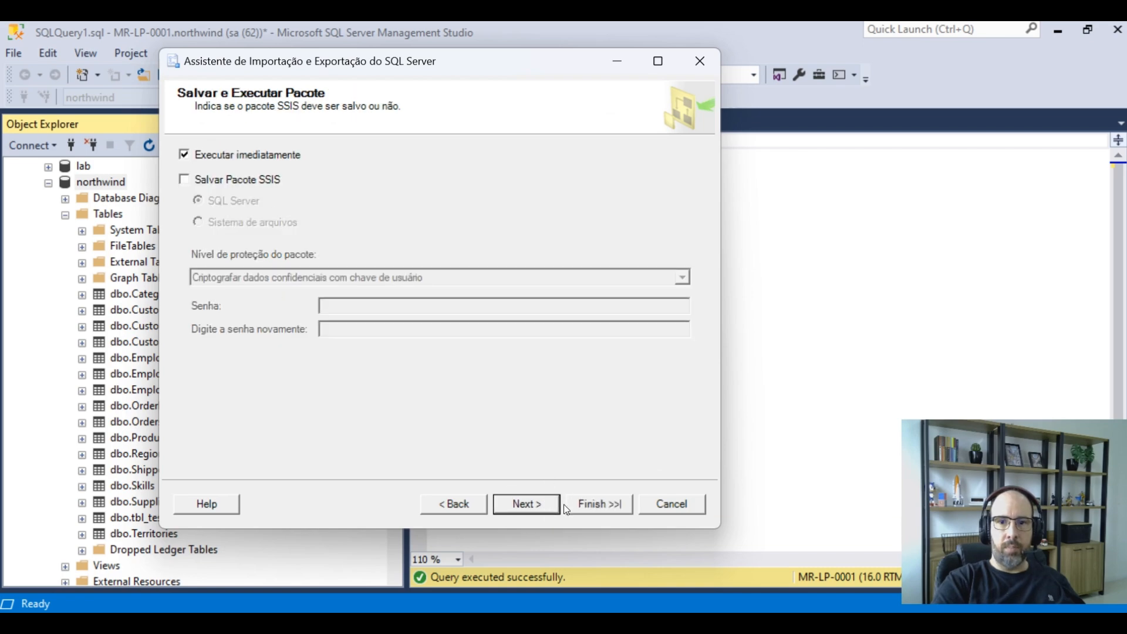
pyautogui.click(596, 505)
pyautogui.click(597, 503)
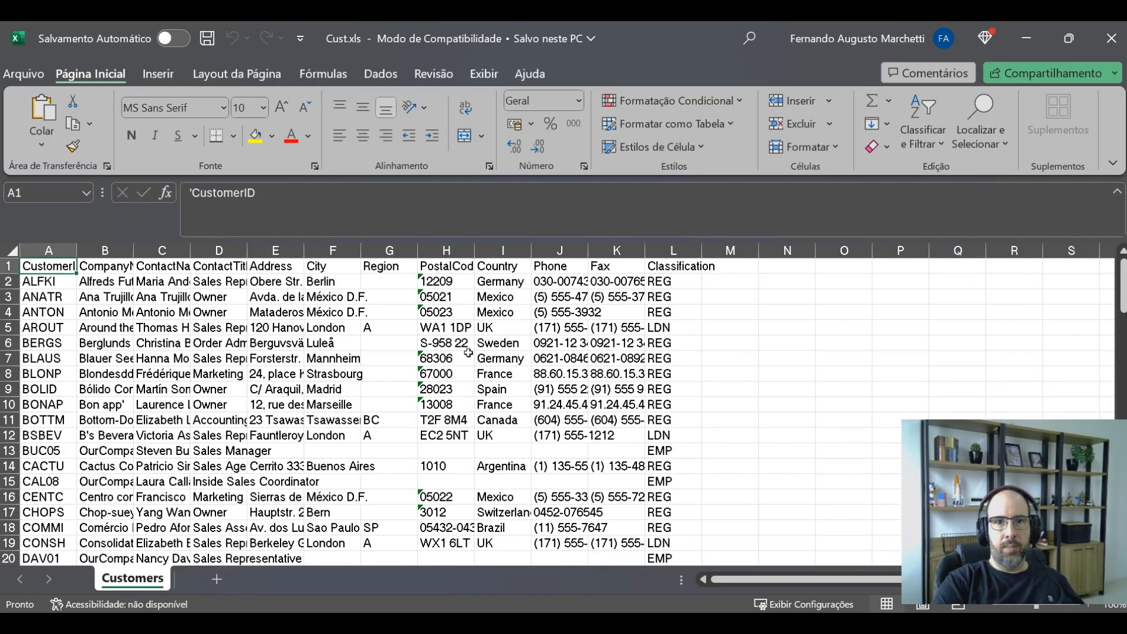
# Autofit the column widths of the exported Customers sheet
pyautogui.moveTo(65, 266); pyautogui.dragTo(734, 269)
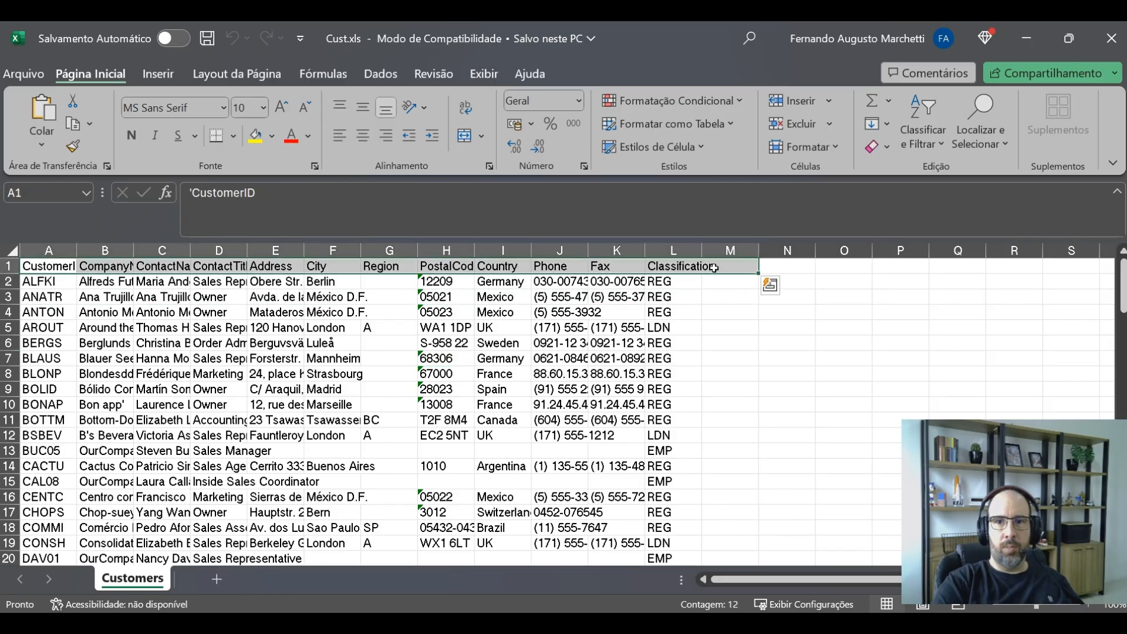
pyautogui.moveTo(65, 247); pyautogui.dragTo(653, 253)
pyautogui.doubleClick(646, 251)
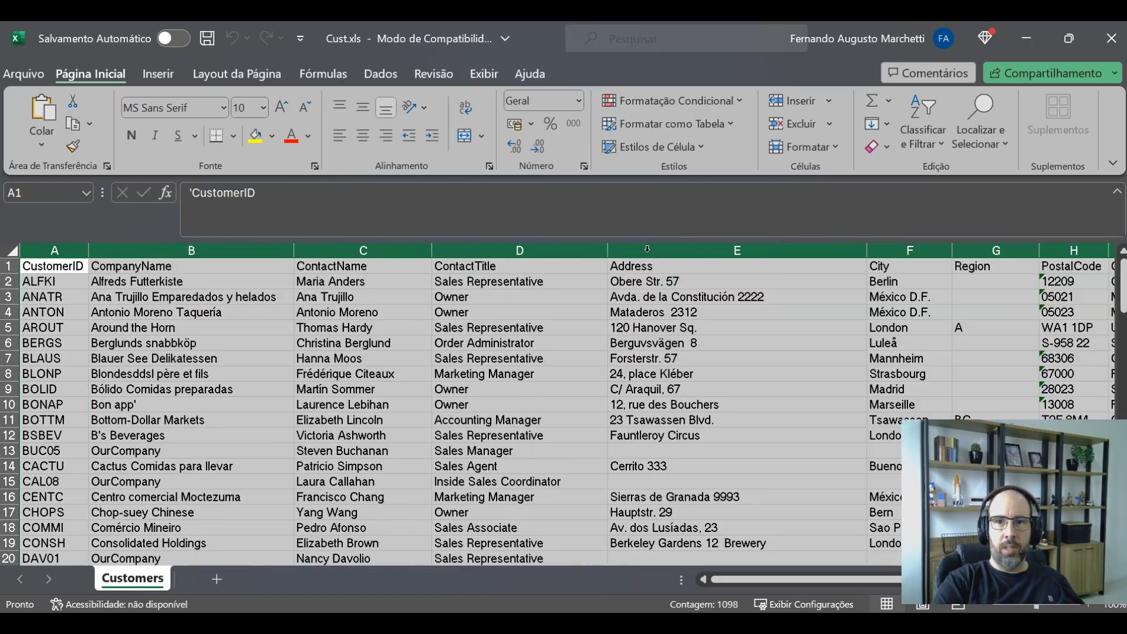
# Replace the CustomerID in cell A2 with AAAAA
pyautogui.click(531, 317)
pyautogui.scroll(-11, 531, 317)
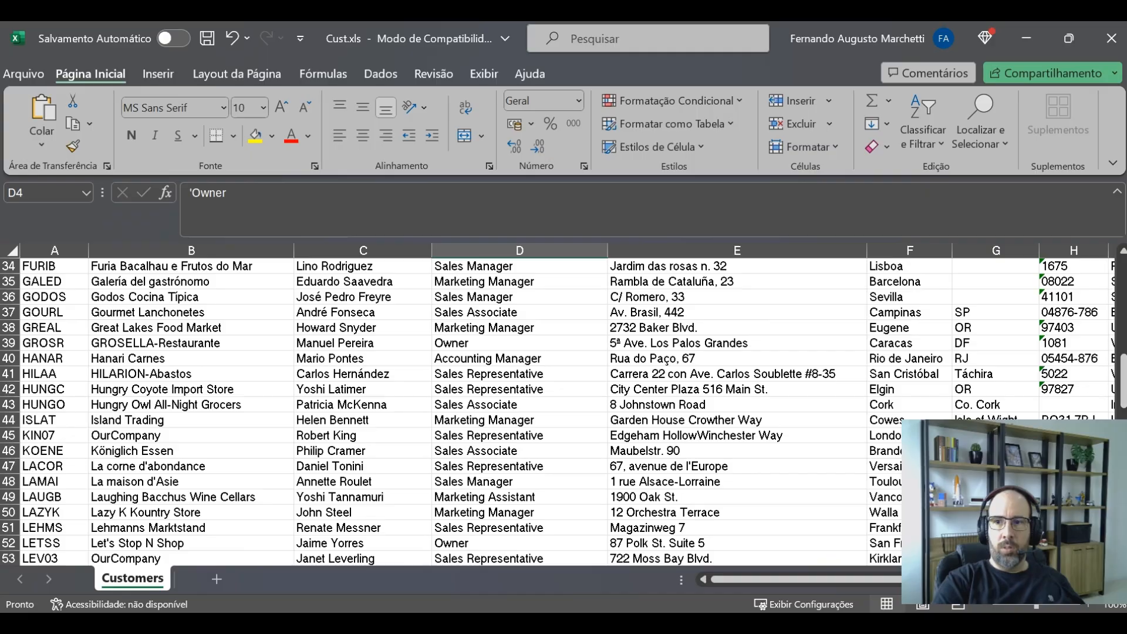
pyautogui.moveTo(1124, 363); pyautogui.dragTo(1123, 267)
pyautogui.click(654, 349)
pyautogui.click(170, 295)
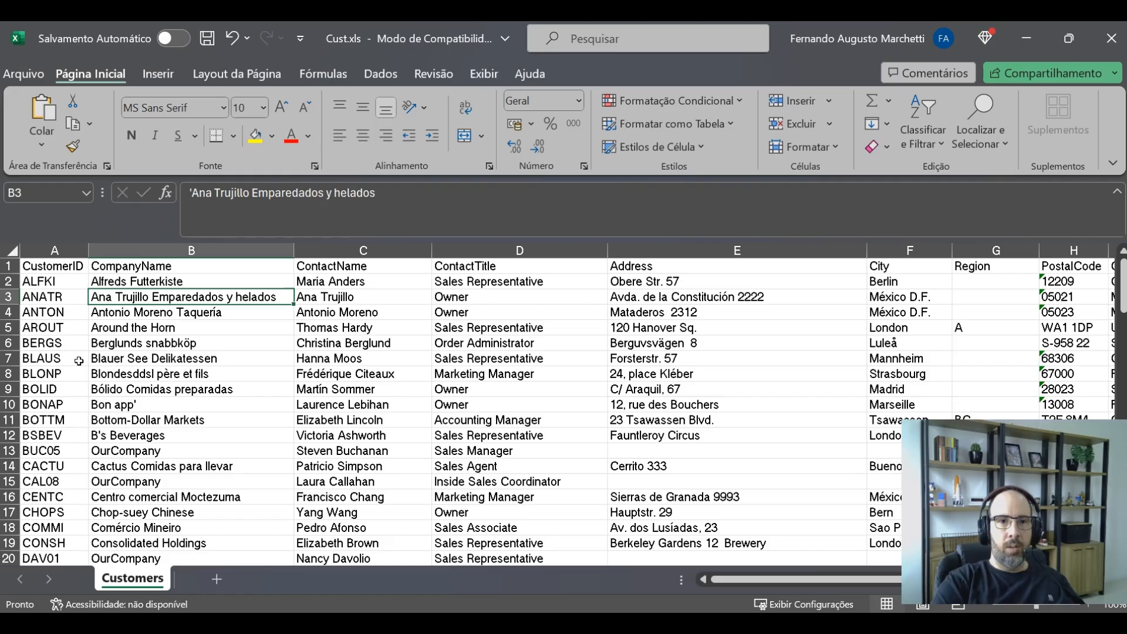
pyautogui.click(58, 283)
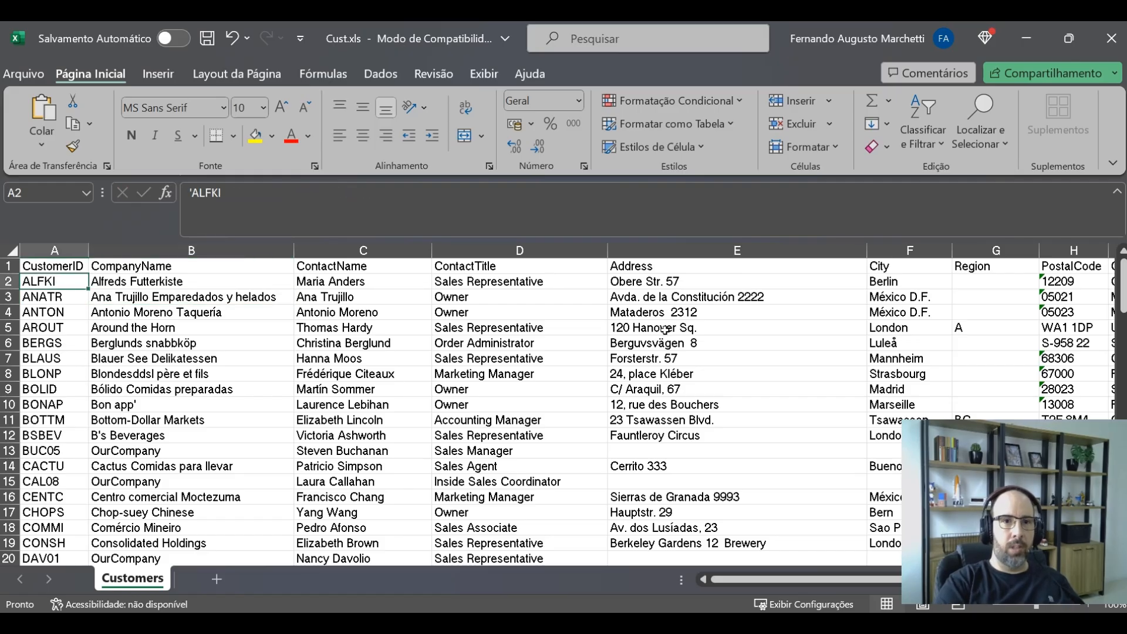
pyautogui.write('AAAAA')
pyautogui.press('Return')
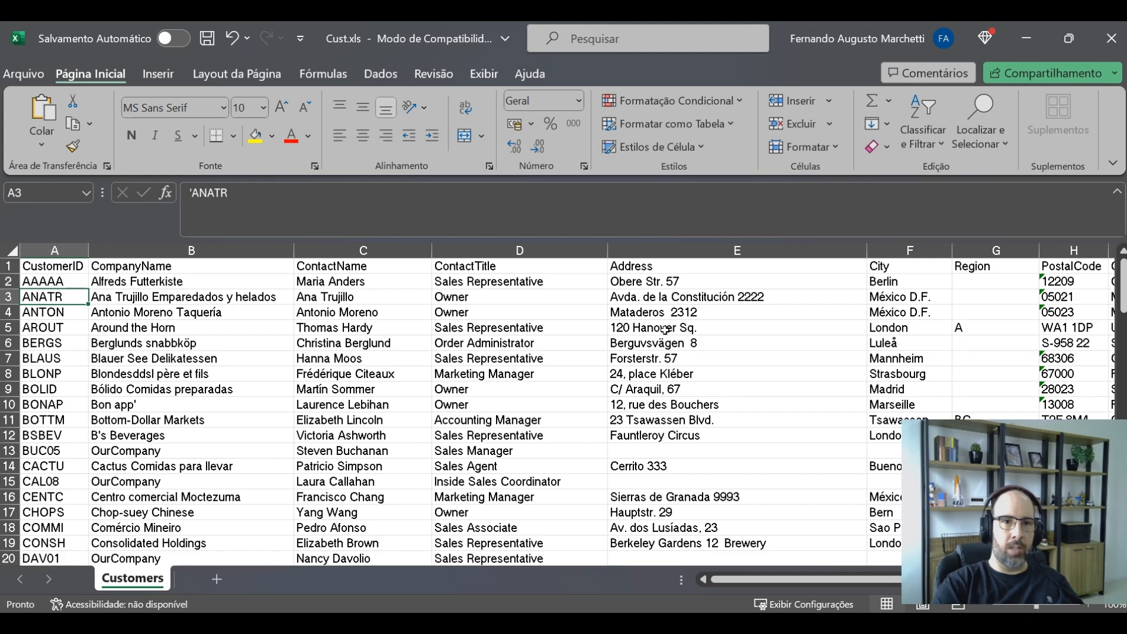
# Go to the end of the Customers sheet and copy the company name in cell B99
pyautogui.click(153, 379)
pyautogui.hotkey('ctrl', 'End')
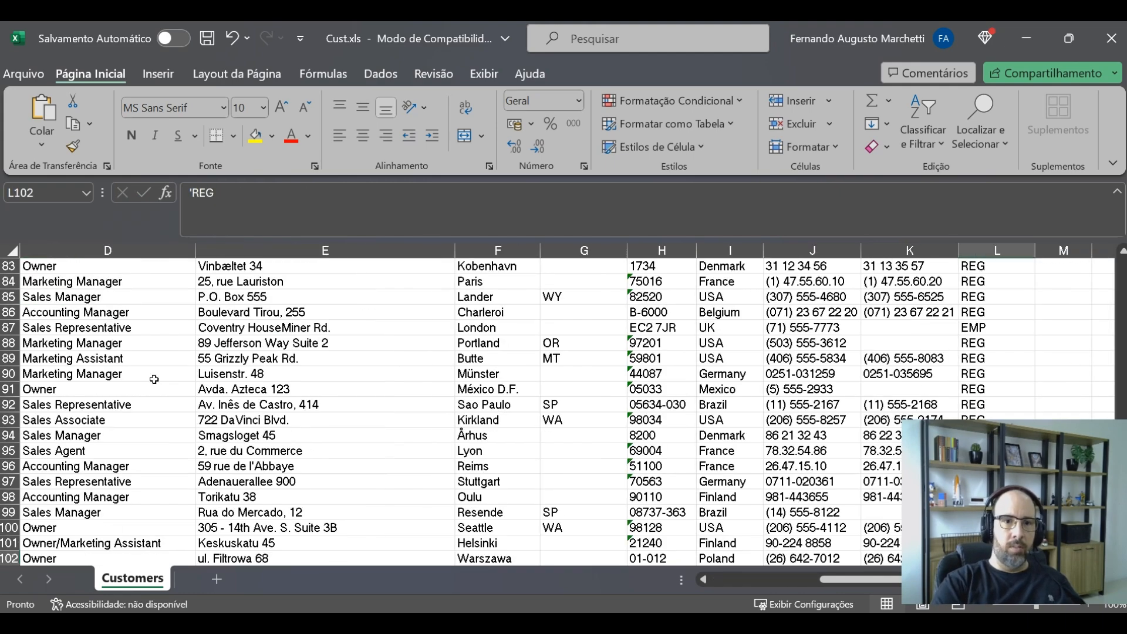
pyautogui.click(91, 478)
pyautogui.press('Home')
pyautogui.press('Down')
pyautogui.press('Down')
pyautogui.press('Down')
pyautogui.press('Down')
pyautogui.press('Down')
pyautogui.press('Down')
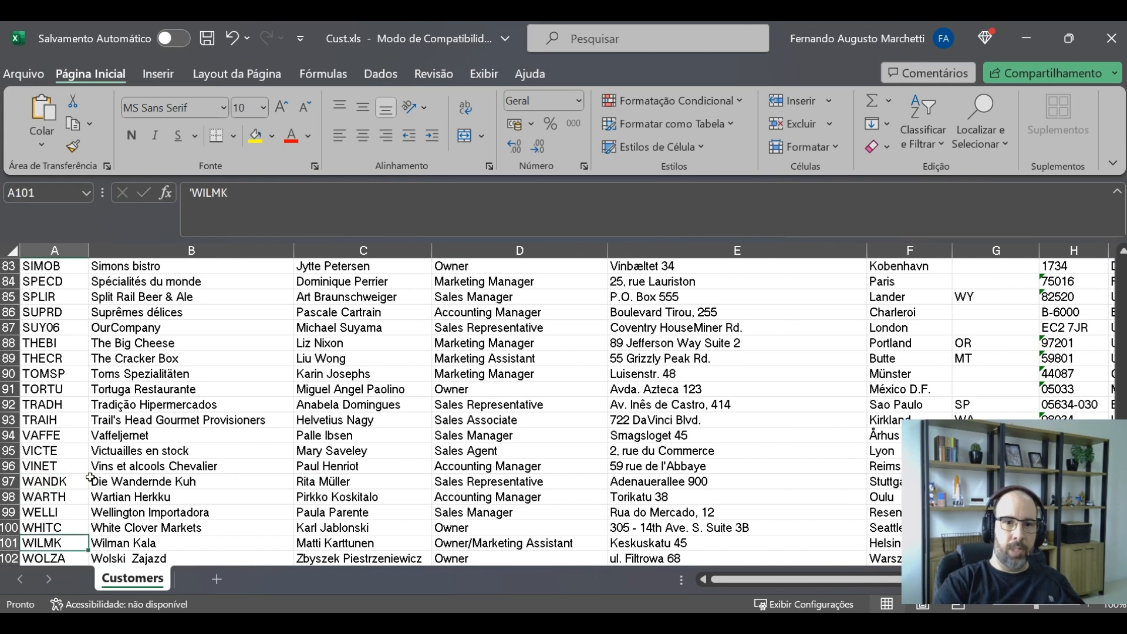
pyautogui.press('Up')
pyautogui.click(176, 528)
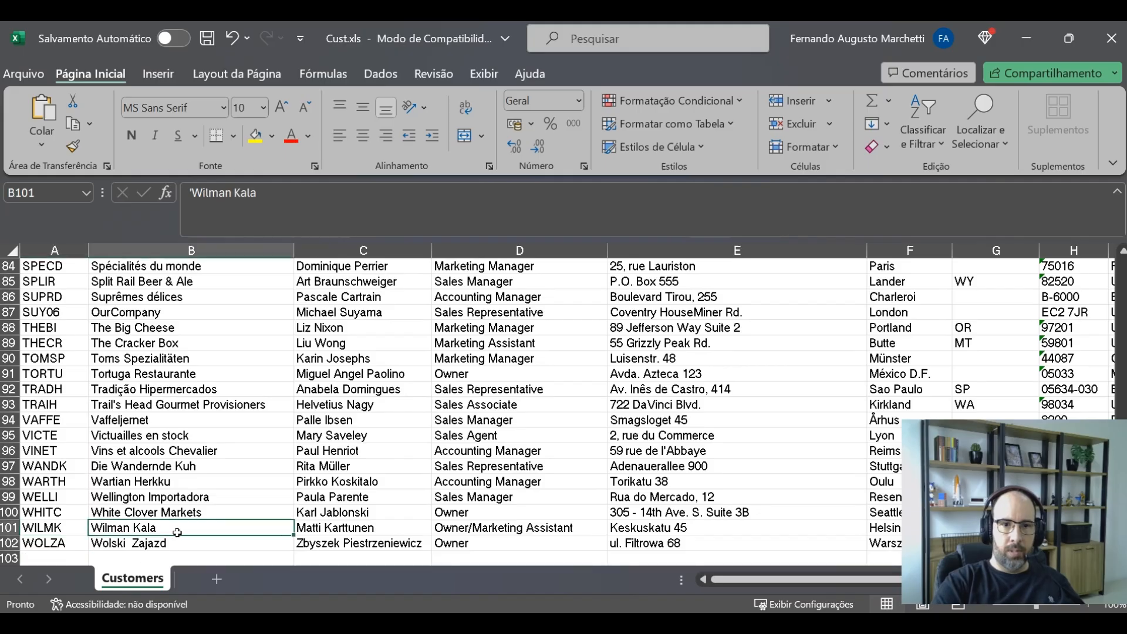
pyautogui.click(167, 543)
pyautogui.click(232, 496)
pyautogui.hotkey('ctrl', 'c')
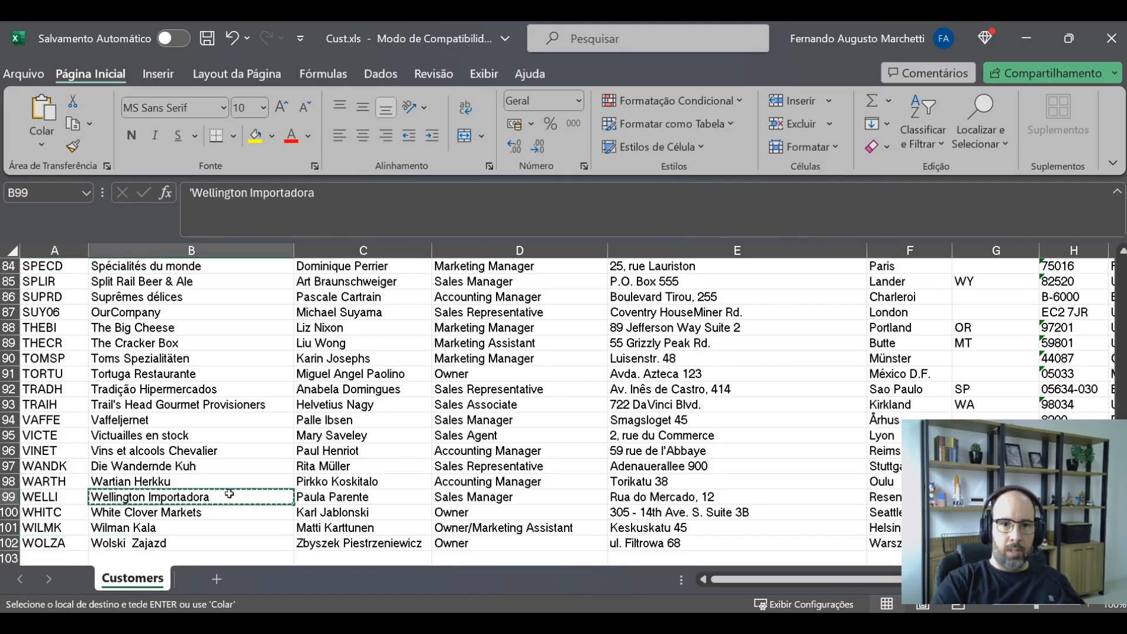
# Replace cell B99 with Wellington Importadora repeated many times to create an overlong company name
pyautogui.doubleClick(229, 494)
pyautogui.hotkey('shift', 'Home')
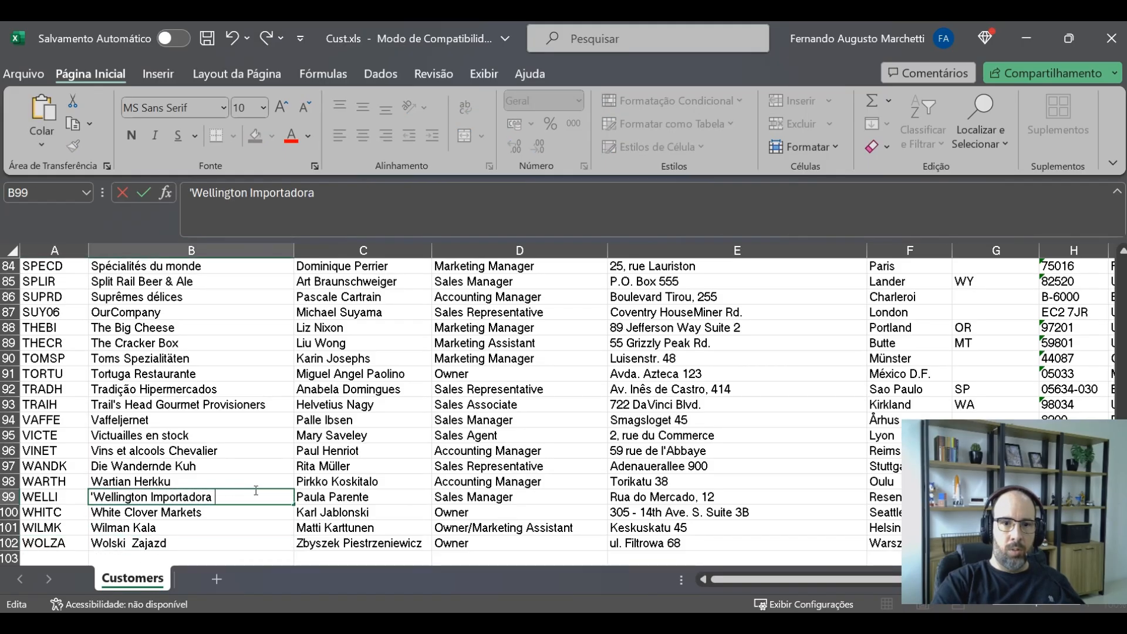
pyautogui.hotkey('ctrl', 'v')
pyautogui.hotkey('ctrl', 'v')
pyautogui.hotkey('ctrl', 'v')
pyautogui.hotkey('shift', 'Home')
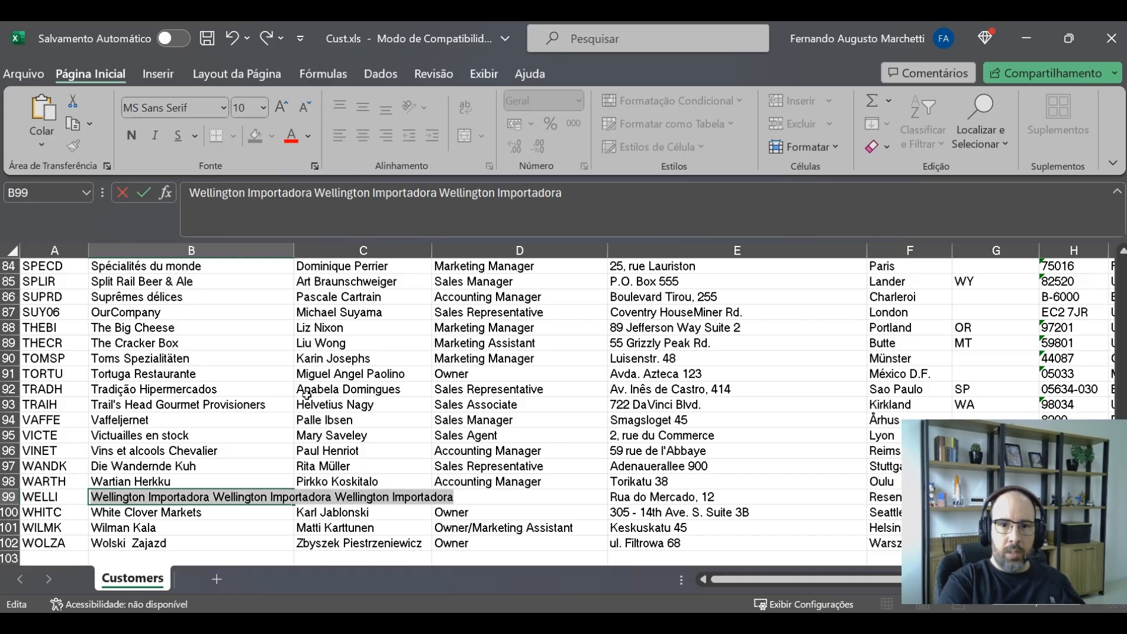
pyautogui.press('End')
pyautogui.hotkey('shift', 'Home')
pyautogui.hotkey('ctrl', 'x')
pyautogui.hotkey('ctrl', 'v')
pyautogui.hotkey('ctrl', 'v')
pyautogui.hotkey('ctrl', 'v')
pyautogui.hotkey('ctrl', 'v')
pyautogui.hotkey('ctrl', 'v')
pyautogui.hotkey('ctrl', 'v')
pyautogui.hotkey('ctrl', 'v')
pyautogui.hotkey('ctrl', 'v')
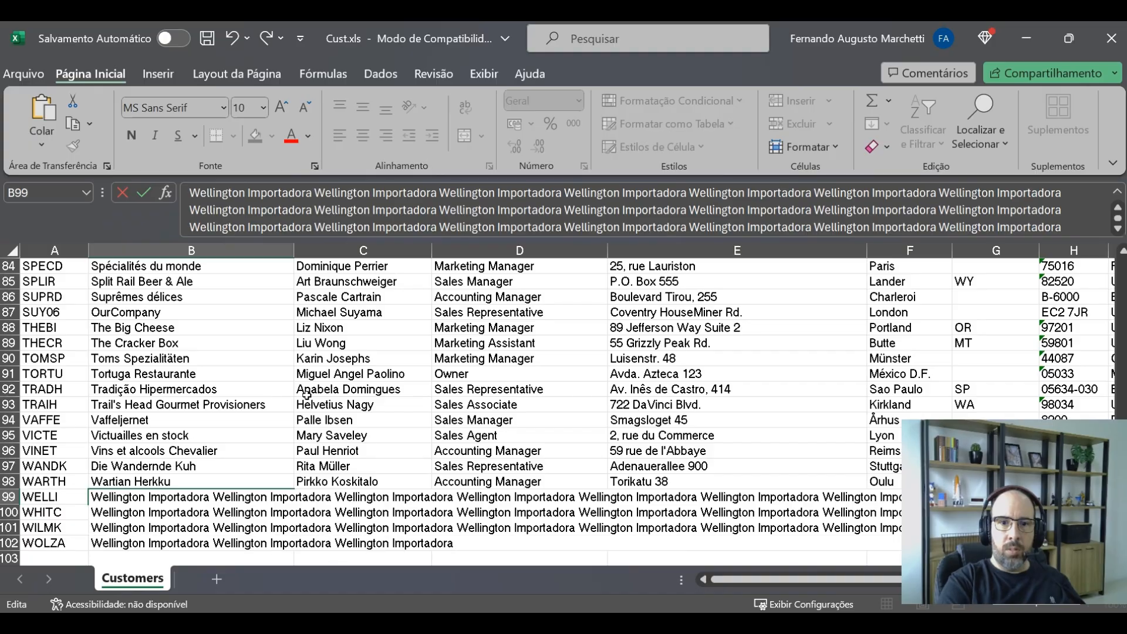
pyautogui.press('Return')
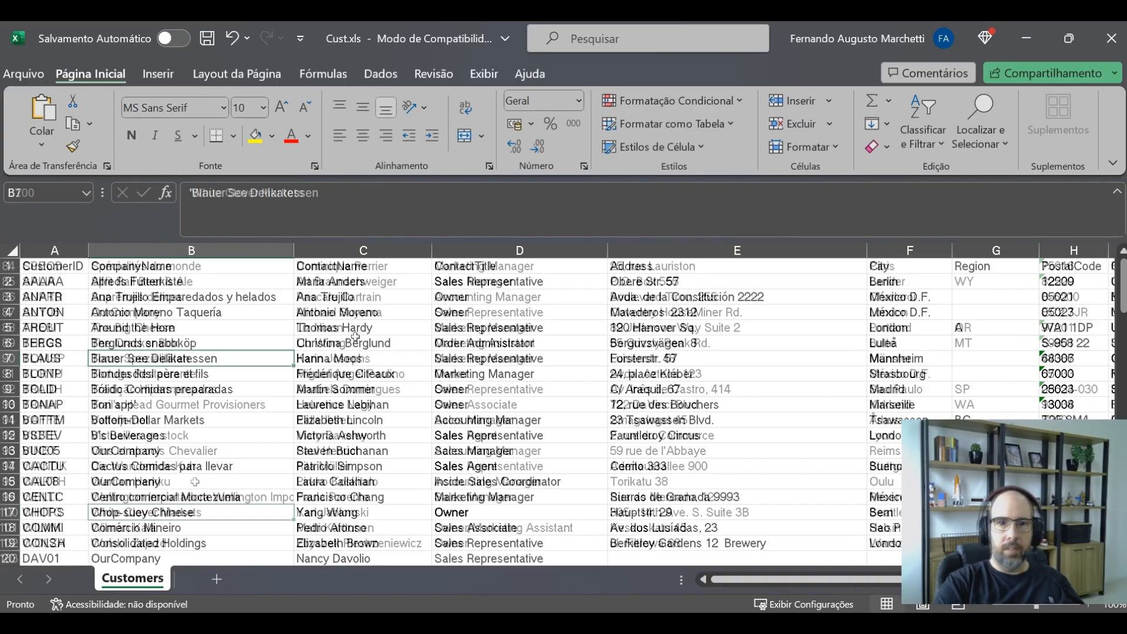
pyautogui.click(356, 339)
pyautogui.click(111, 269)
pyautogui.click(93, 310)
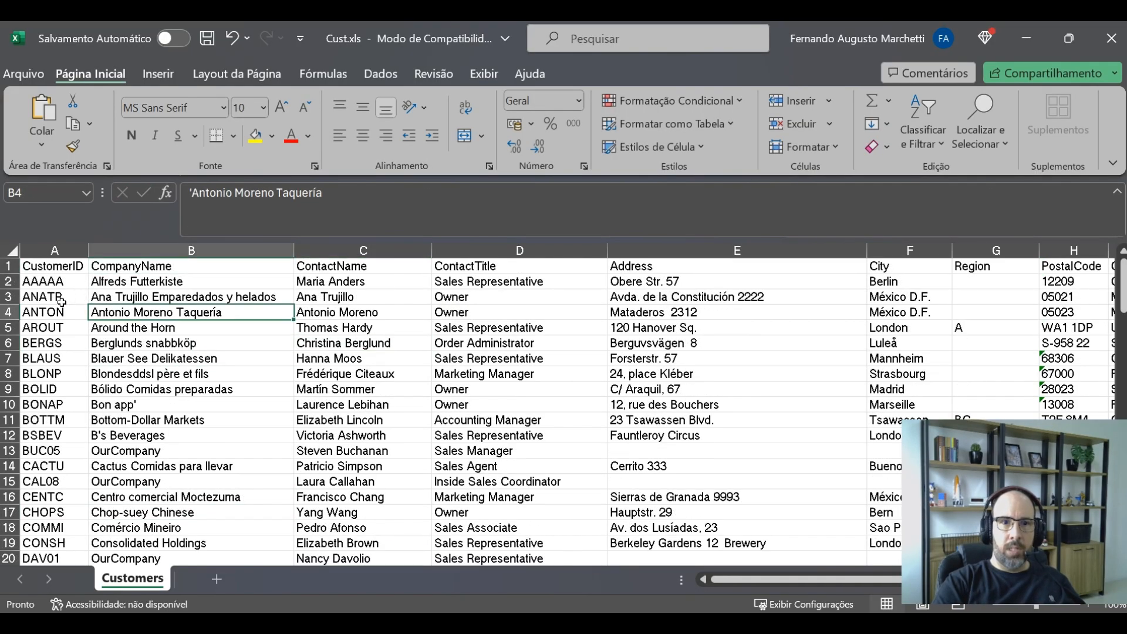
pyautogui.click(61, 301)
# Save the workbook as Cust in CSV (separado por vírgulas) format
pyautogui.click(29, 74)
pyautogui.click(75, 366)
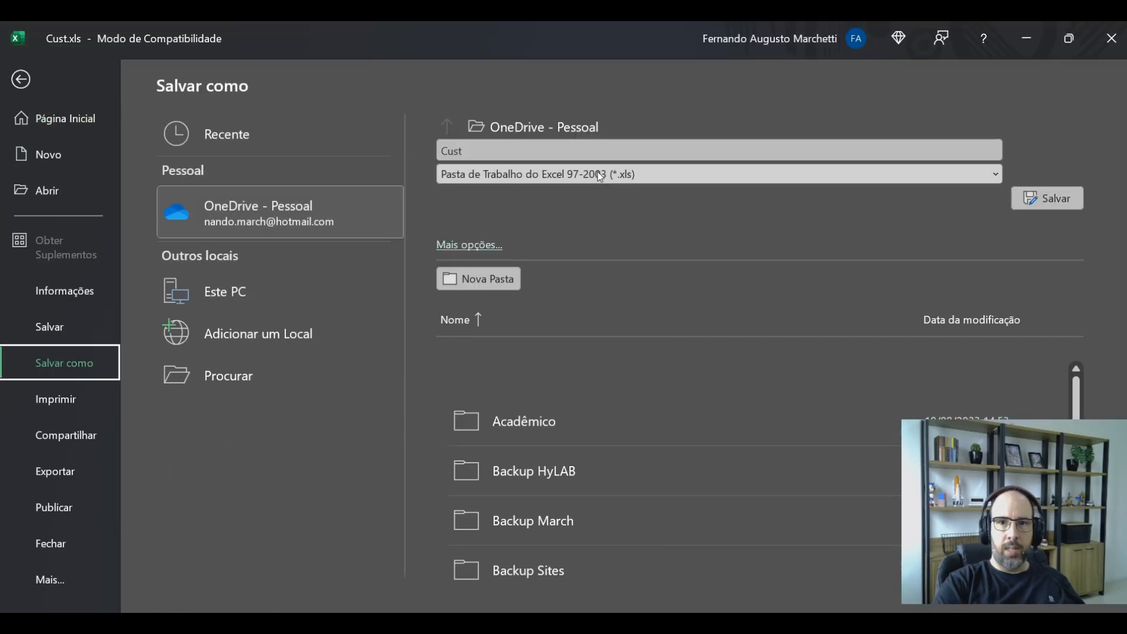
pyautogui.click(598, 172)
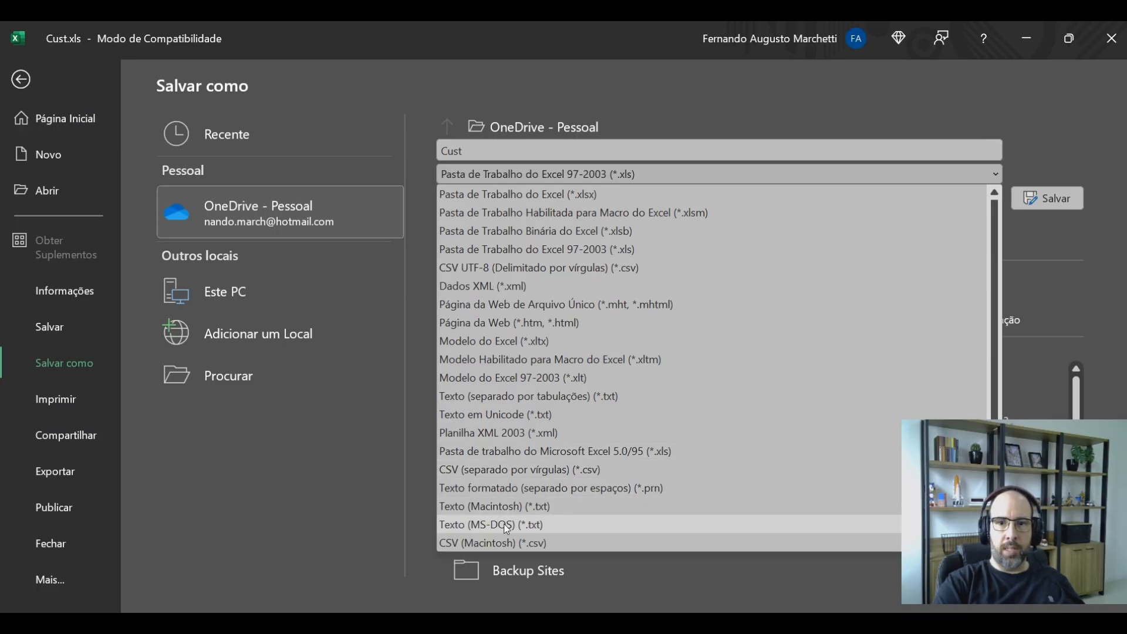
pyautogui.click(562, 470)
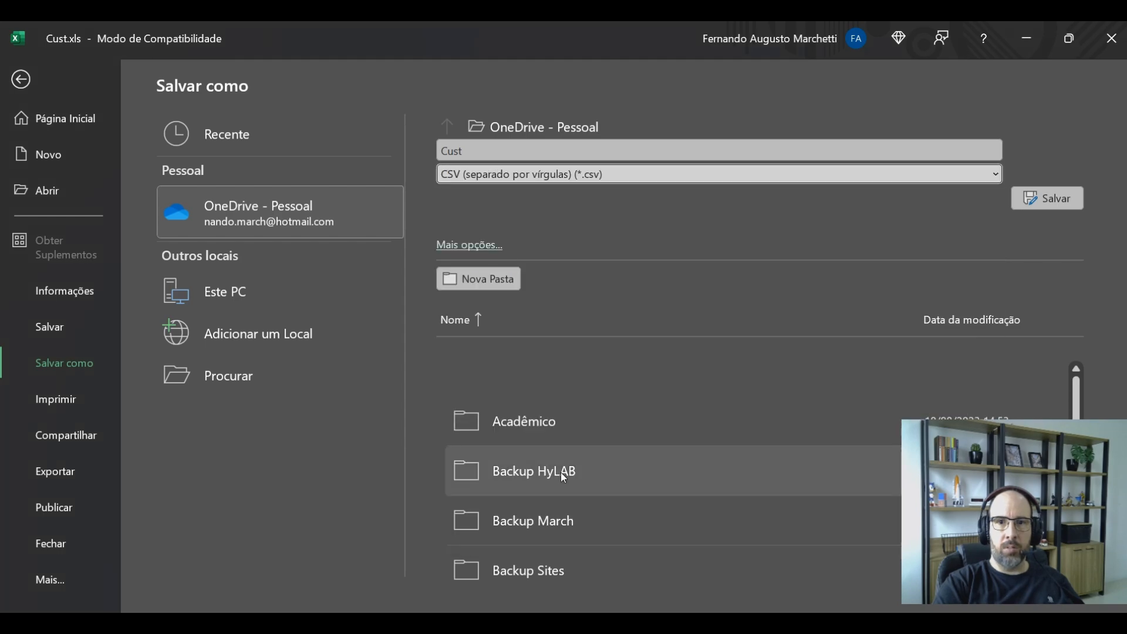
pyautogui.click(1063, 203)
pyautogui.click(191, 344)
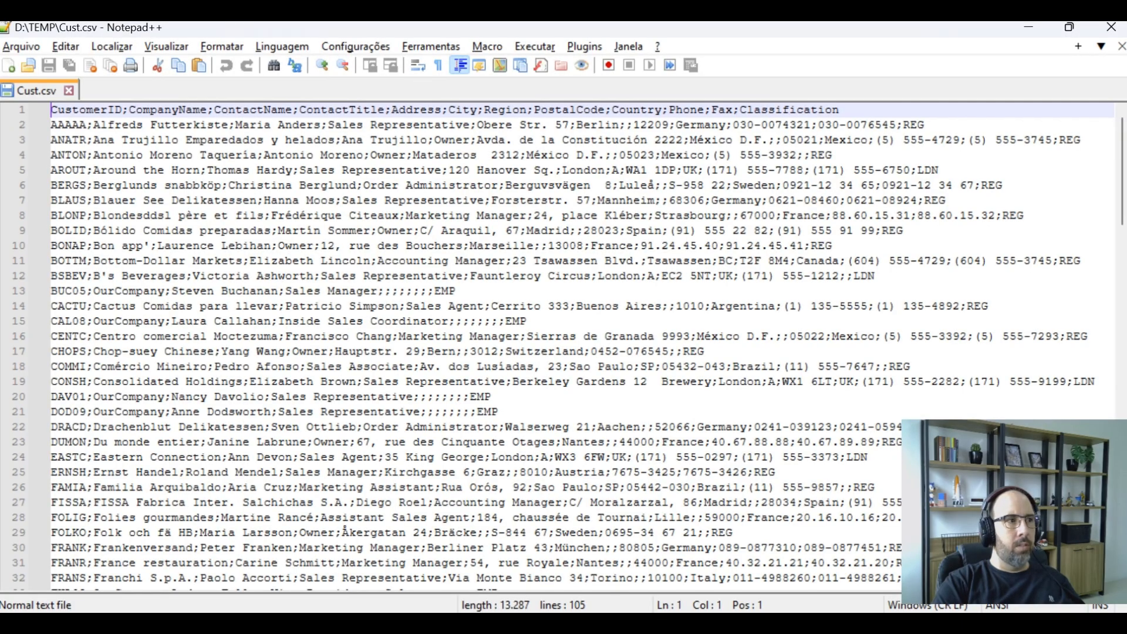
# Inspect the saved Cust.csv in Notepad++, then close it and minimize the spreadsheet window
pyautogui.click(114, 201)
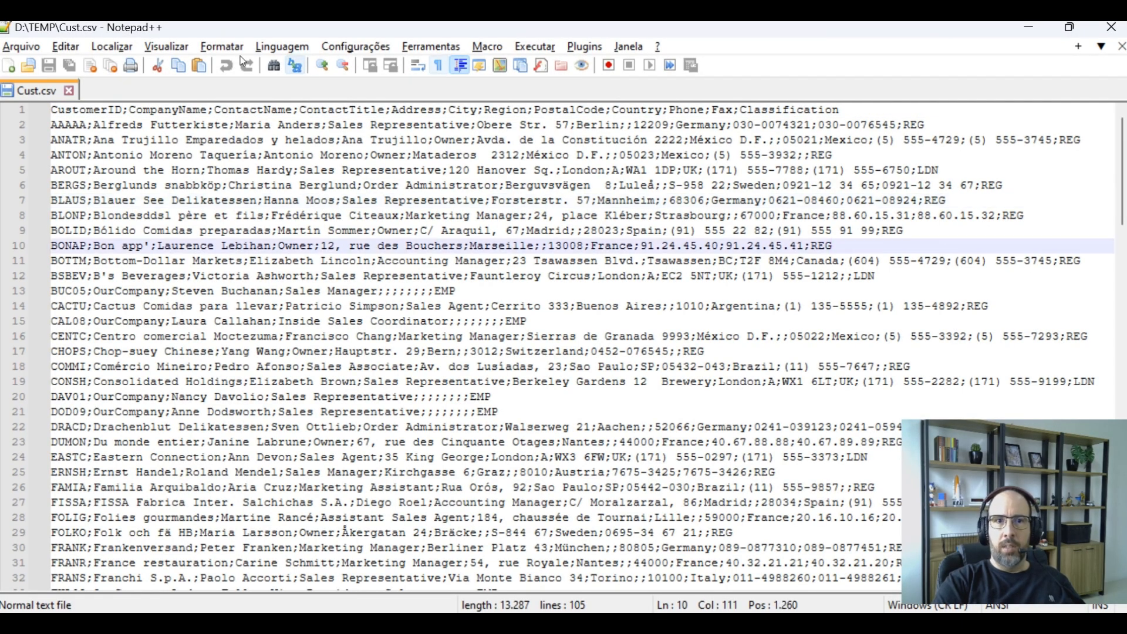
pyautogui.click(1121, 47)
pyautogui.click(1113, 28)
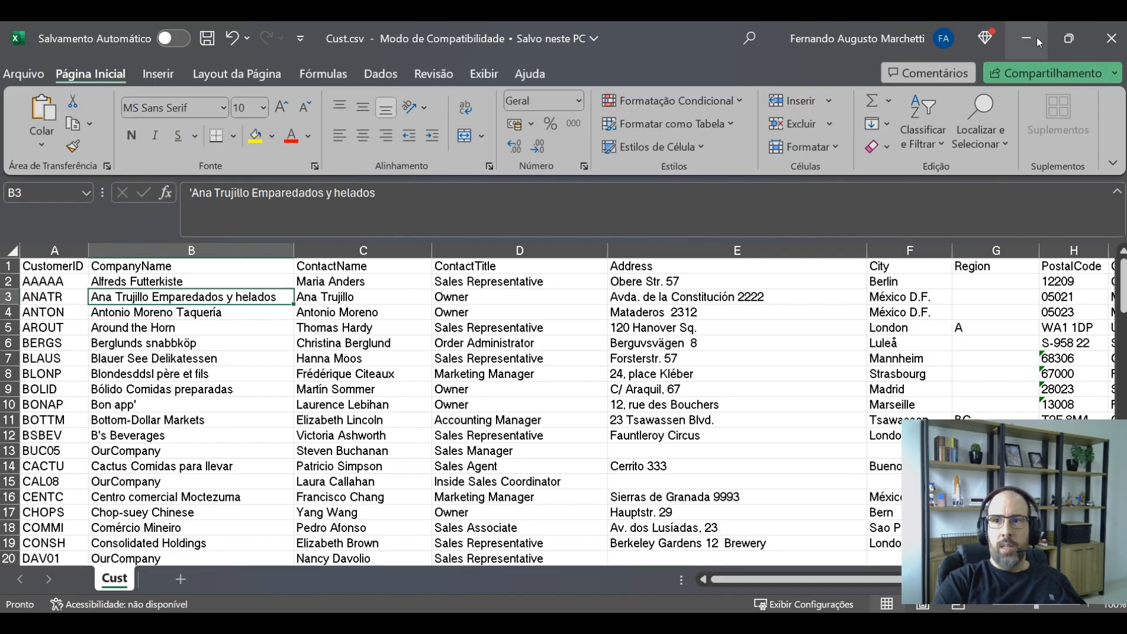
pyautogui.click(1037, 37)
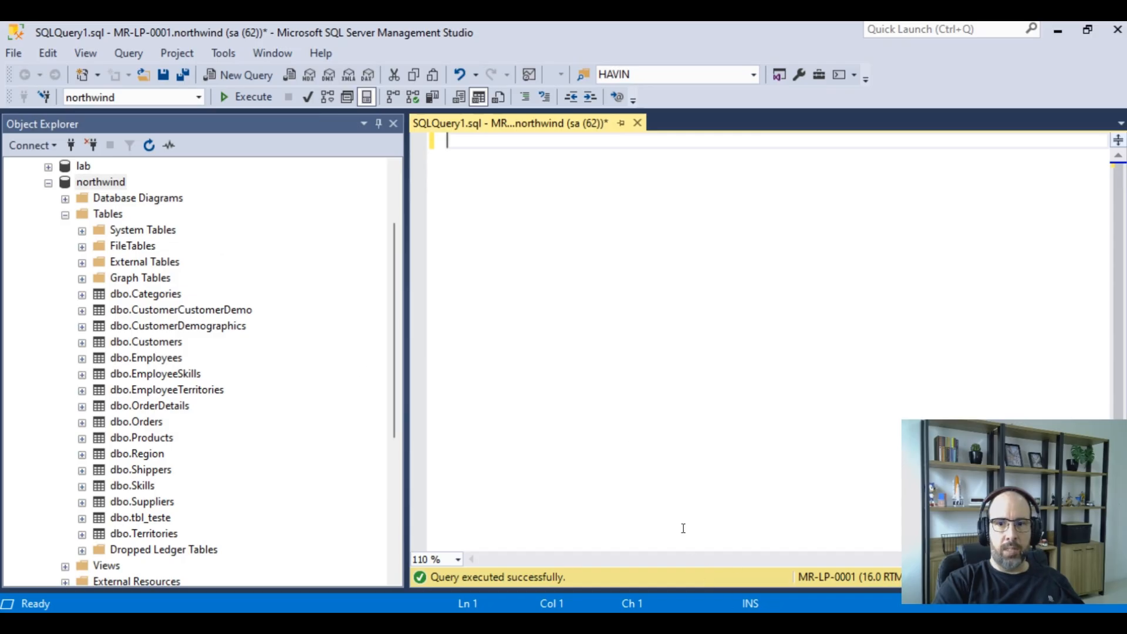
# Switch to the PowerPoint presentation showing the slide on common CSV import errors
pyautogui.moveTo(727, 595)
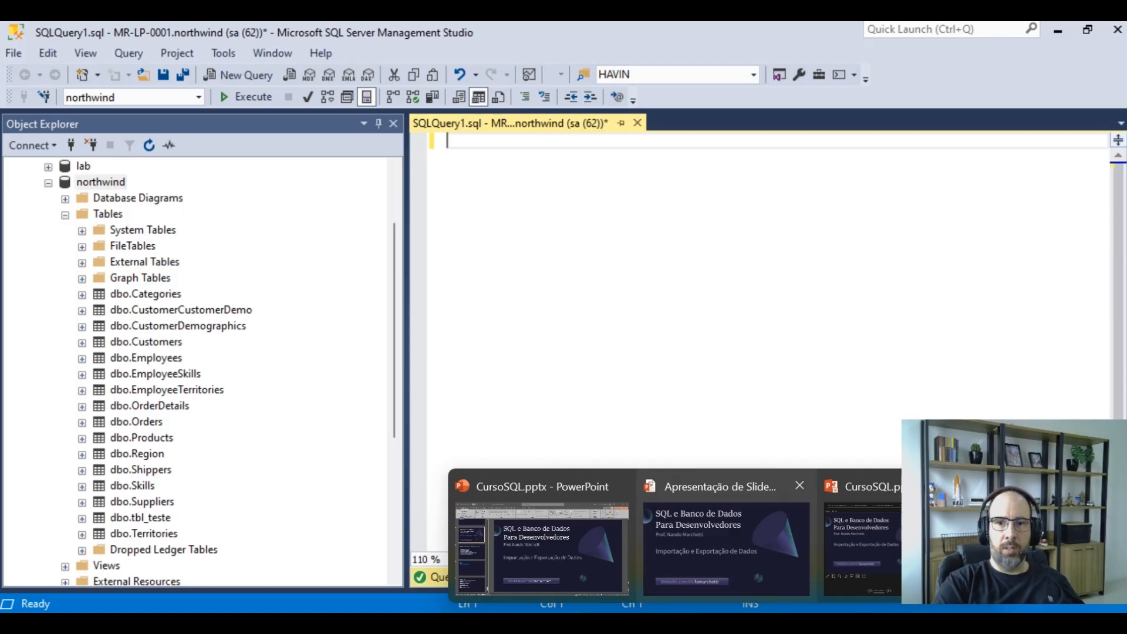
pyautogui.click(883, 573)
pyautogui.click(707, 526)
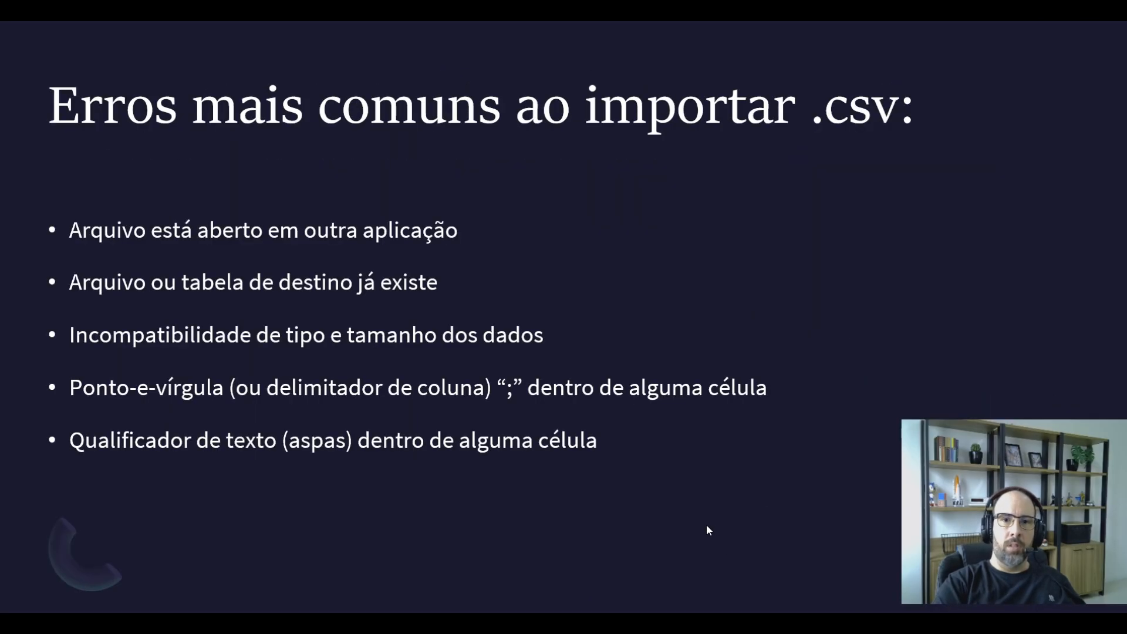
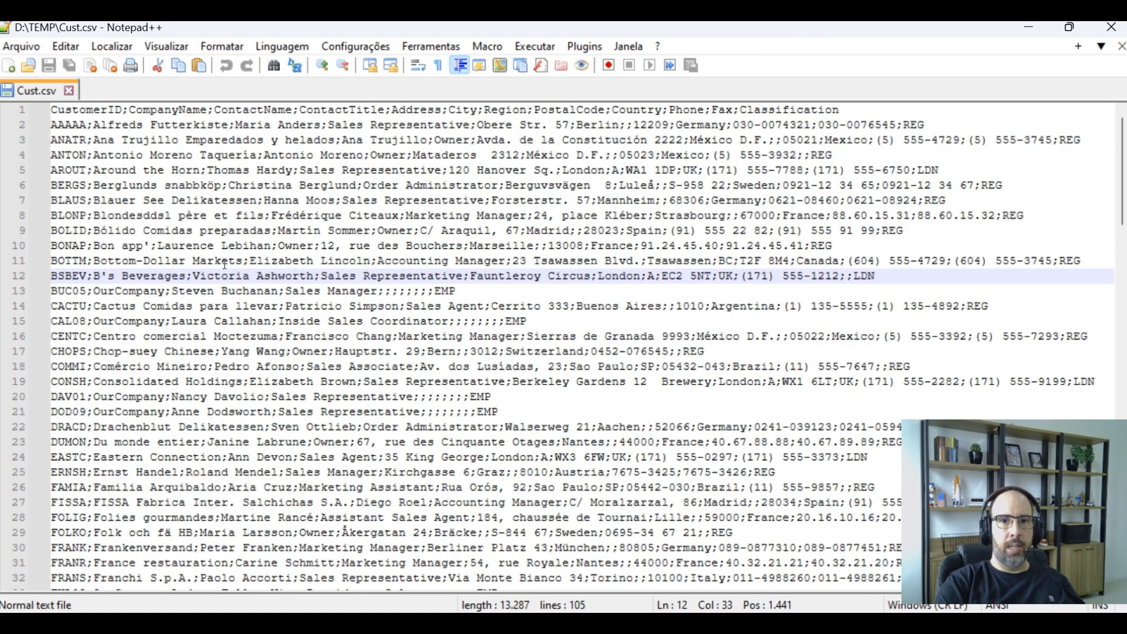
# Insert a semicolon inside the contact name of the BOTTM record on line 11
pyautogui.click(322, 259)
pyautogui.press('Up')
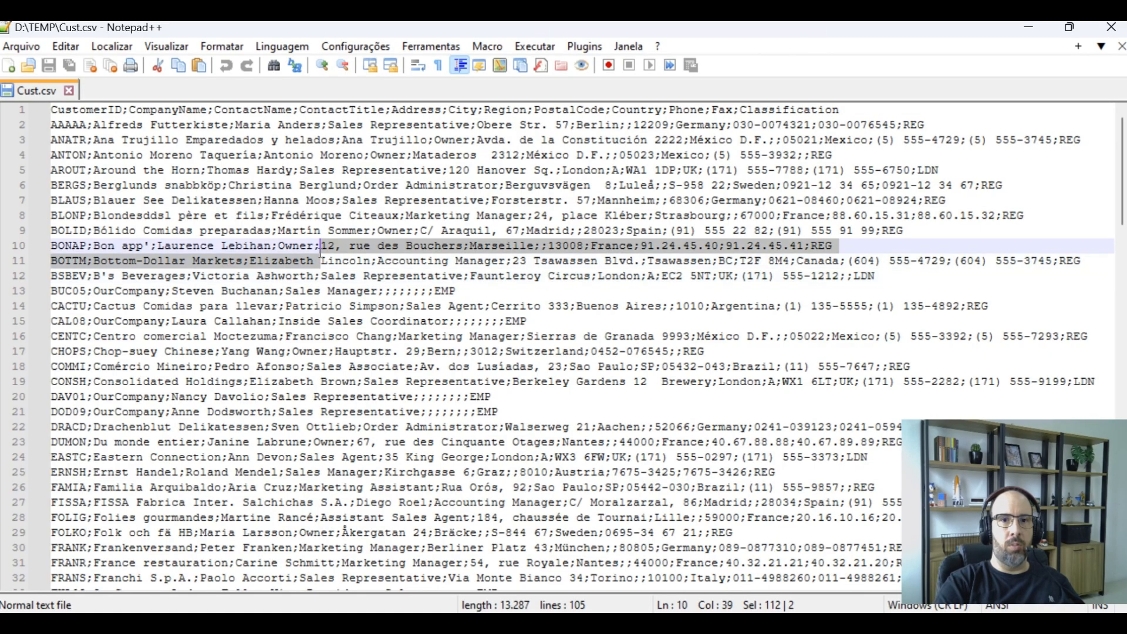
pyautogui.press('Down')
pyautogui.press('Right')
pyautogui.write(';')
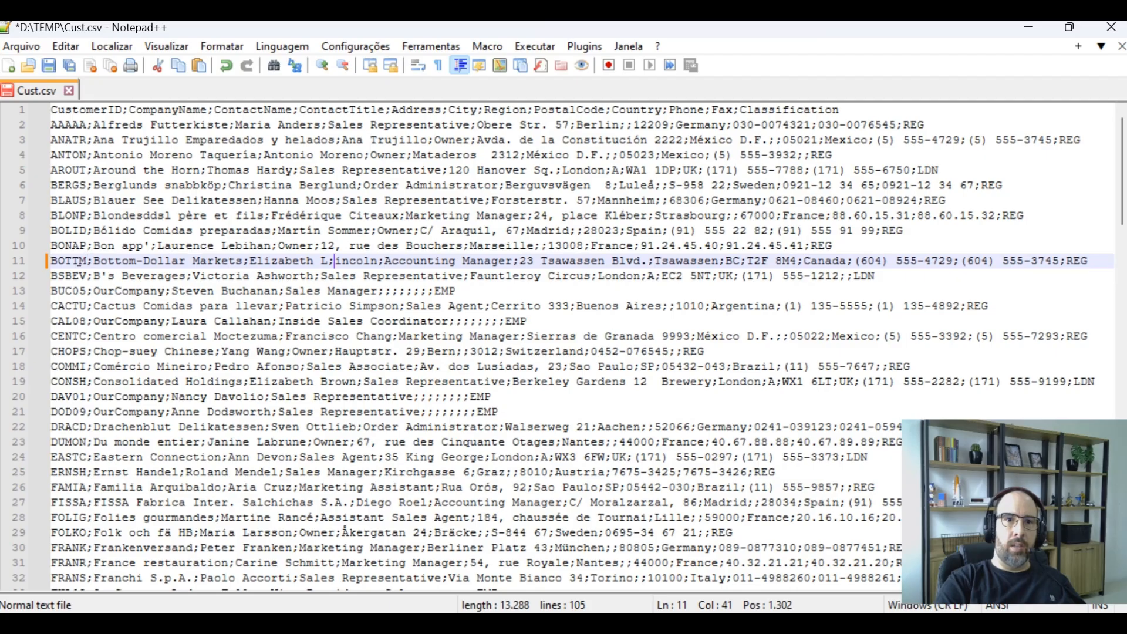
# Delete the inserted semicolon from the BOTTM record's contact name
pyautogui.moveTo(378, 261); pyautogui.dragTo(48, 260)
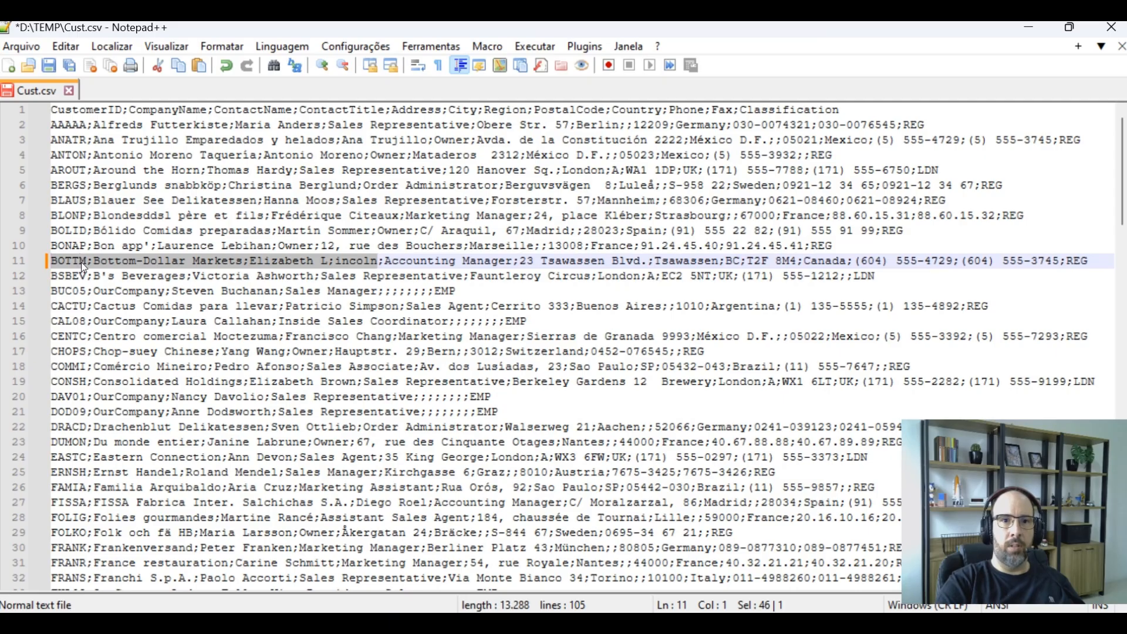
pyautogui.moveTo(363, 262); pyautogui.dragTo(344, 265)
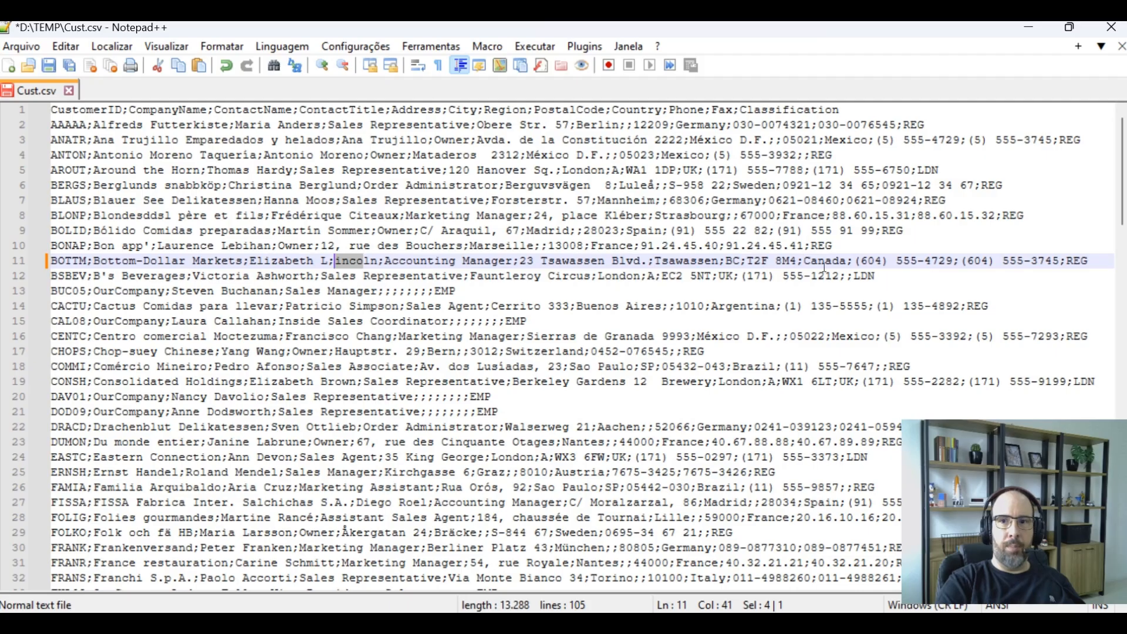
pyautogui.press('Left')
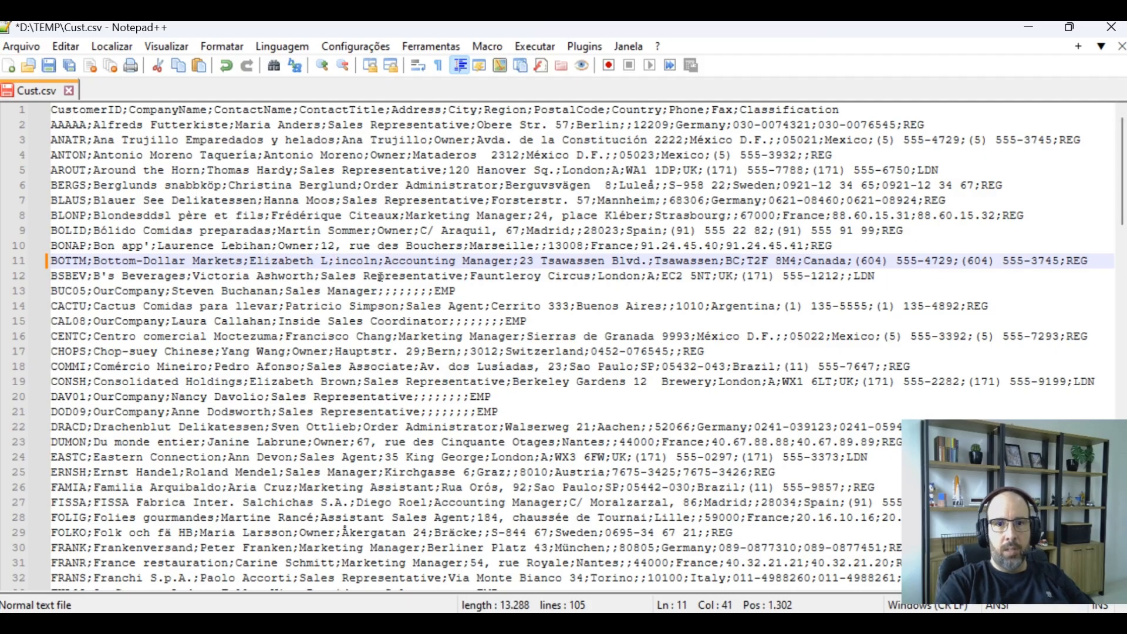
pyautogui.press('BackSpace')
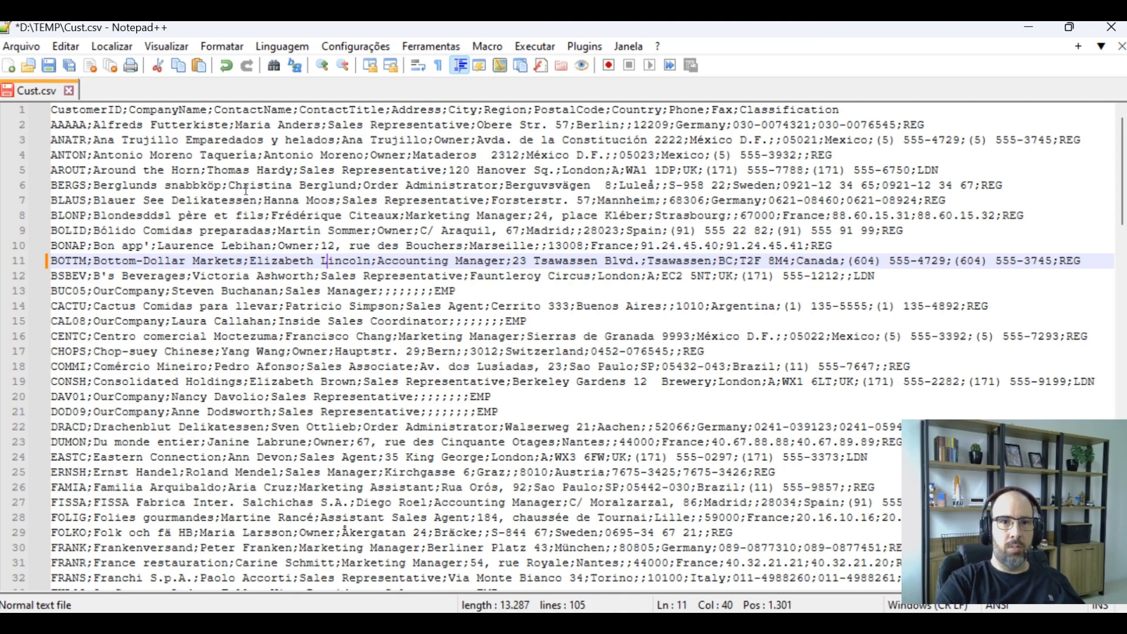
# Replace every ; in the file with ";" using Replace All
pyautogui.click(285, 170)
pyautogui.press('Home')
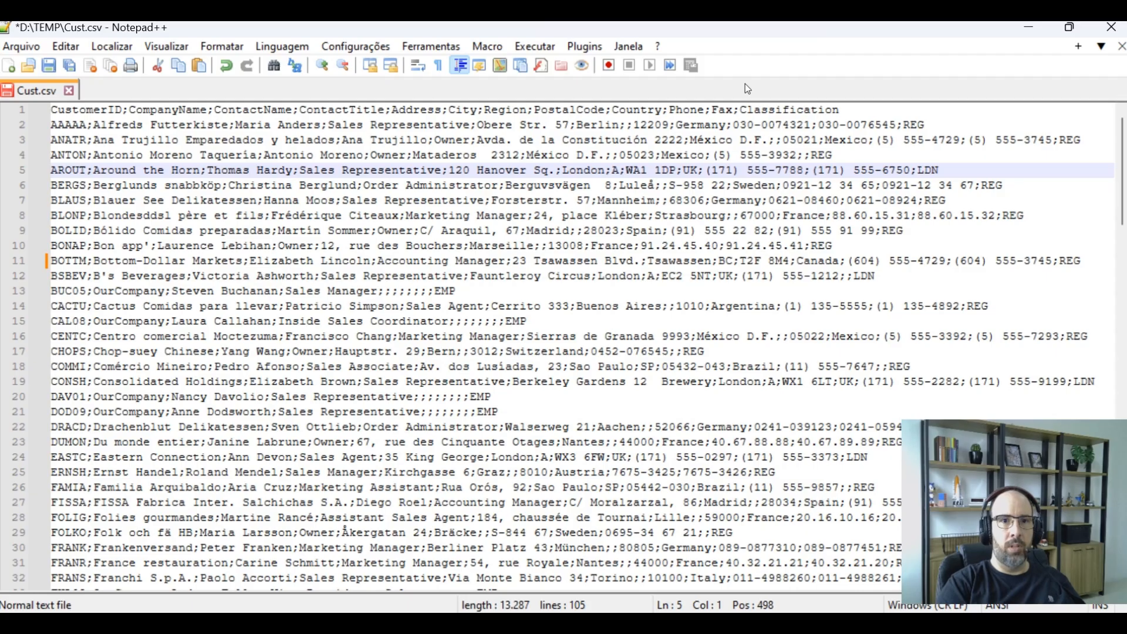
pyautogui.press('Up')
pyautogui.press('Up')
pyautogui.press('Up')
pyautogui.press('Up')
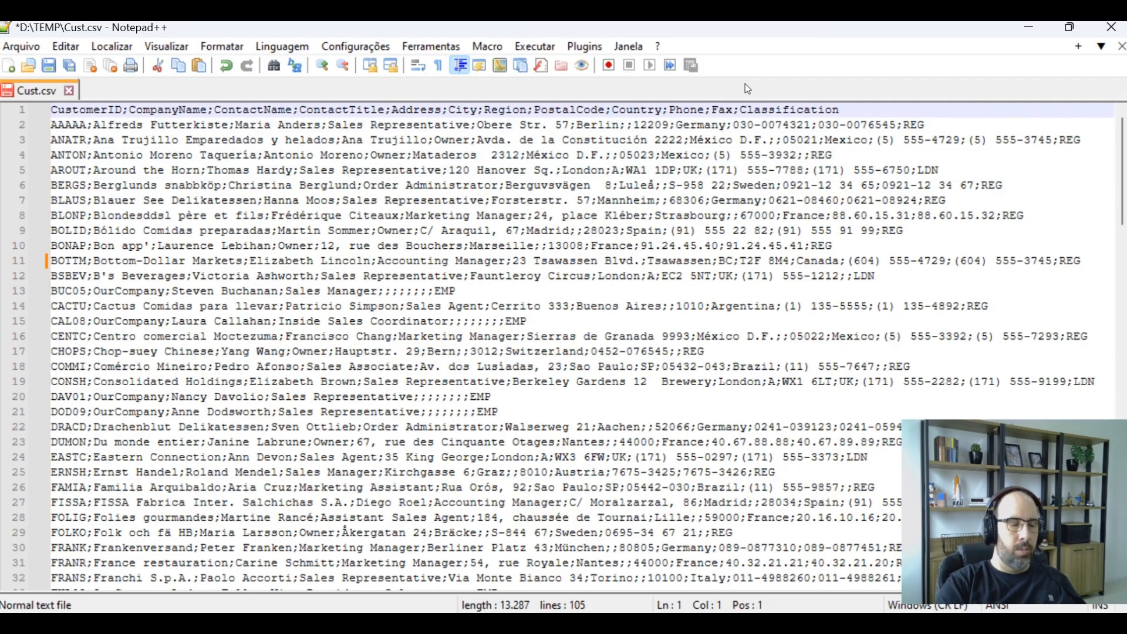
pyautogui.hotkey('ctrl', 'shift', 'Right')
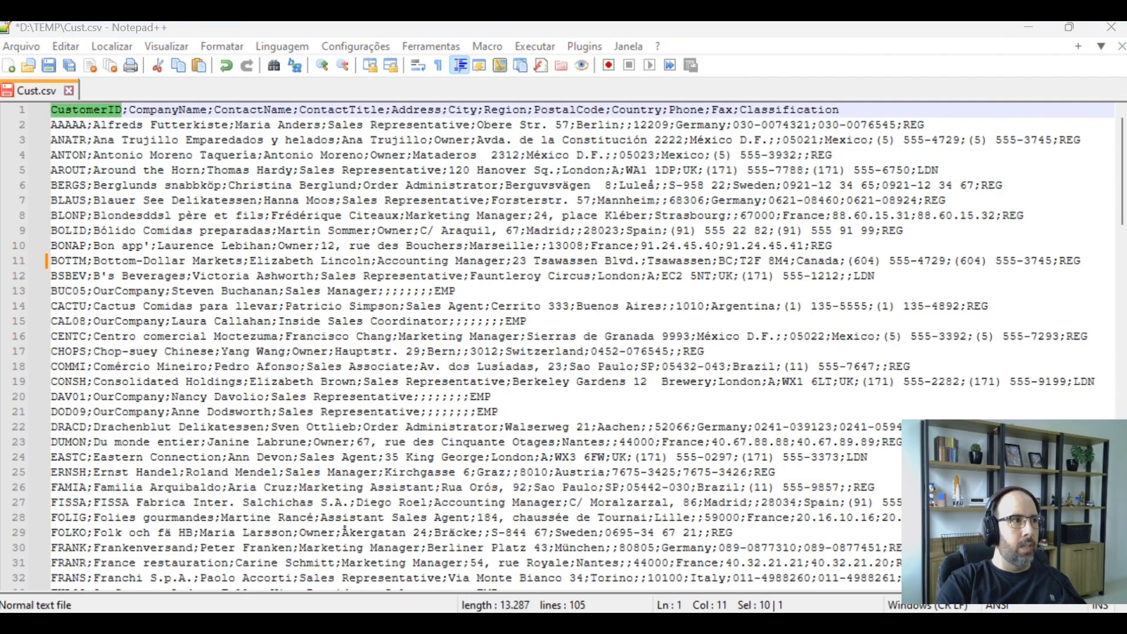
pyautogui.hotkey('ctrl', 'h')
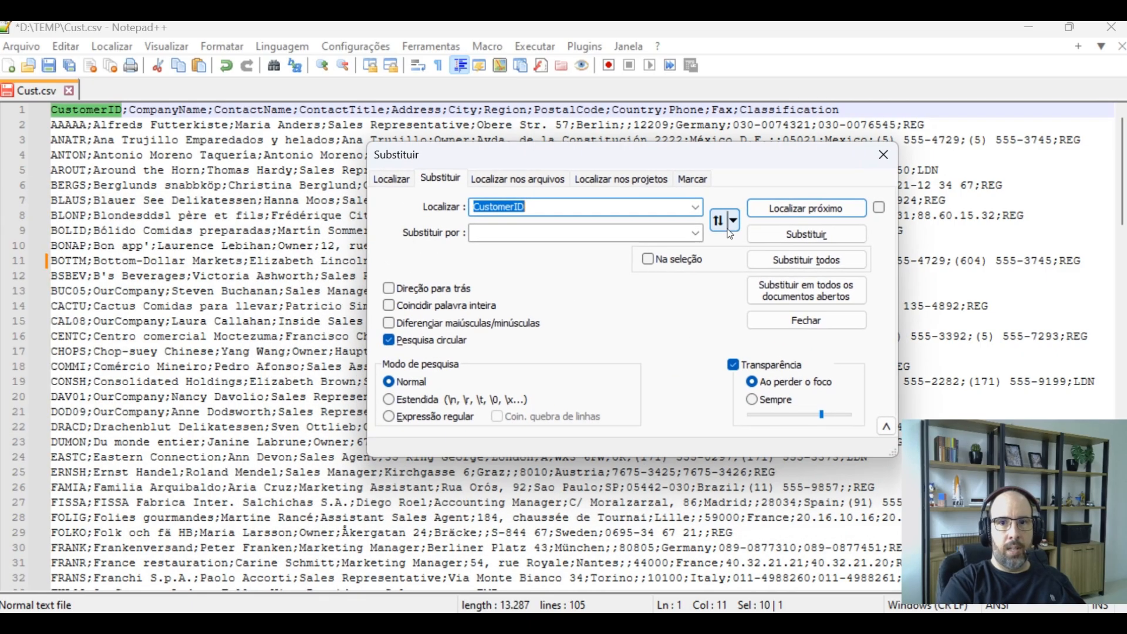
pyautogui.write(';')
pyautogui.press('Tab')
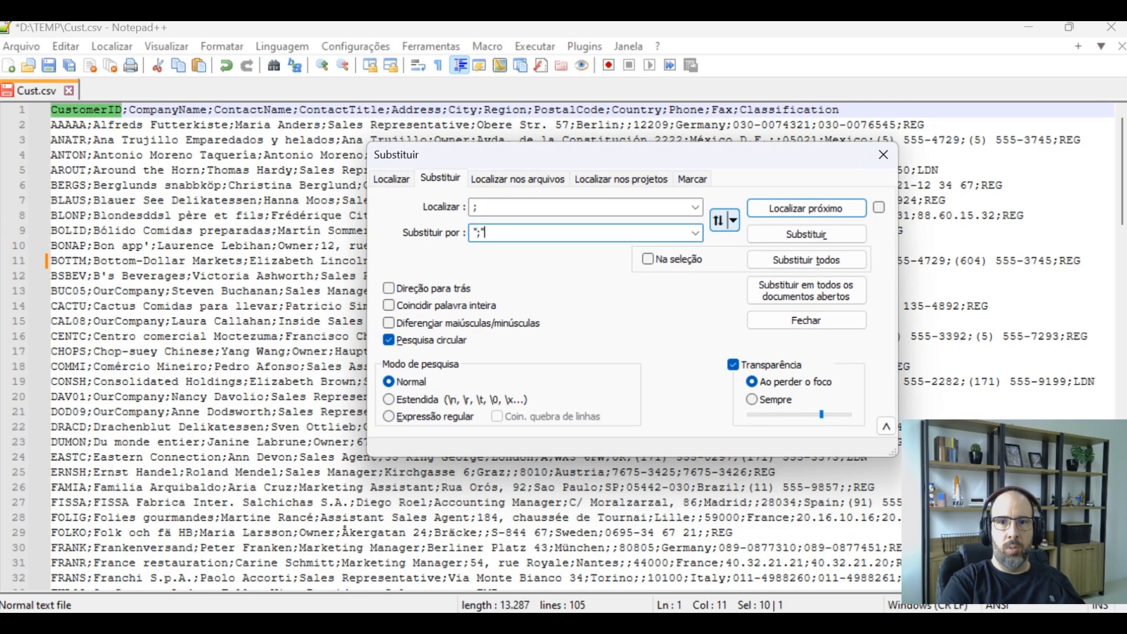
pyautogui.write('";"')
pyautogui.click(832, 256)
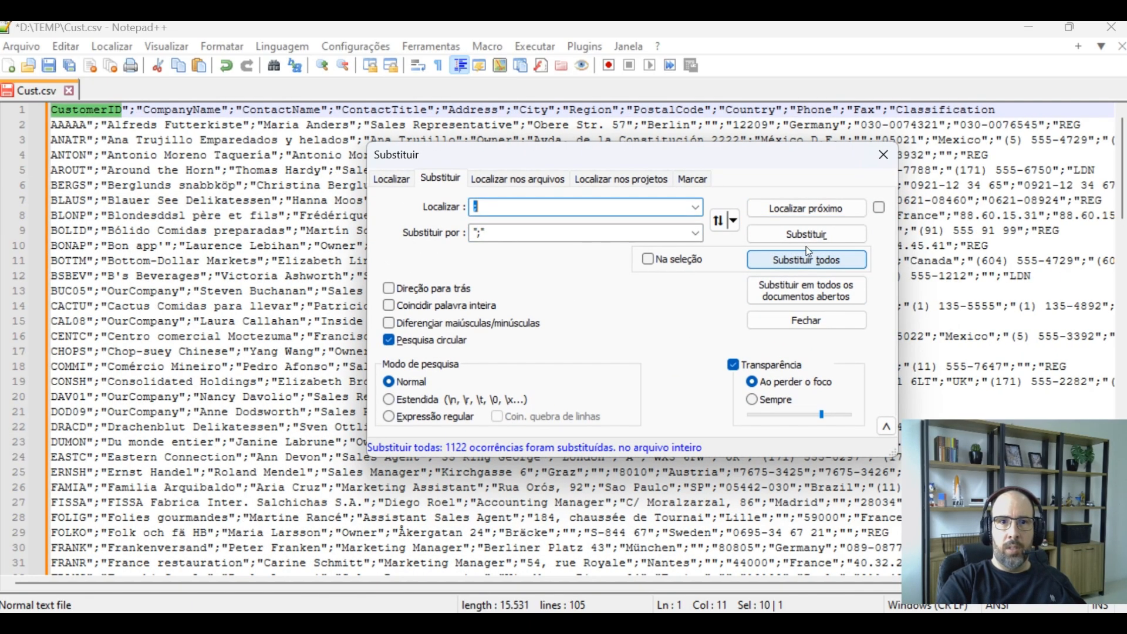
pyautogui.click(884, 155)
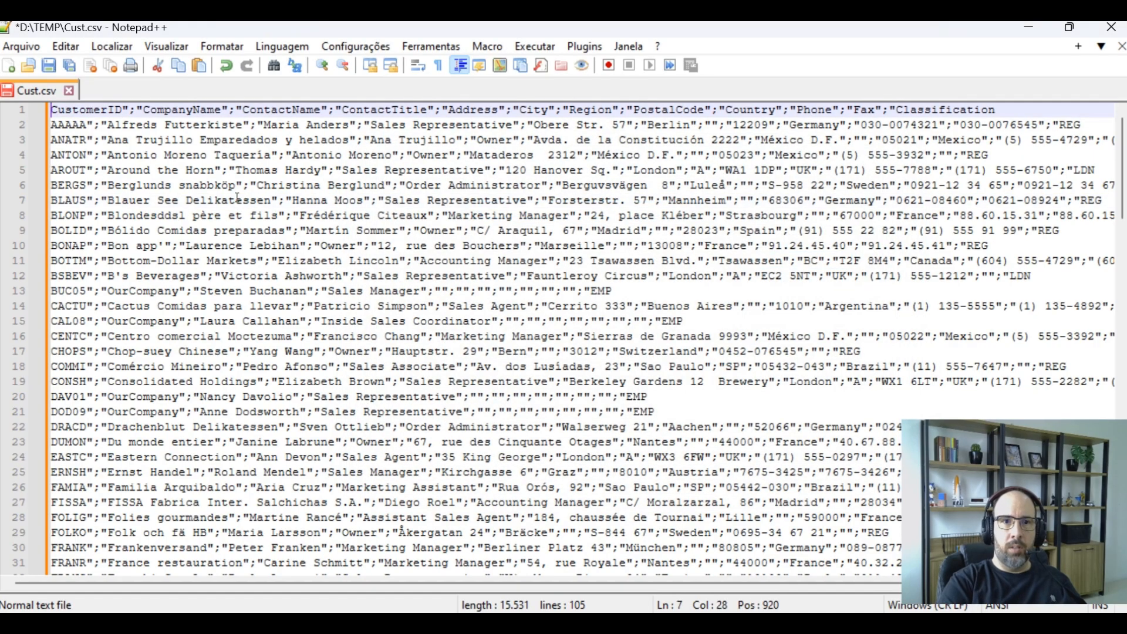
# Add a double quote at the start and end of the header line
pyautogui.write('"')
pyautogui.hotkey('shift', 'Left')
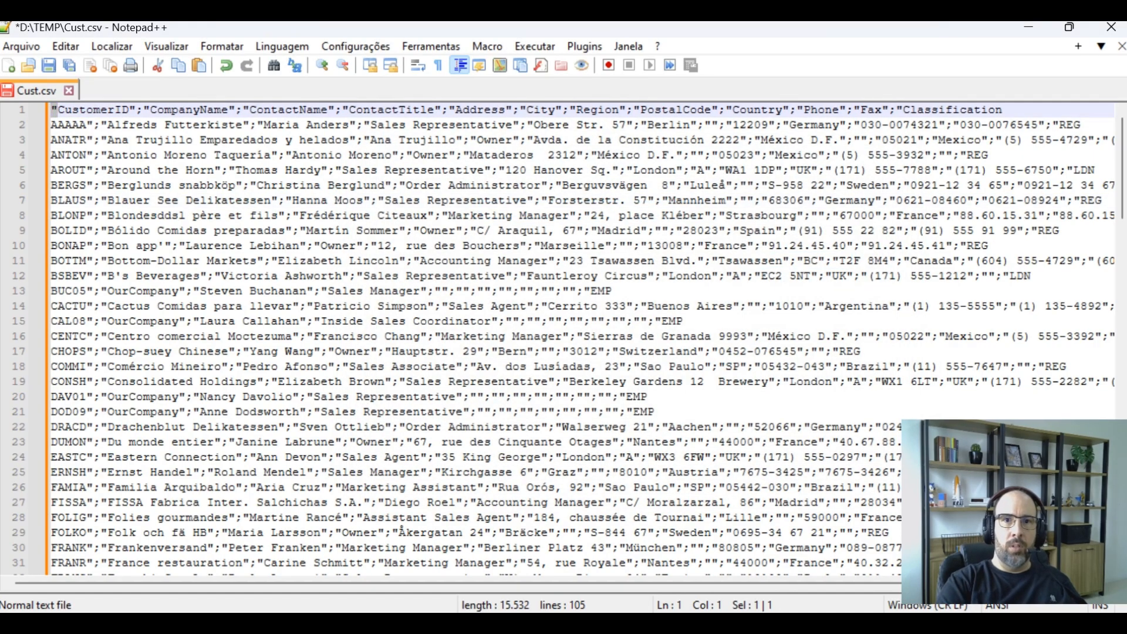
pyautogui.click(59, 109)
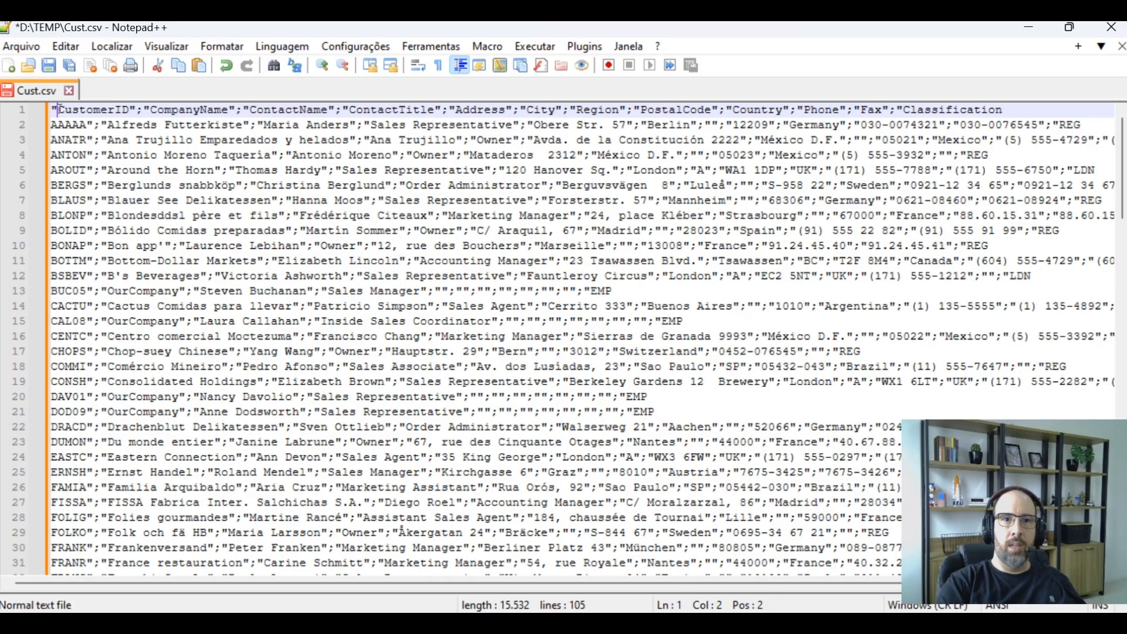
pyautogui.press('End')
pyautogui.write('"')
pyautogui.press('Down')
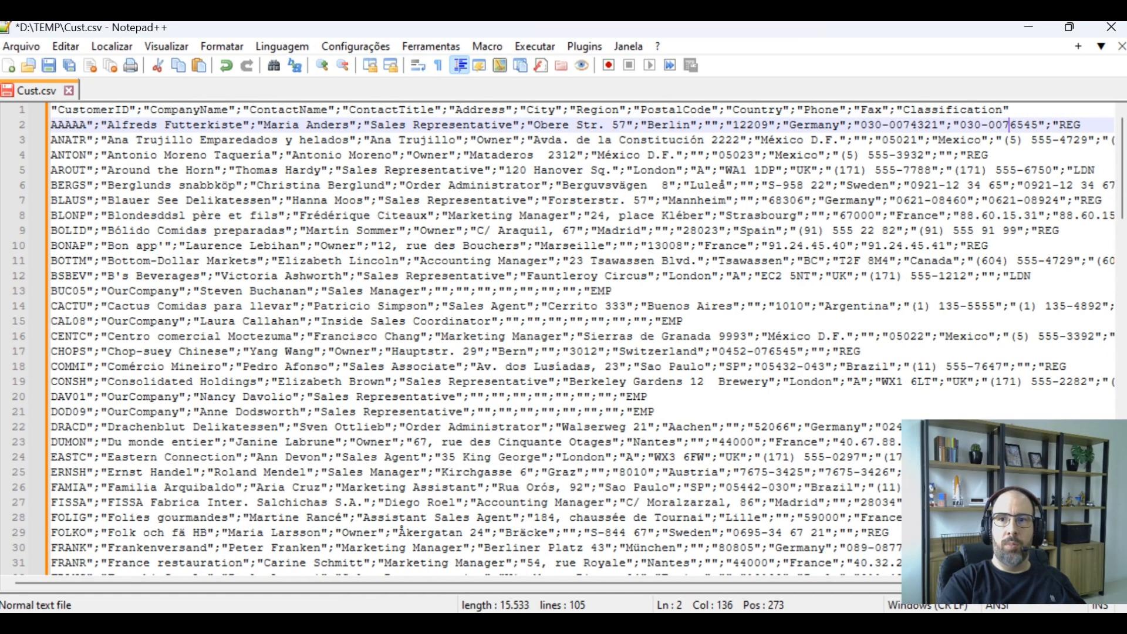
pyautogui.press('Home')
# Record a macro that adds a double quote at the start and end of a line and moves to the next line
pyautogui.click(609, 64)
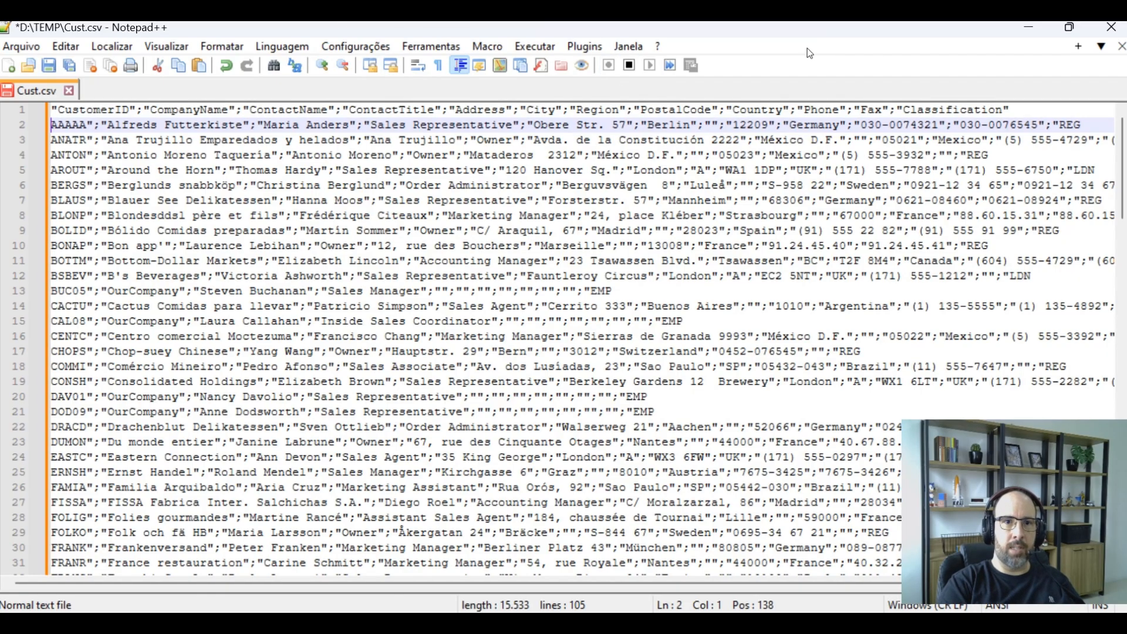
pyautogui.write('"')
pyautogui.press('End')
pyautogui.write('"')
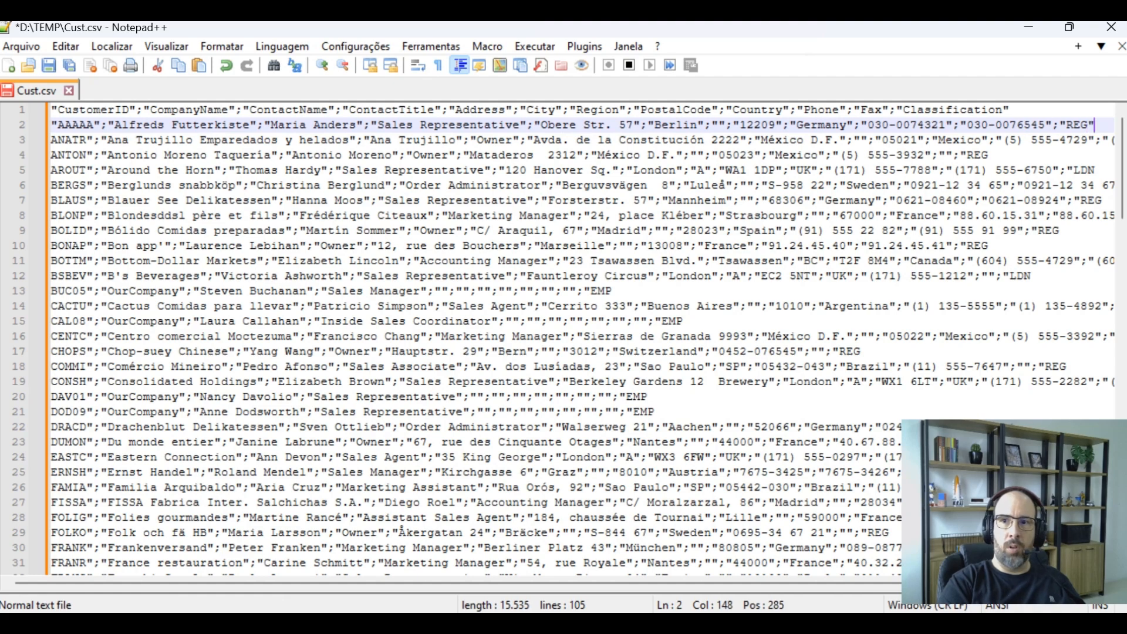
pyautogui.press('Down')
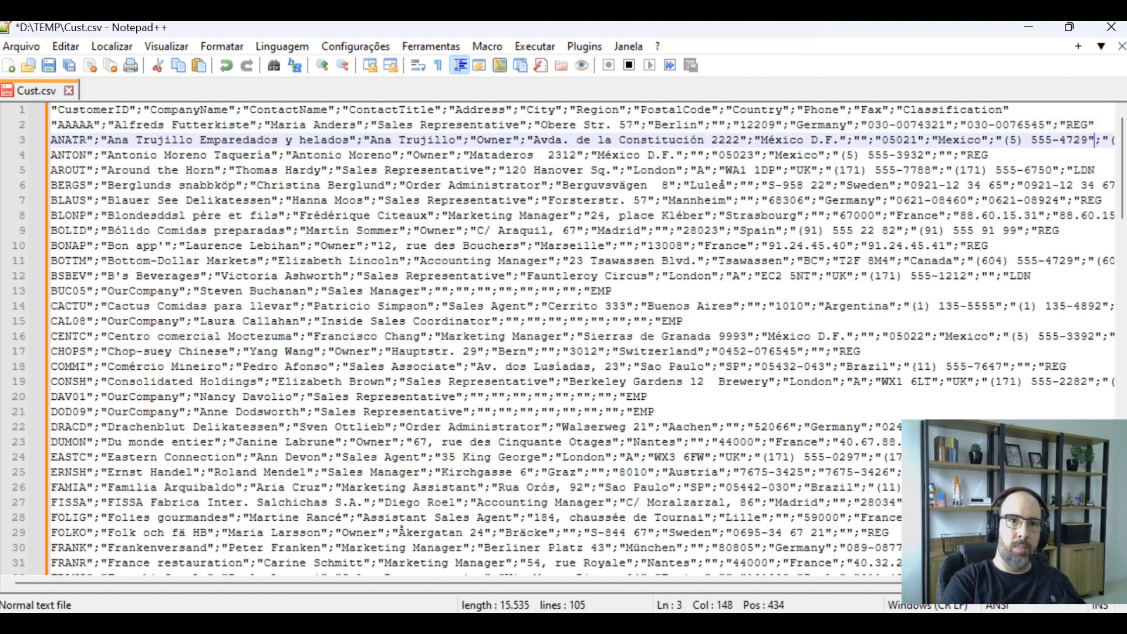
pyautogui.press('Home')
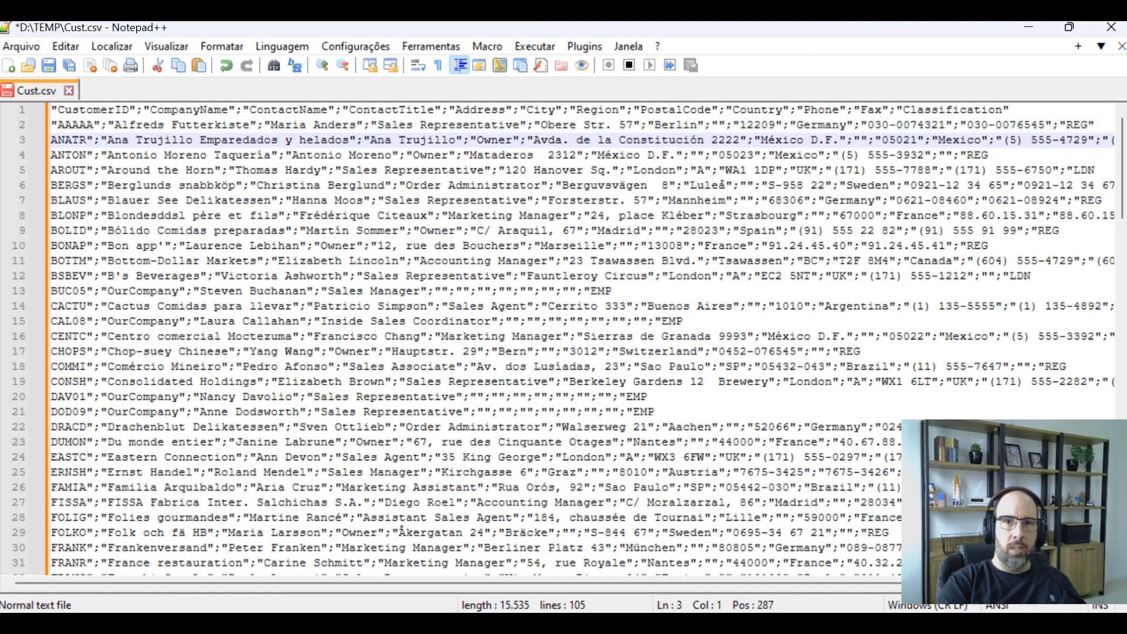
pyautogui.click(630, 65)
# Replay the macro on each remaining line down to the last record on line 104
pyautogui.click(651, 65)
pyautogui.doubleClick(651, 70)
pyautogui.doubleClick(651, 70)
pyautogui.tripleClick(651, 70)
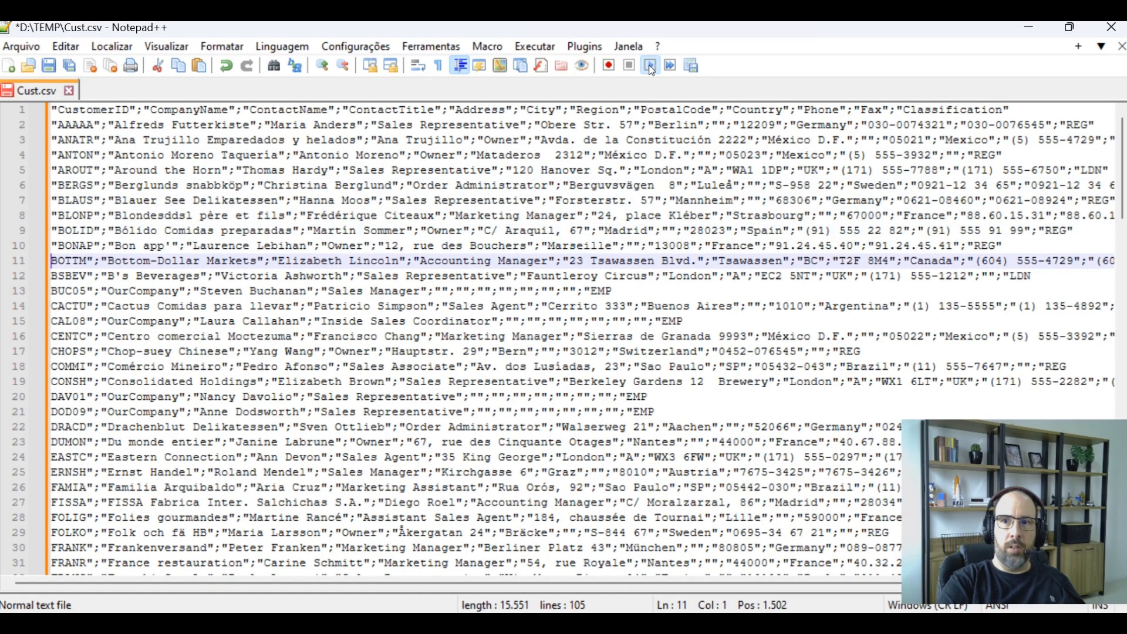
pyautogui.tripleClick(650, 70)
pyautogui.tripleClick(651, 70)
pyautogui.tripleClick(650, 69)
pyautogui.tripleClick(651, 70)
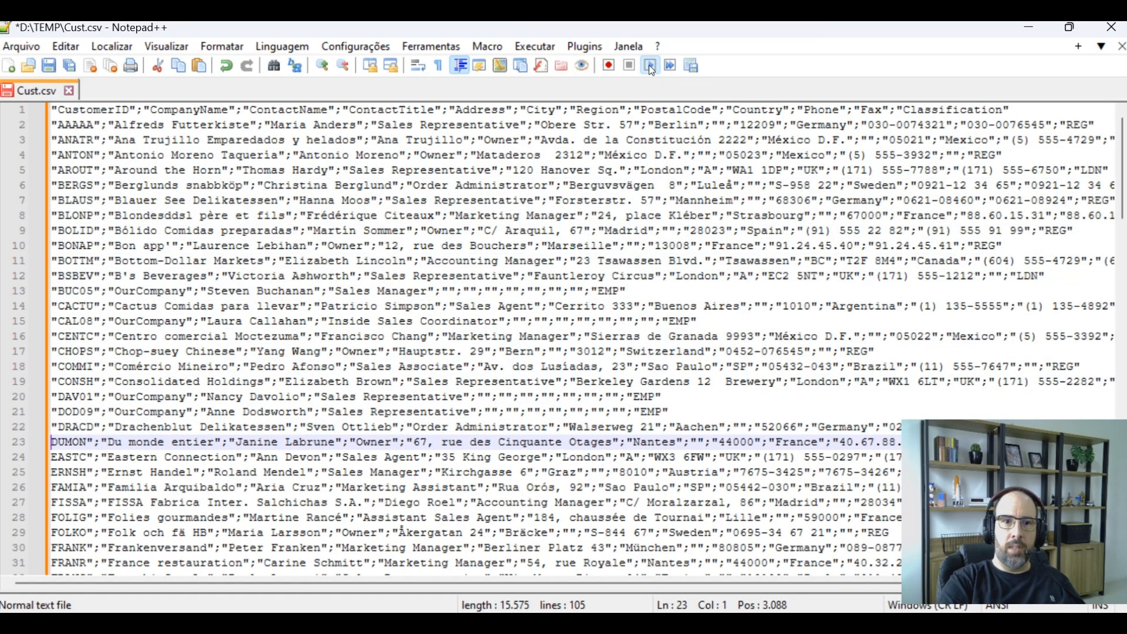
pyautogui.click(651, 70)
pyautogui.click(651, 70)
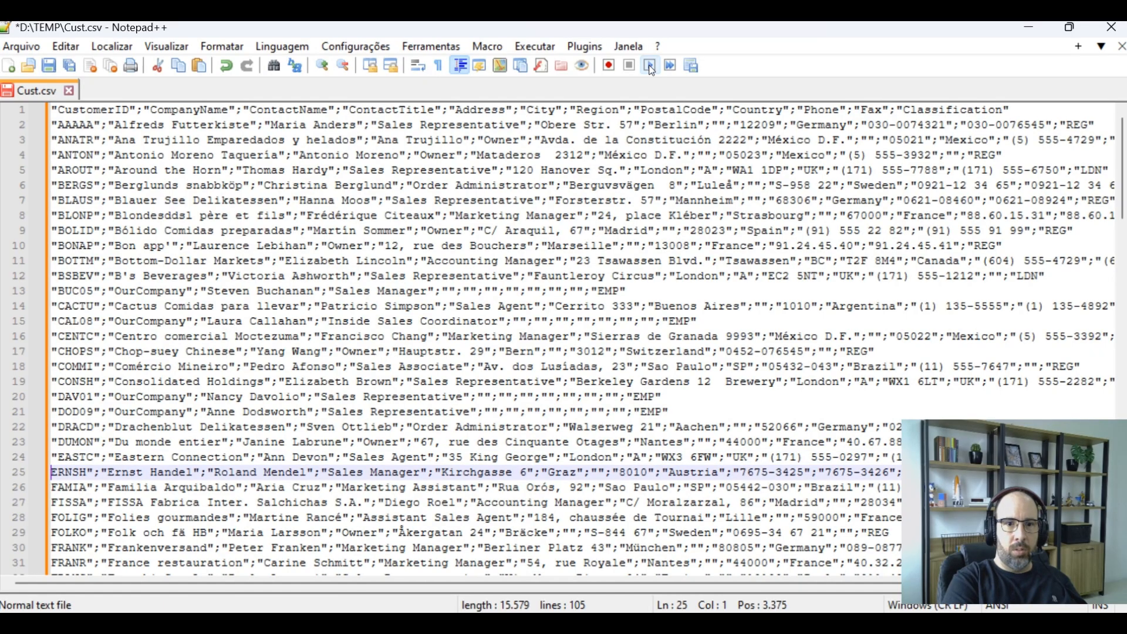
pyautogui.doubleClick(650, 70)
pyautogui.tripleClick(650, 70)
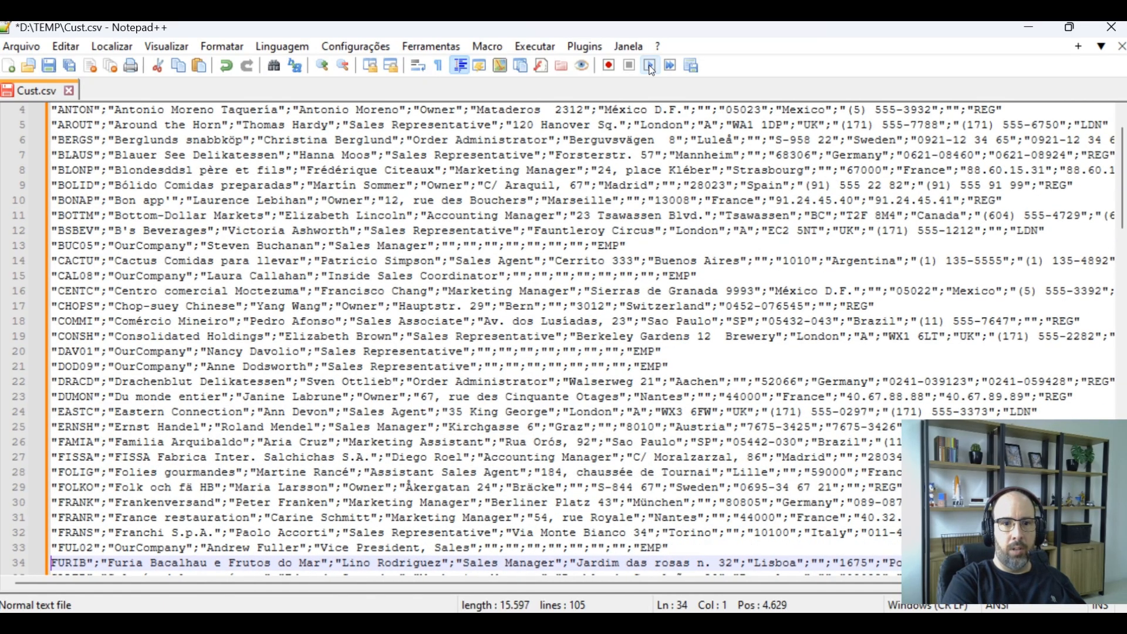
pyautogui.tripleClick(651, 70)
pyautogui.tripleClick(651, 70)
pyautogui.tripleClick(650, 70)
pyautogui.tripleClick(651, 70)
pyautogui.tripleClick(651, 70)
pyautogui.tripleClick(651, 70)
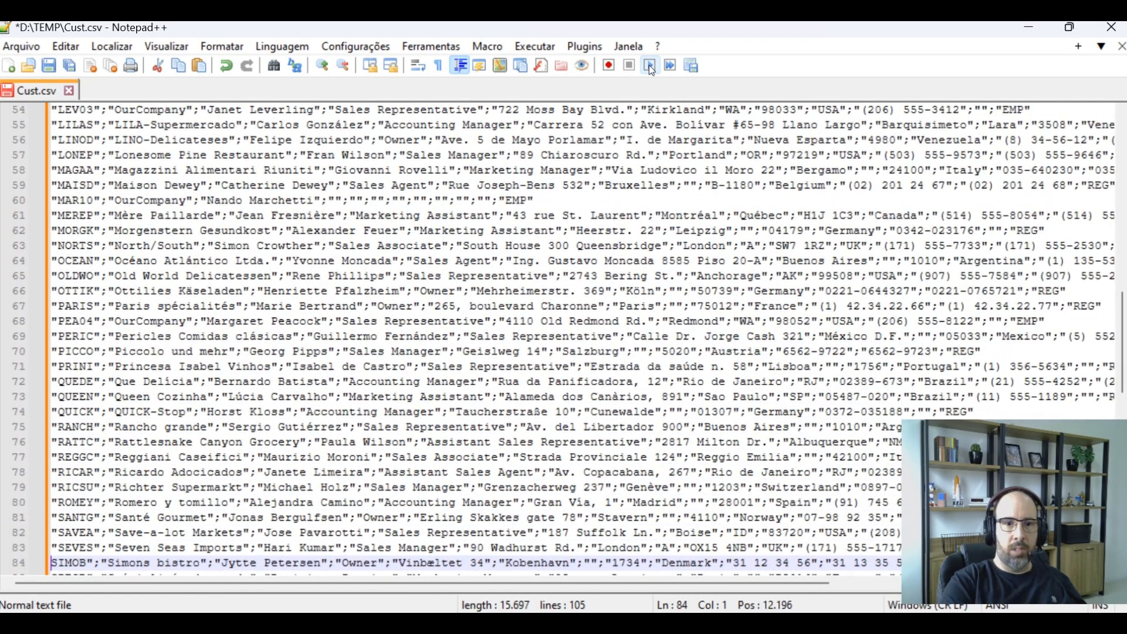
pyautogui.tripleClick(651, 70)
pyautogui.tripleClick(651, 70)
pyautogui.doubleClick(650, 70)
pyautogui.scroll(-6, 547, 257)
pyautogui.hotkey('ctrl', 'shift', 'p')
pyautogui.hotkey('ctrl', 'shift', 'p')
pyautogui.hotkey('ctrl', 'shift', 'p')
pyautogui.hotkey('ctrl', 'shift', 'p')
pyautogui.hotkey('ctrl', 'shift', 'p')
pyautogui.hotkey('ctrl', 'shift', 'p')
pyautogui.hotkey('ctrl', 'shift', 'p')
pyautogui.hotkey('ctrl', 'shift', 'p')
pyautogui.hotkey('ctrl', 'shift', 'p')
pyautogui.hotkey('ctrl', 'shift', 'p')
pyautogui.hotkey('ctrl', 'shift', 'p')
pyautogui.hotkey('ctrl', 'shift', 'p')
pyautogui.hotkey('ctrl', 'shift', 'p')
pyautogui.hotkey('ctrl', 'shift', 'p')
pyautogui.hotkey('ctrl', 'shift', 'p')
pyautogui.hotkey('ctrl', 'shift', 'p')
pyautogui.hotkey('ctrl', 'shift', 'p')
pyautogui.hotkey('ctrl', 'shift', 'p')
pyautogui.hotkey('ctrl', 'shift', 'p')
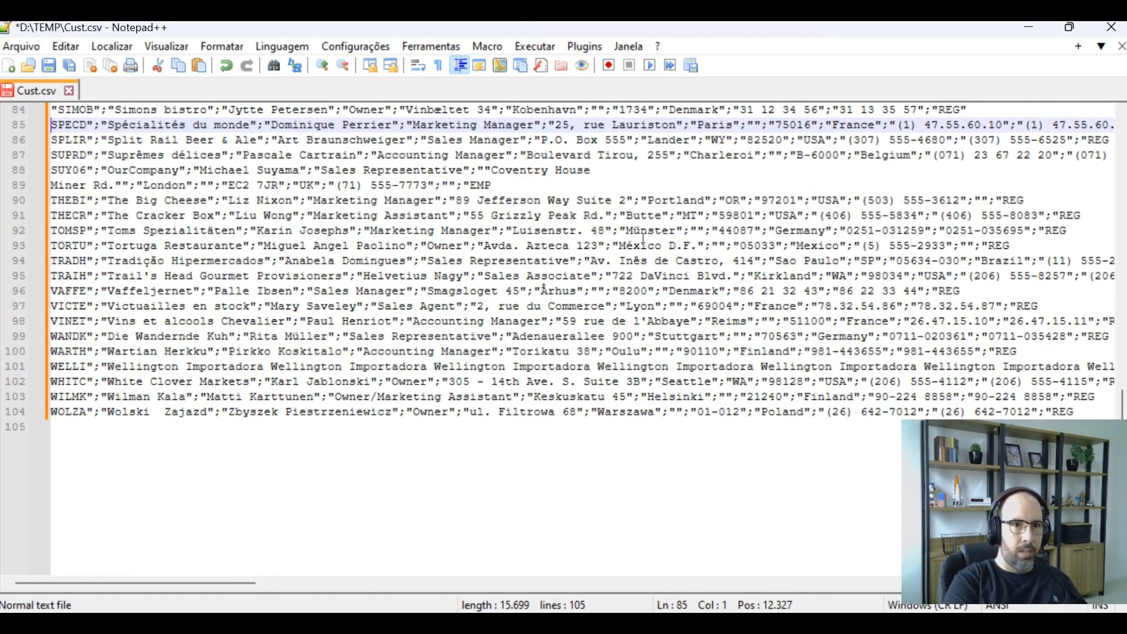
pyautogui.hotkey('ctrl', 'shift', 'p')
pyautogui.hotkey('ctrl', 'shift', 'p')
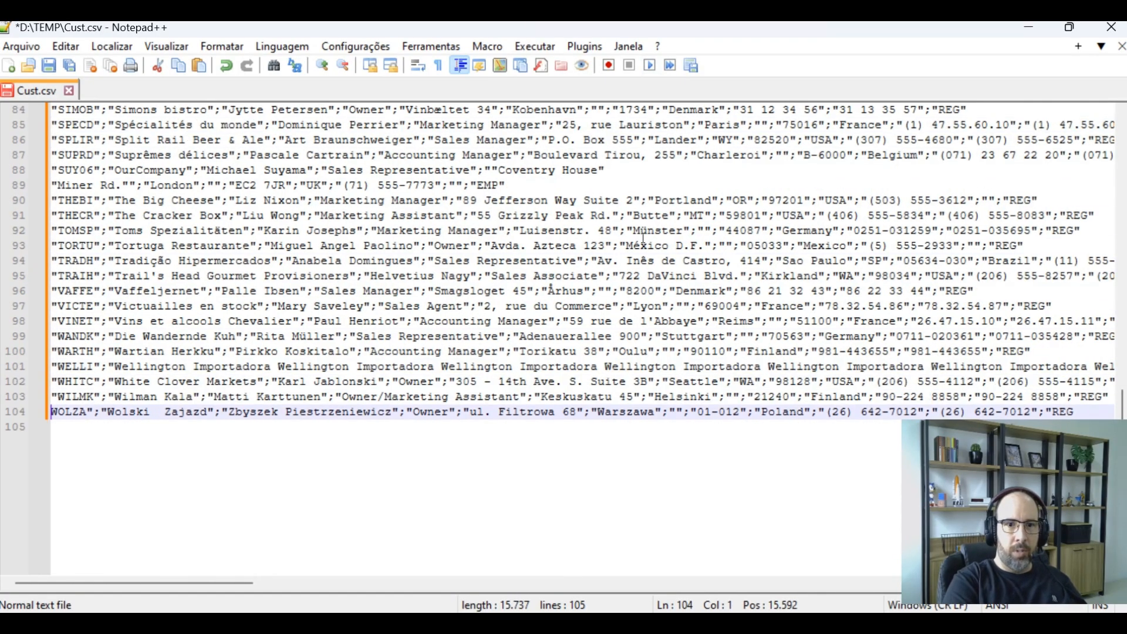
# Try to save the file, declining to restart the editor as administrator
pyautogui.press('Left')
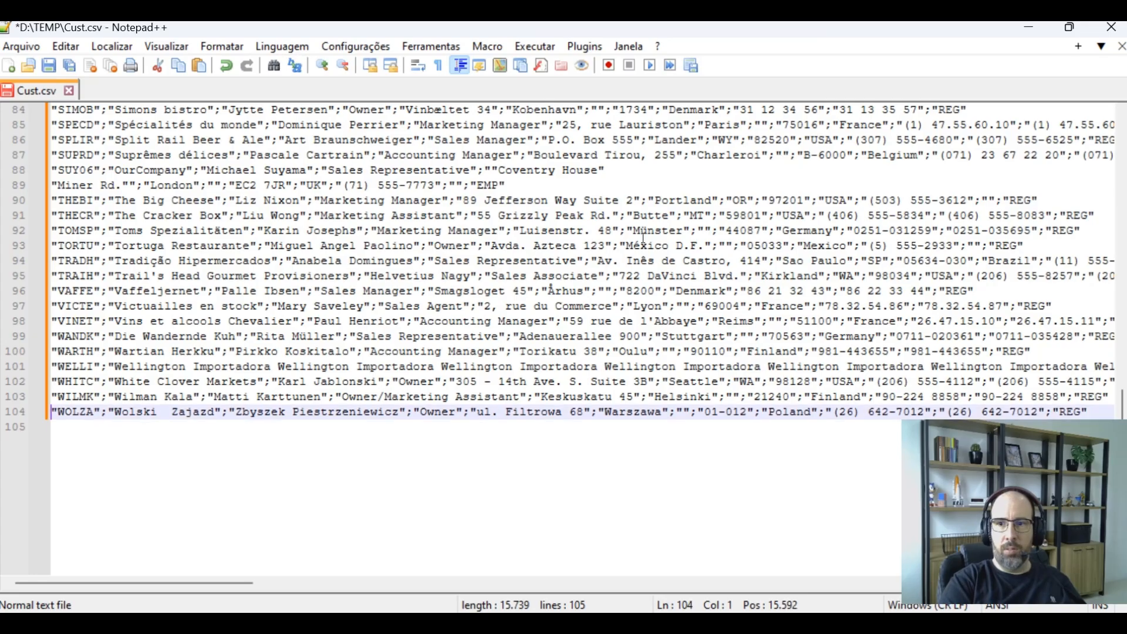
pyautogui.hotkey('ctrl', 'Home')
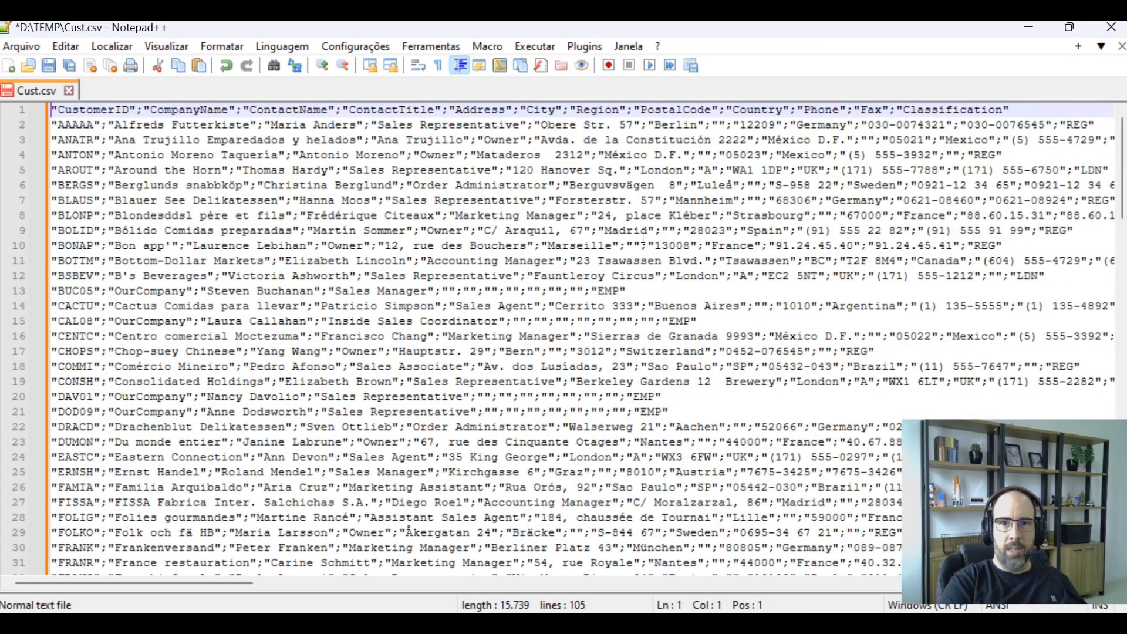
pyautogui.click(524, 202)
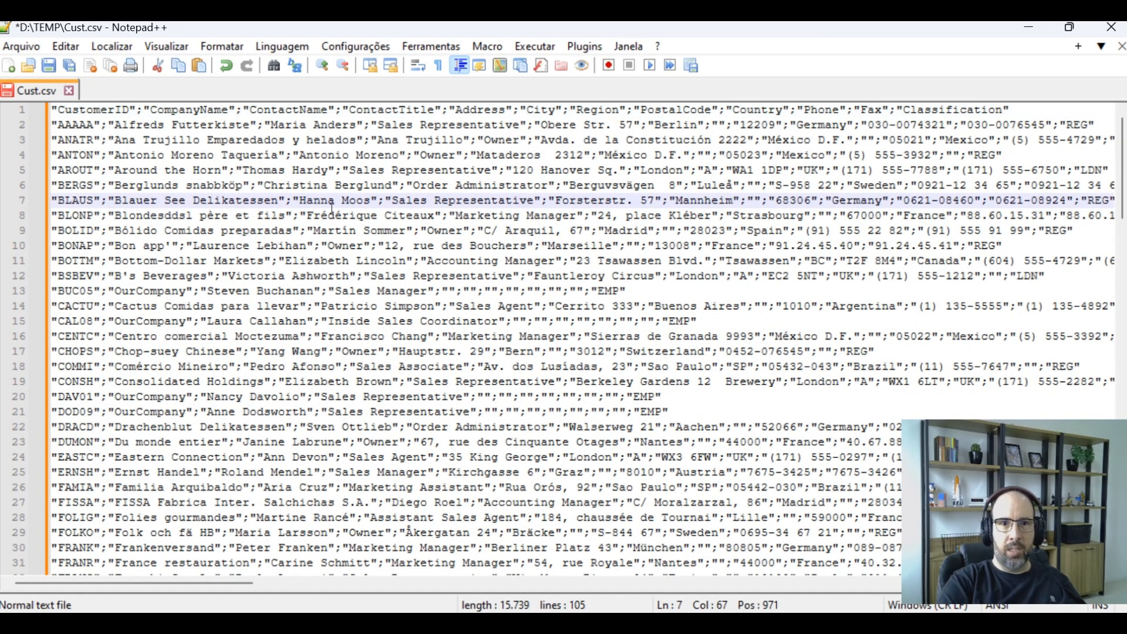
pyautogui.hotkey('ctrl', 's')
pyautogui.click(668, 385)
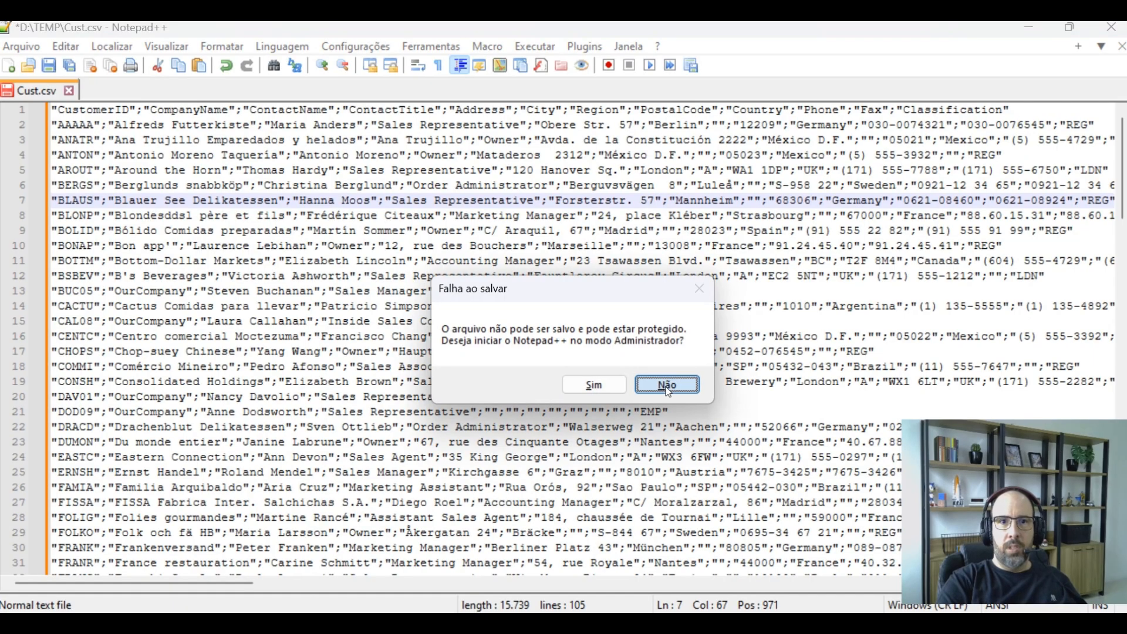
# Save the file as Cust2.csv in the same folder
pyautogui.click(22, 46)
pyautogui.click(73, 203)
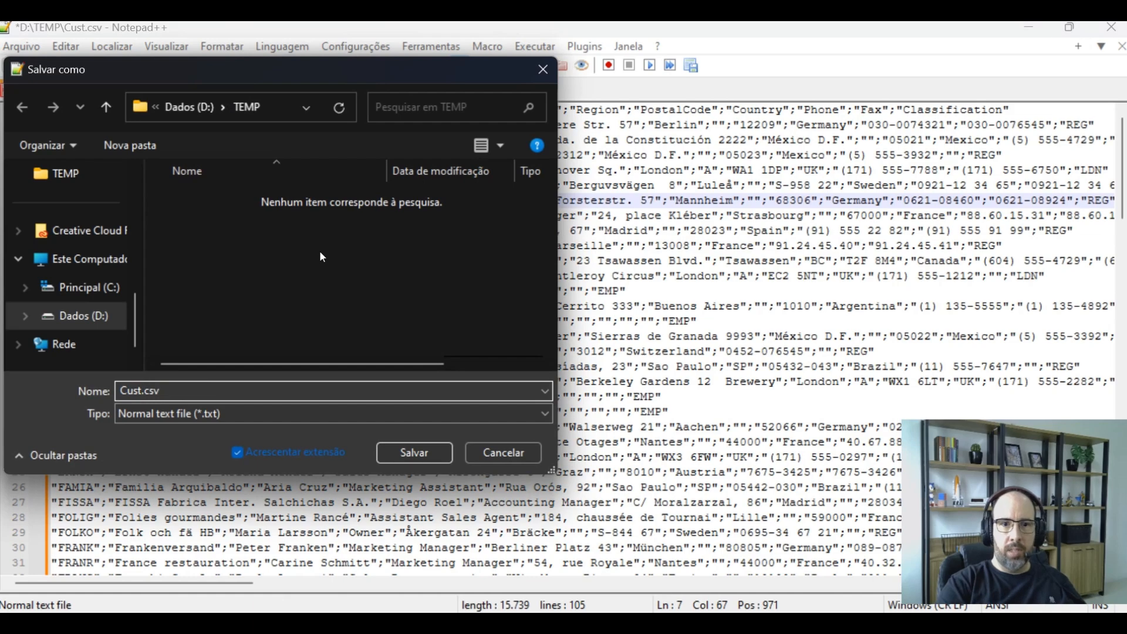
pyautogui.write('2')
pyautogui.press('Return')
# Type a double quote into the BLAUS company name and delete it again
pyautogui.click(196, 200)
pyautogui.write('"')
pyautogui.press('BackSpace')
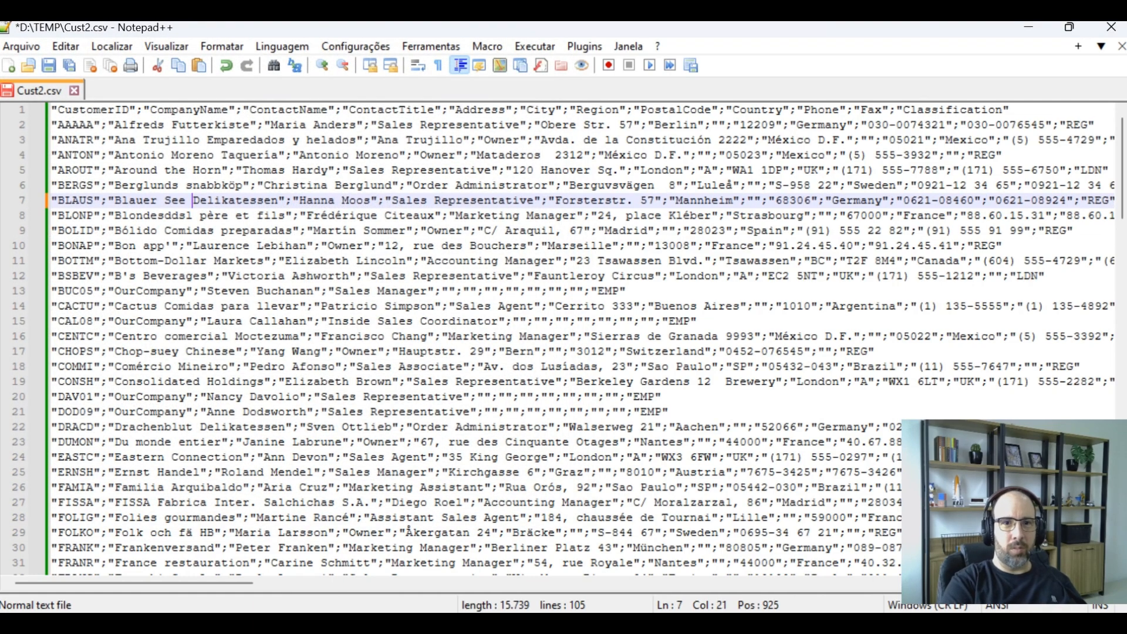
# Return to the presentation slide listing common CSV import errors
pyautogui.moveTo(799, 602)
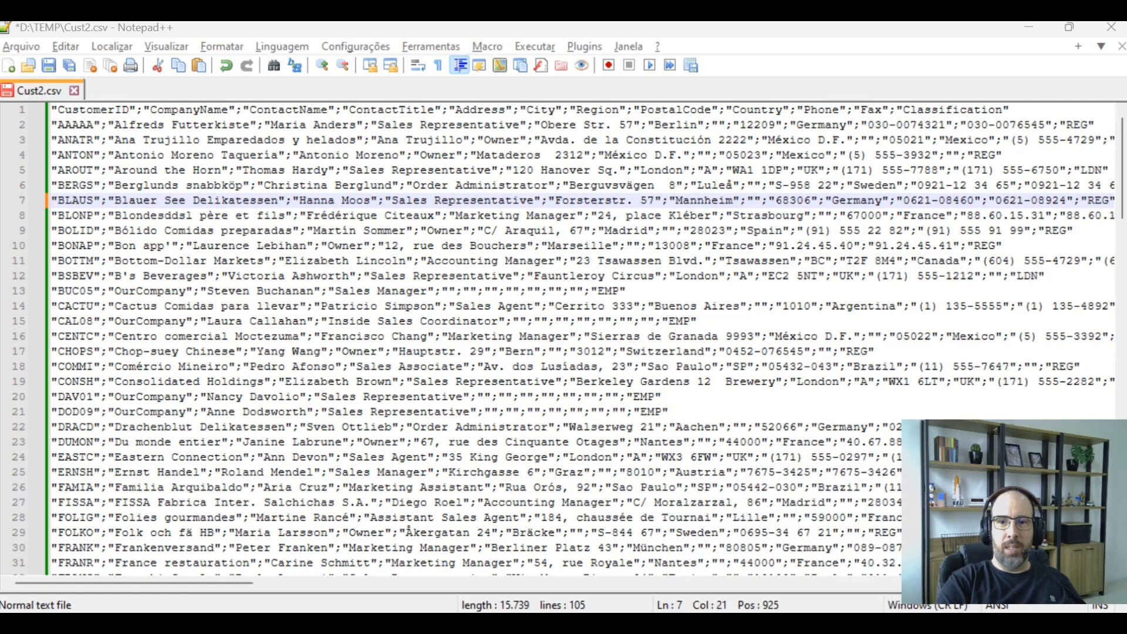
pyautogui.moveTo(598, 576)
pyautogui.click(790, 536)
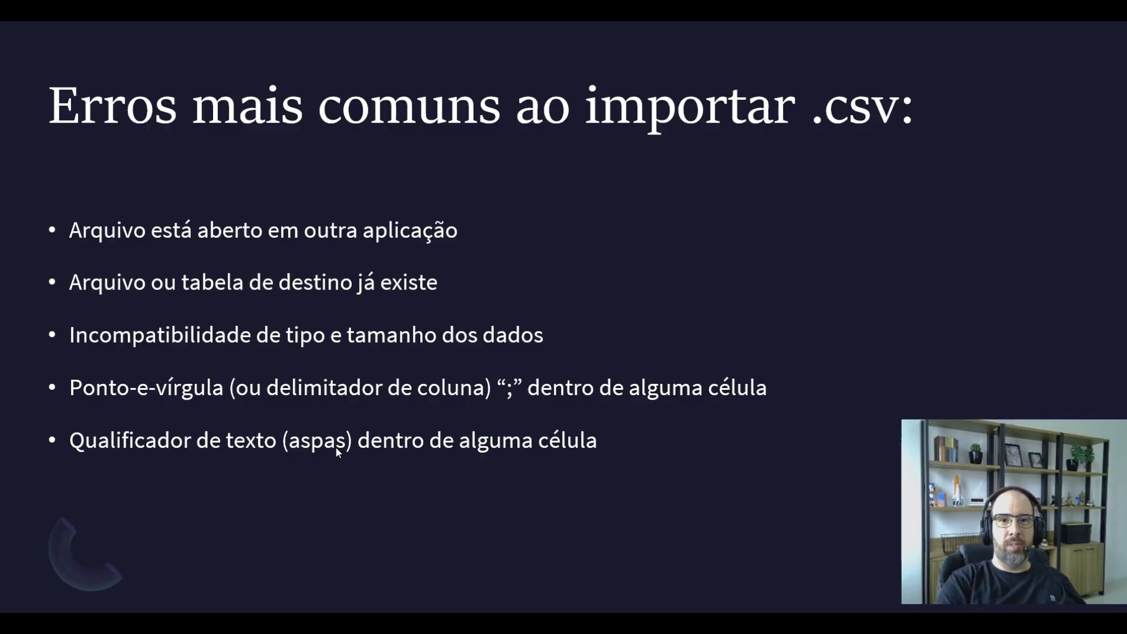
# Insert a double quote into the Blauer See Delikatessen company name and undo it
pyautogui.hotkey('alt', 'Tab')
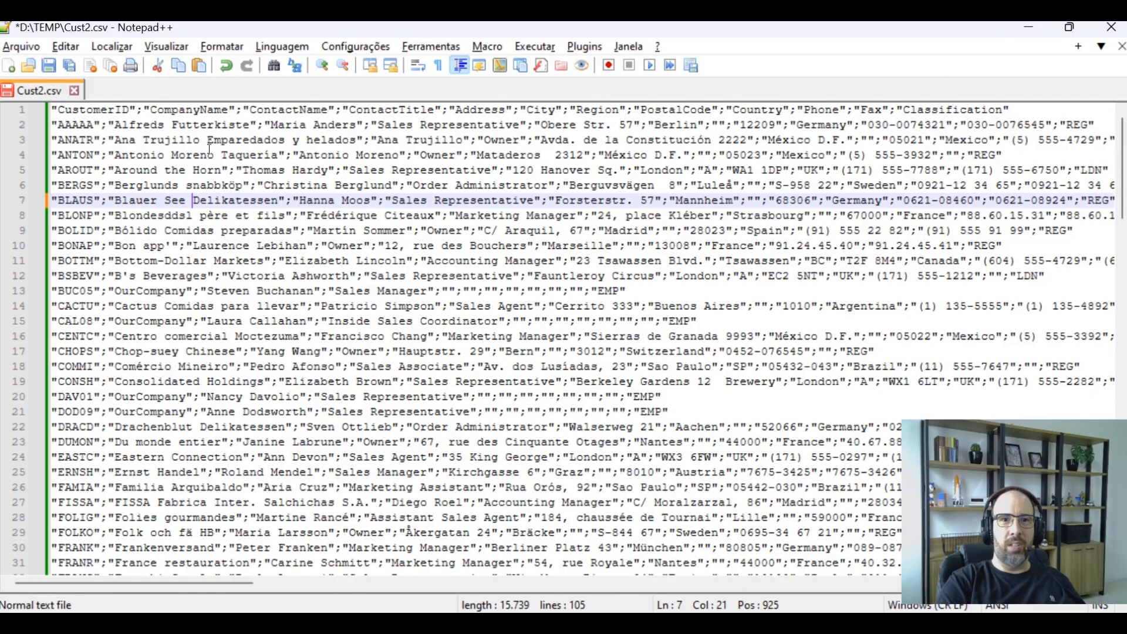
pyautogui.rightClick(427, 95)
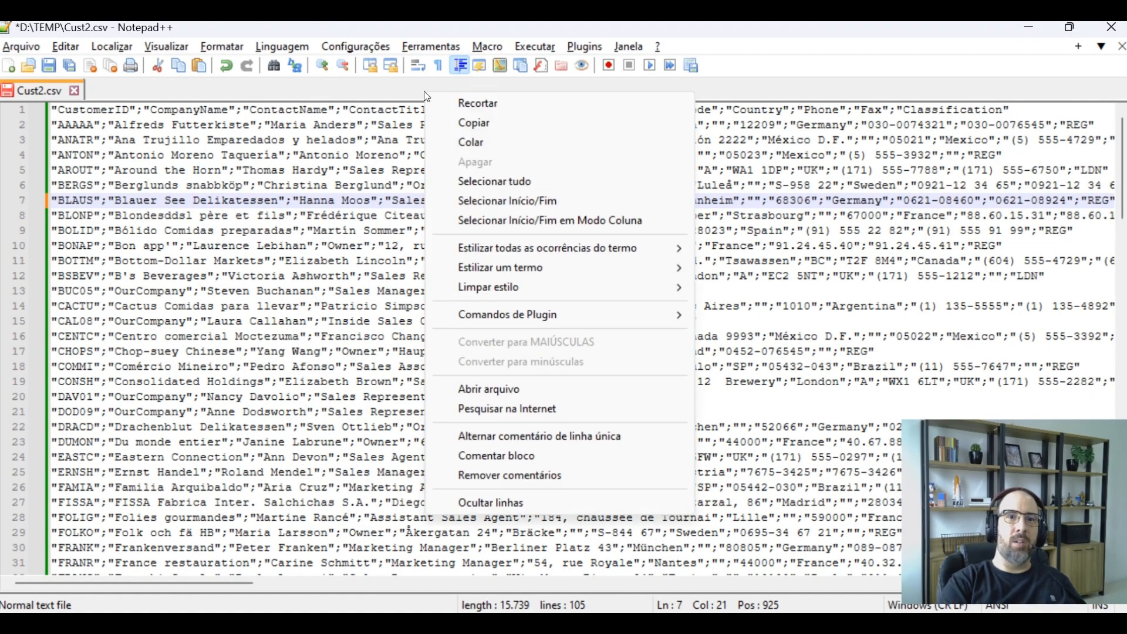
pyautogui.click(197, 218)
pyautogui.click(194, 205)
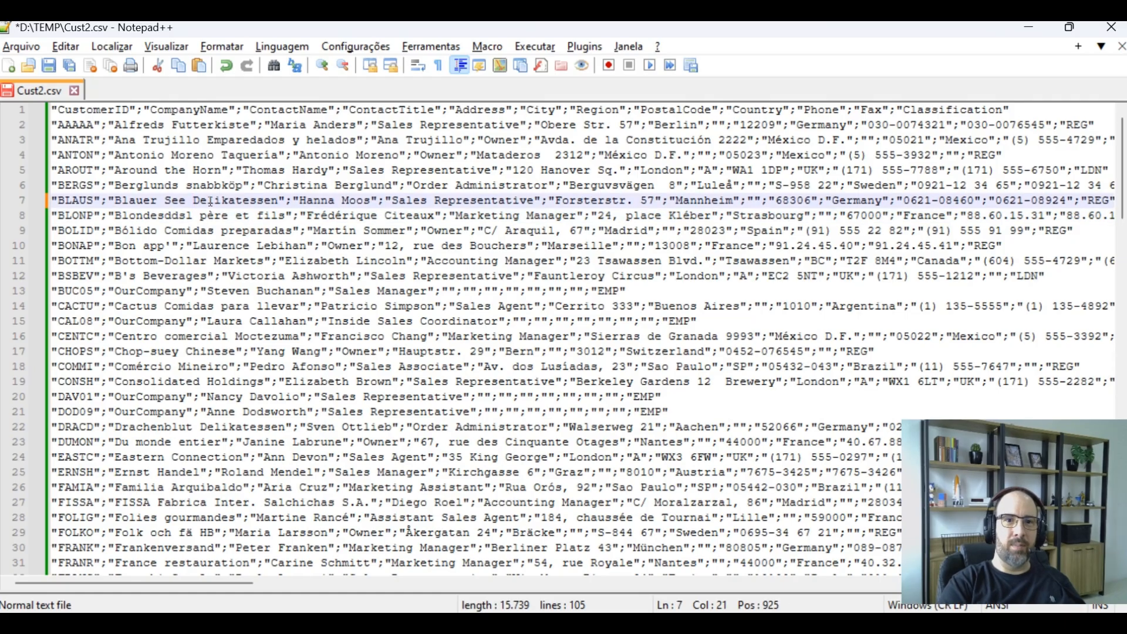
pyautogui.write('"')
pyautogui.hotkey('ctrl', 'z')
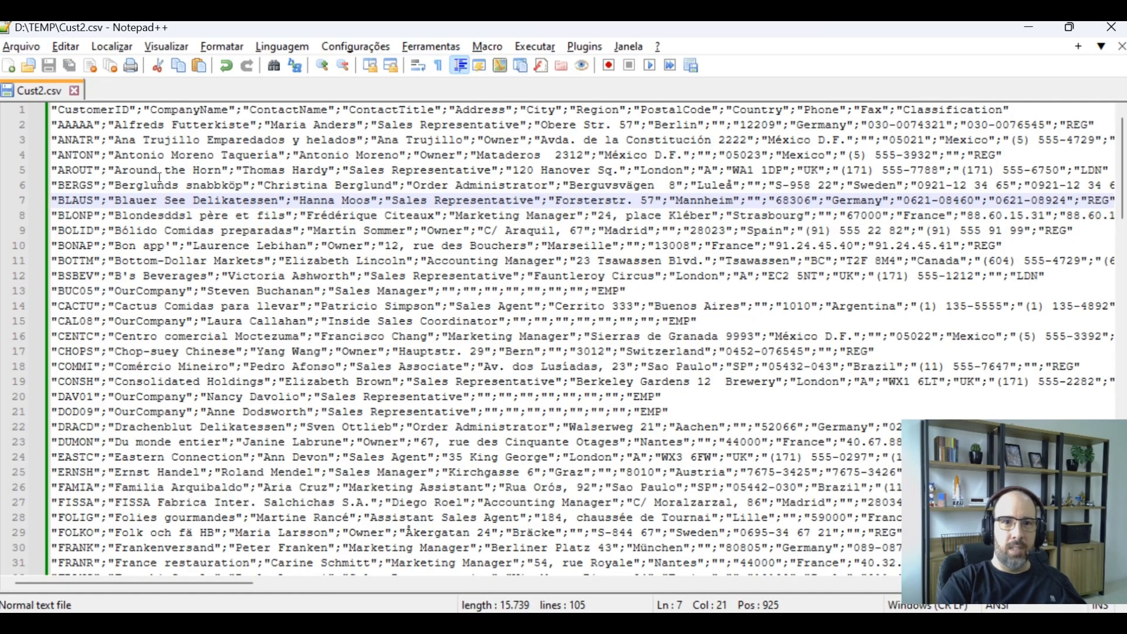
# Open the recent file Cust.csv from D:\TEMP
pyautogui.click(21, 46)
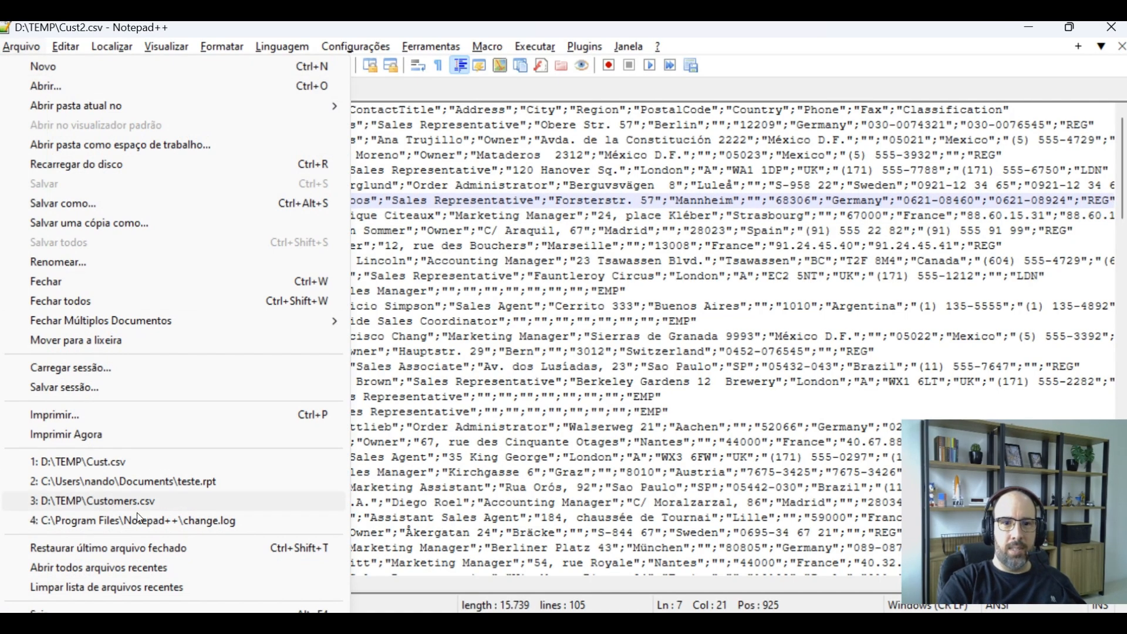
pyautogui.click(130, 468)
pyautogui.click(364, 306)
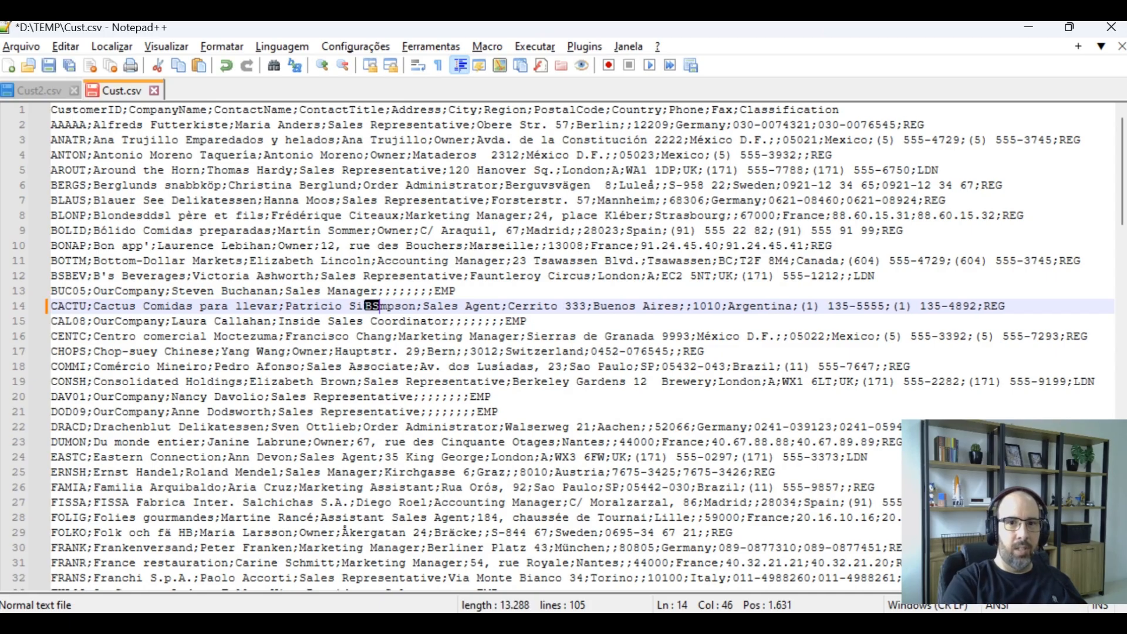
# Find the first double quote, in KIN07's address, delete it and join the split address line
pyautogui.click(356, 171)
pyautogui.hotkey('ctrl', 'f')
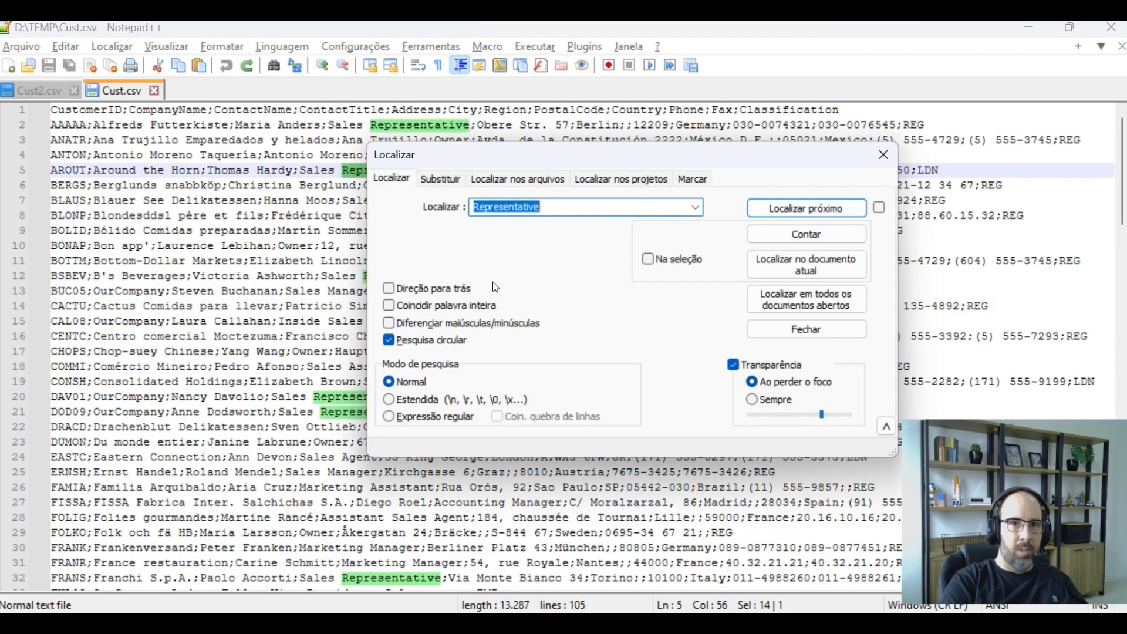
pyautogui.write('"')
pyautogui.press('Return')
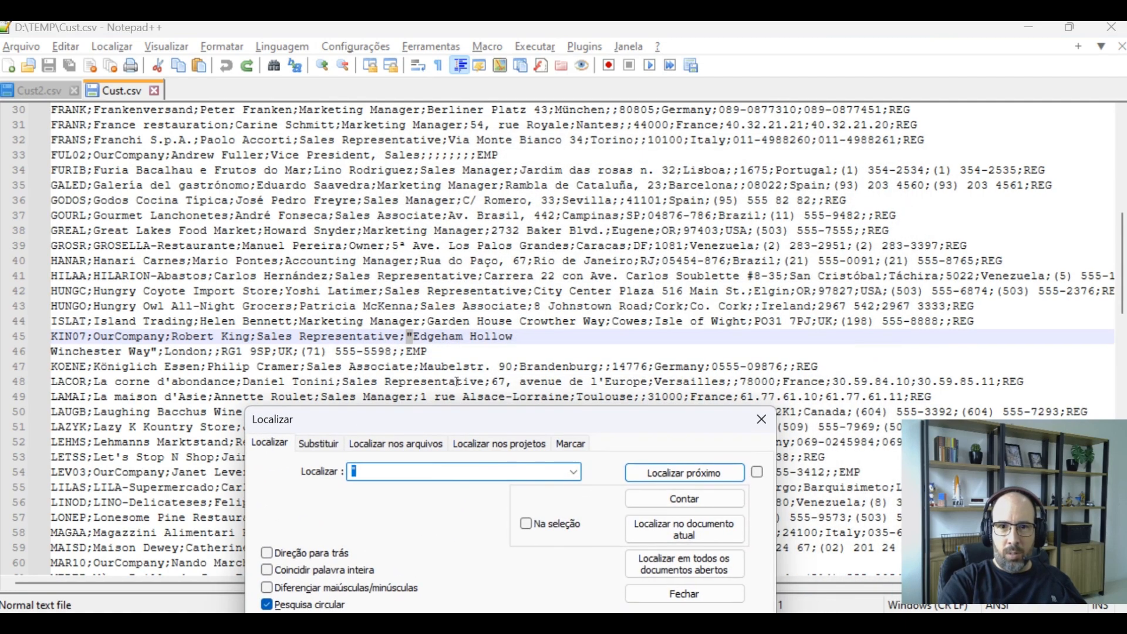
pyautogui.click(761, 419)
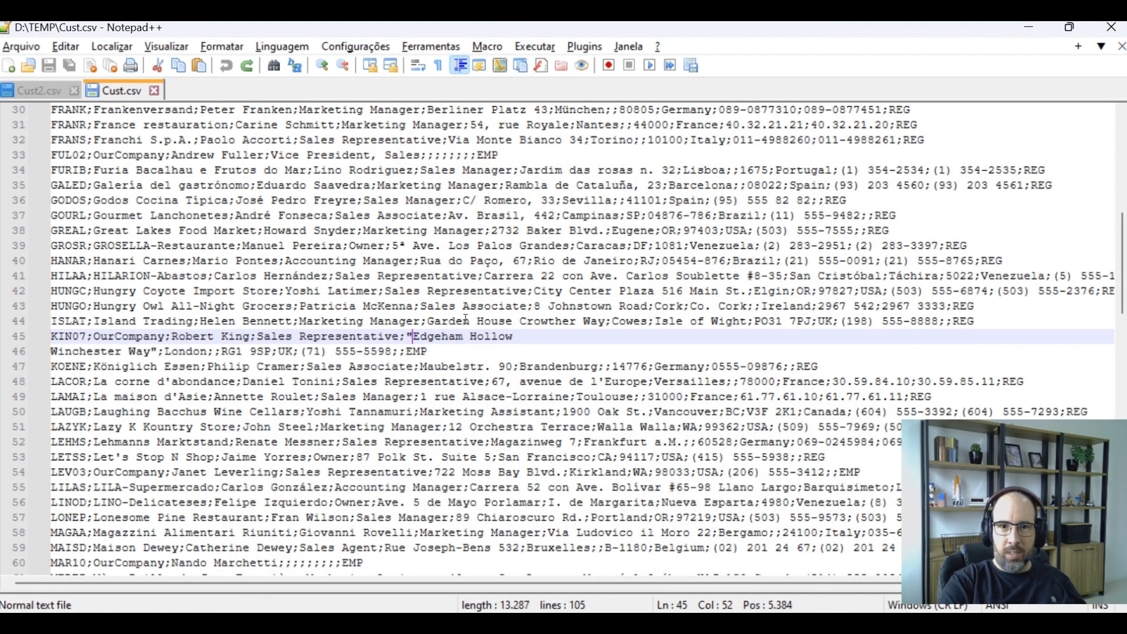
pyautogui.press('BackSpace')
pyautogui.doubleClick(430, 336)
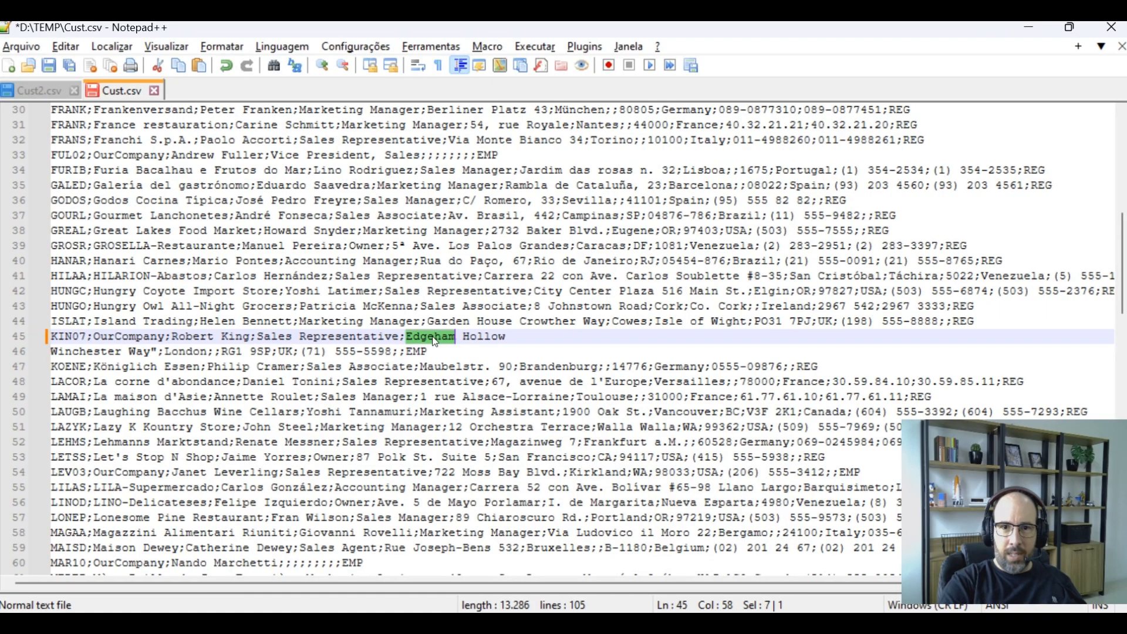
pyautogui.click(464, 277)
pyautogui.click(406, 336)
pyautogui.press('Up')
pyautogui.press('Down')
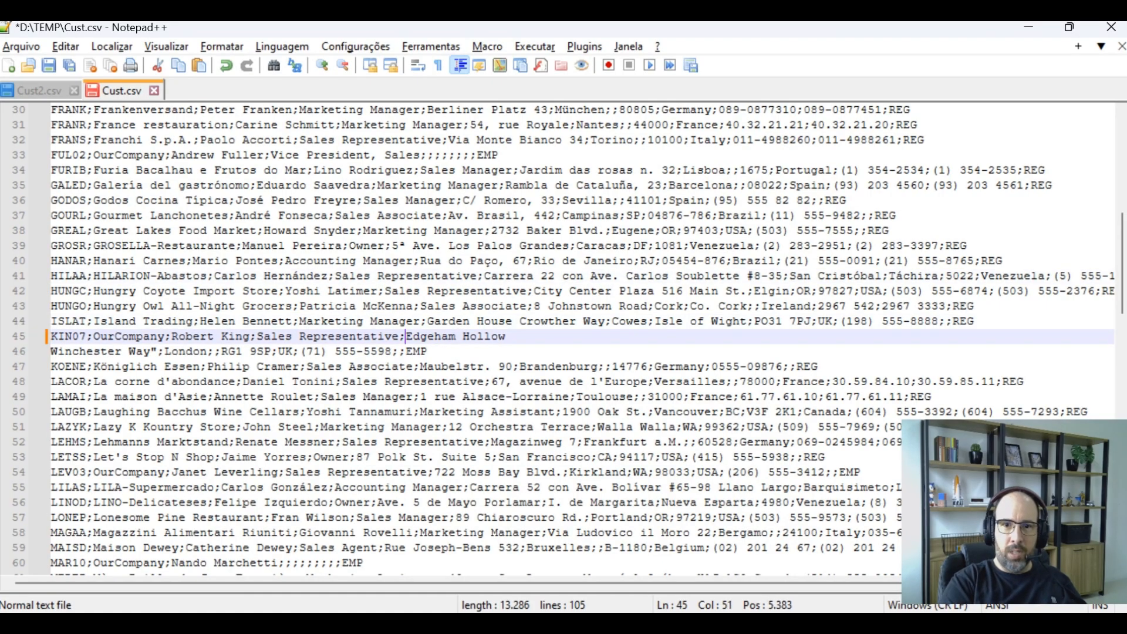
pyautogui.press('End')
pyautogui.press('Delete')
# Delete the closing double quote after Winchester Way in the KIN07 row
pyautogui.press('Right')
pyautogui.press('Right')
pyautogui.press('Right')
pyautogui.press('Right')
pyautogui.press('Right')
pyautogui.press('Right')
pyautogui.press('Right')
pyautogui.press('Right')
pyautogui.press('Right')
pyautogui.press('Right')
pyautogui.press('Right')
pyautogui.press('Right')
pyautogui.press('Right')
pyautogui.press('Right')
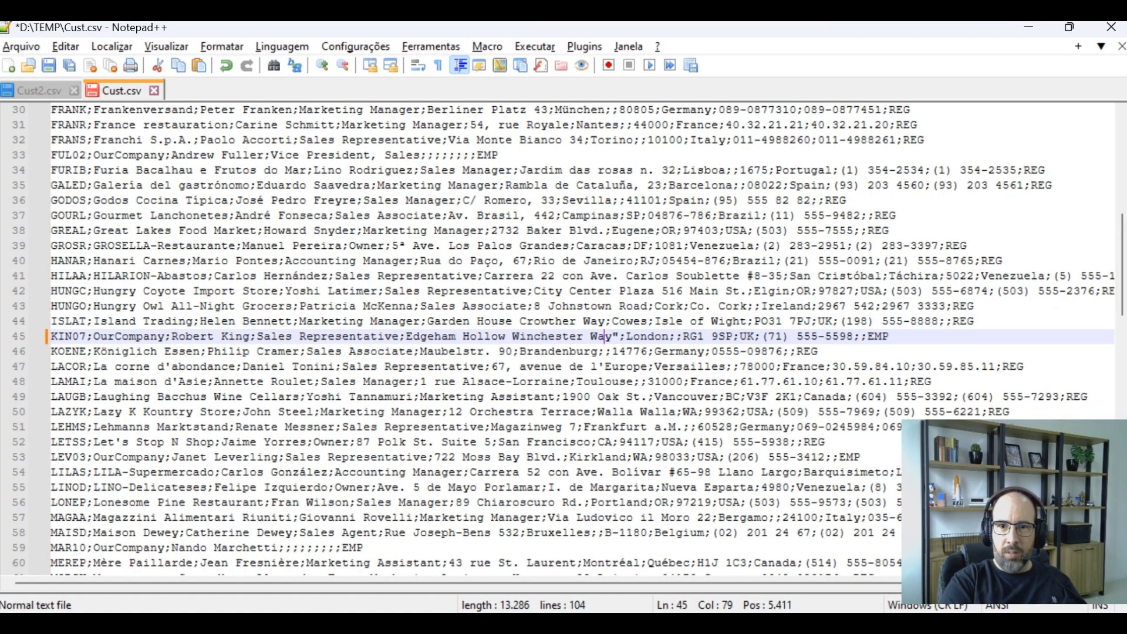
pyautogui.press('Delete')
pyautogui.press('F3')
pyautogui.press('F3')
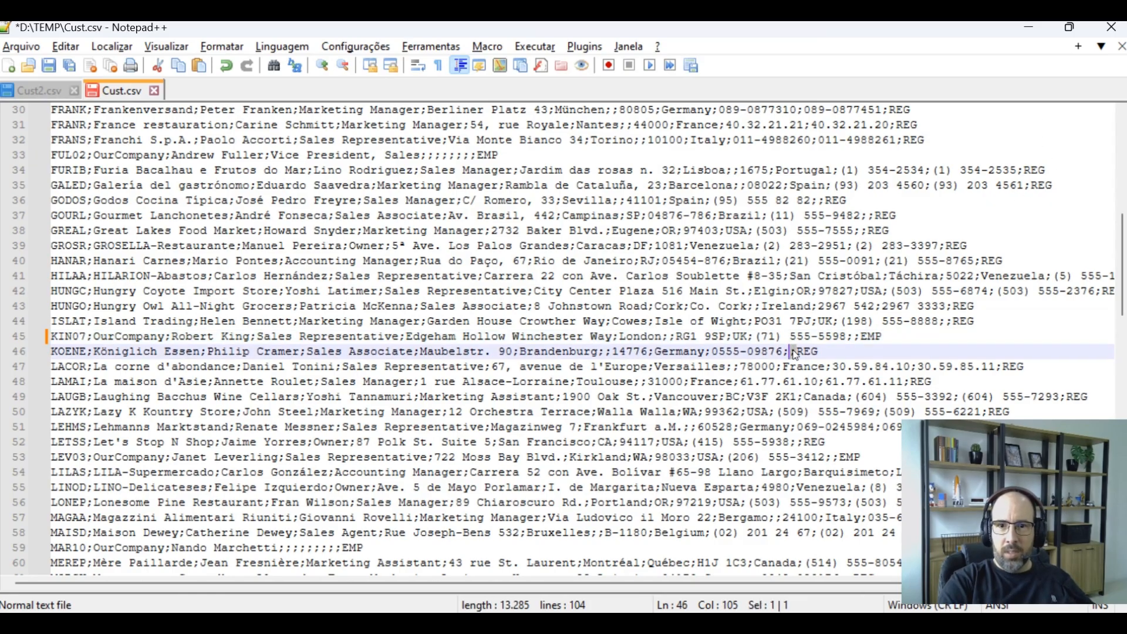
pyautogui.press('Right')
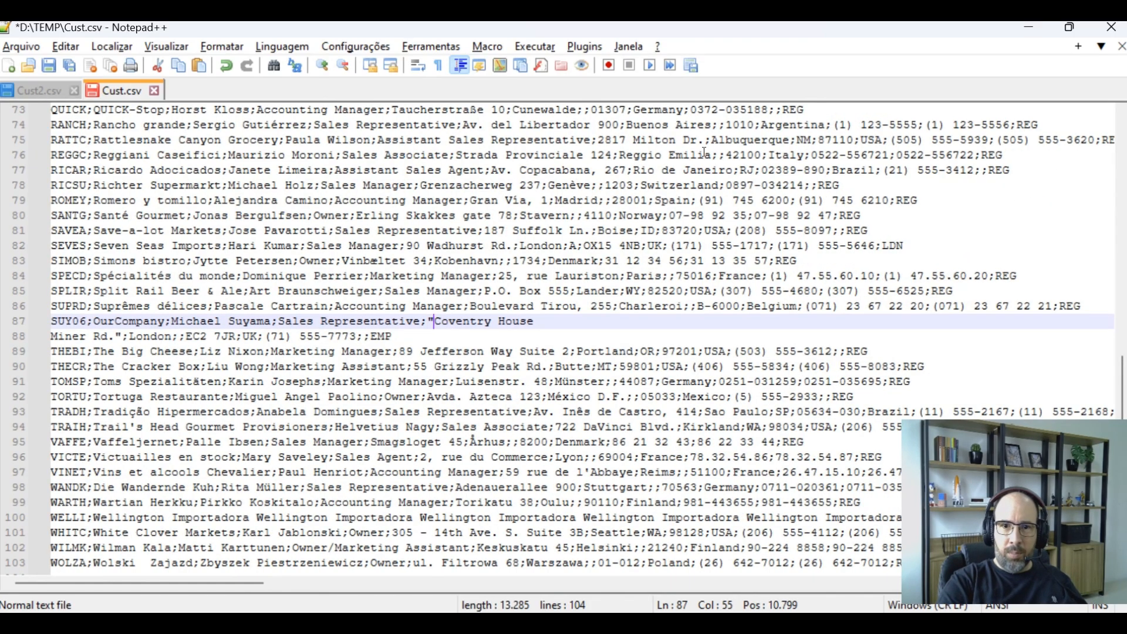
pyautogui.press('BackSpace')
pyautogui.press('End')
pyautogui.press('Delete')
pyautogui.press('Right')
pyautogui.press('Right')
pyautogui.press('Right')
pyautogui.press('Right')
pyautogui.press('Right')
pyautogui.press('Right')
pyautogui.press('Right')
pyautogui.press('Right')
pyautogui.press('Right')
pyautogui.press('Right')
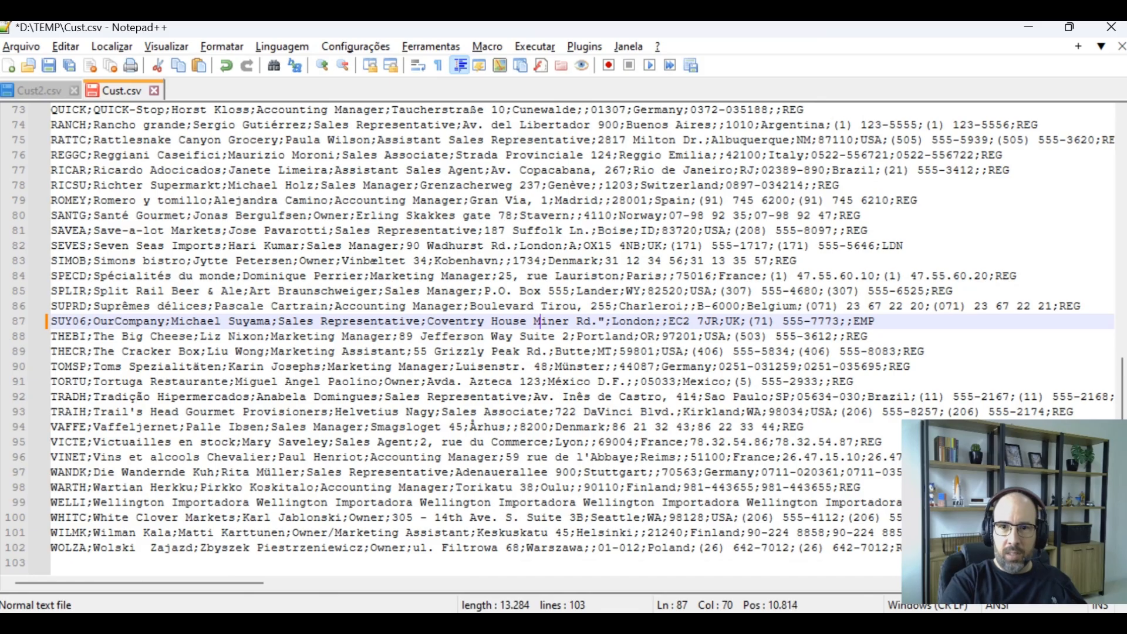
pyautogui.press('BackSpace')
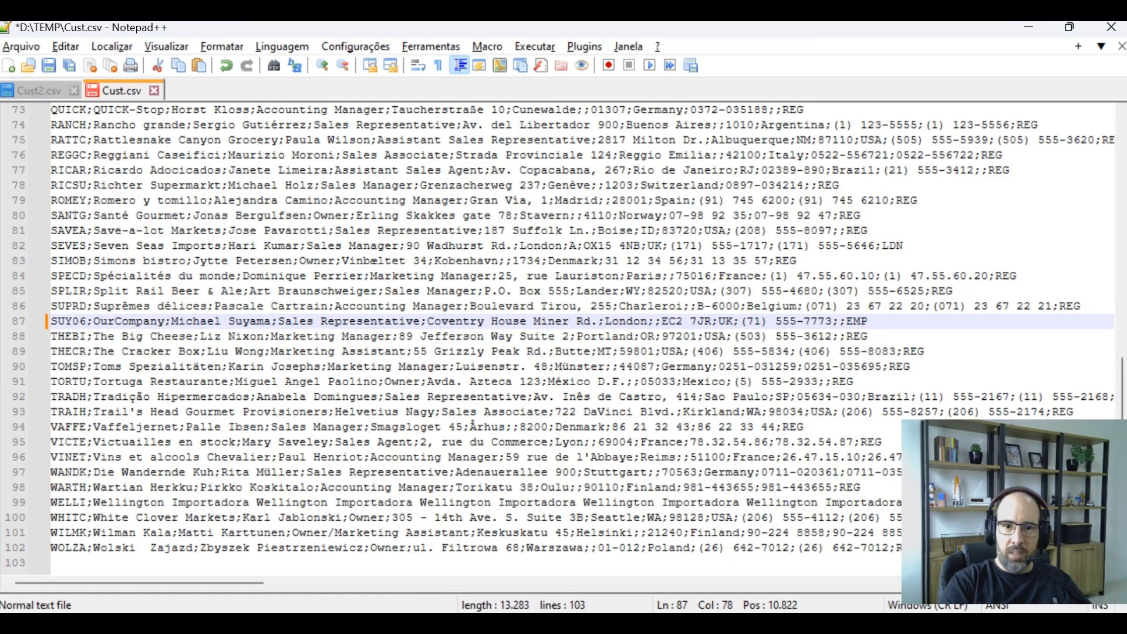
# Try to save Cust.csv, declining to restart the editor as administrator
pyautogui.click(633, 428)
pyautogui.press('Down')
pyautogui.press('Down')
pyautogui.press('Down')
pyautogui.press('End')
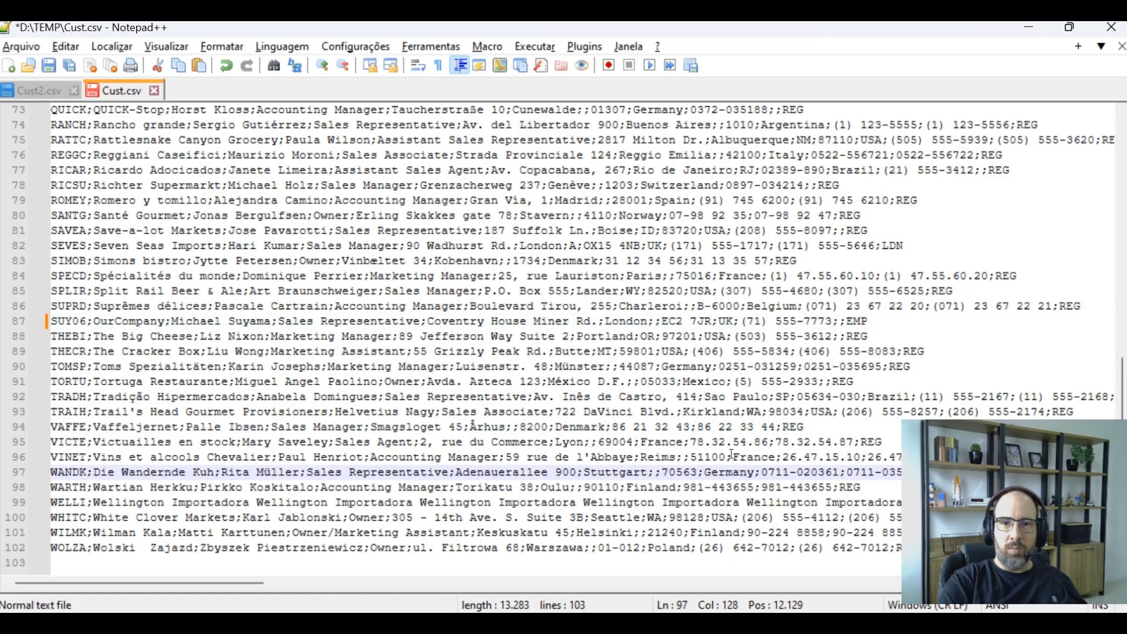
pyautogui.hotkey('ctrl', 'a')
pyautogui.click(307, 277)
pyautogui.hotkey('ctrl', 's')
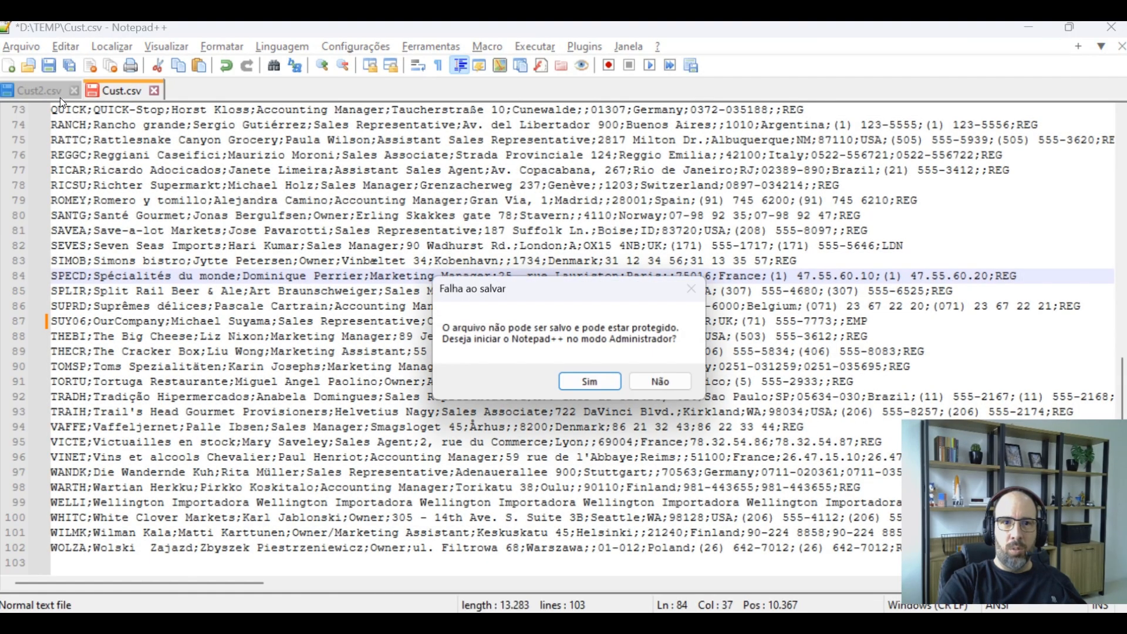
pyautogui.click(681, 386)
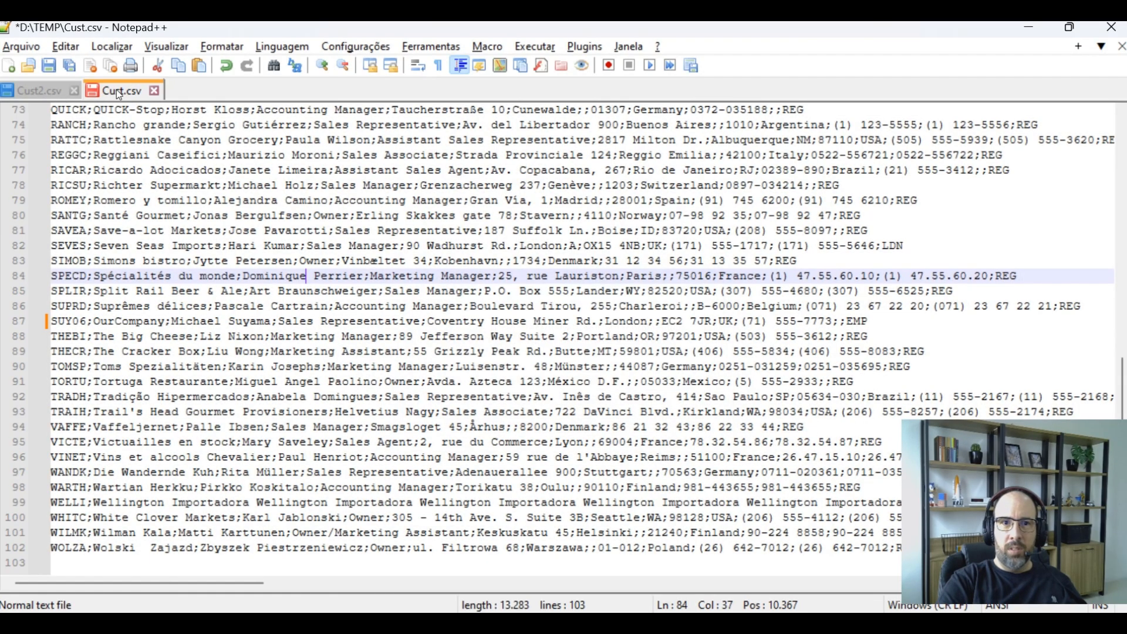
# Replace the contents of Cust2.csv with the corrected text from Cust.csv
pyautogui.click(39, 89)
pyautogui.hotkey('ctrl', 'a')
pyautogui.hotkey('ctrl', 'v')
pyautogui.hotkey('ctrl', 'Home')
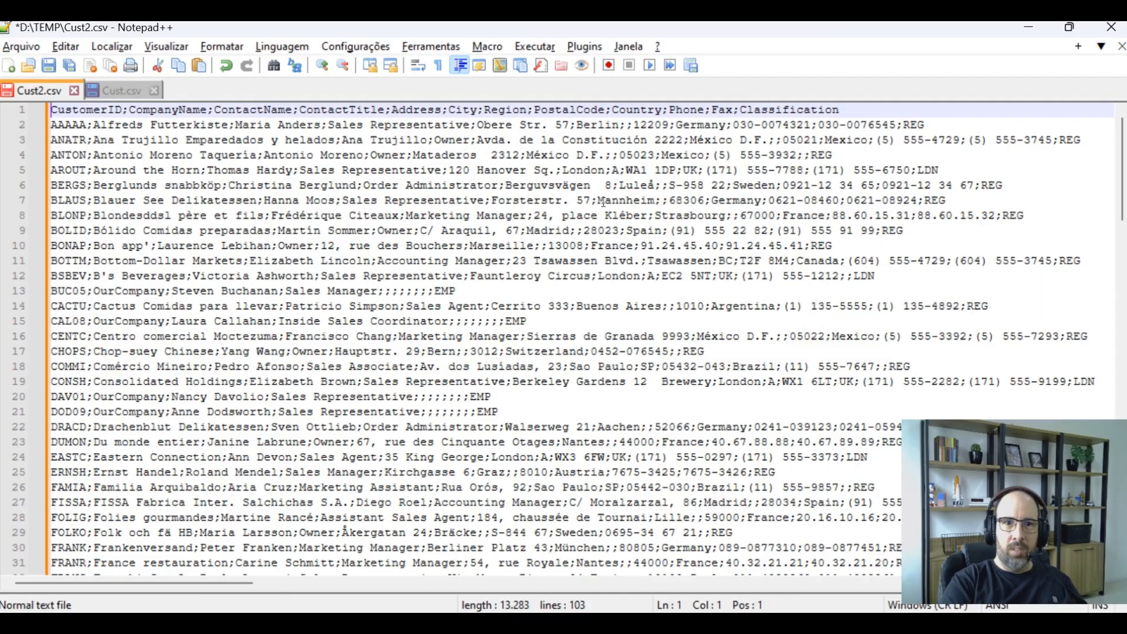
# Replay the recorded quoting macro over every line of Cust2.csv and save the file
pyautogui.hotkey('ctrl', 'shift', 'p')
pyautogui.hotkey('ctrl', 'shift', 'p')
pyautogui.hotkey('ctrl', 'shift', 'p')
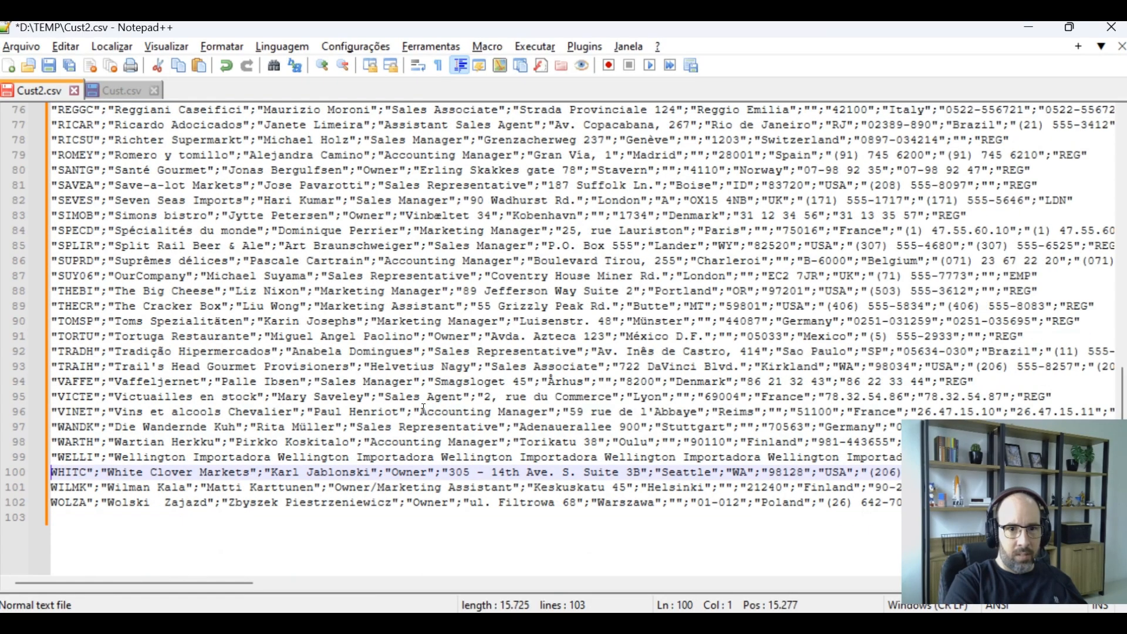
pyautogui.hotkey('ctrl', 'shift', 'p')
pyautogui.hotkey('ctrl', 'shift', 'p')
pyautogui.hotkey('ctrl', 'shift', 'p')
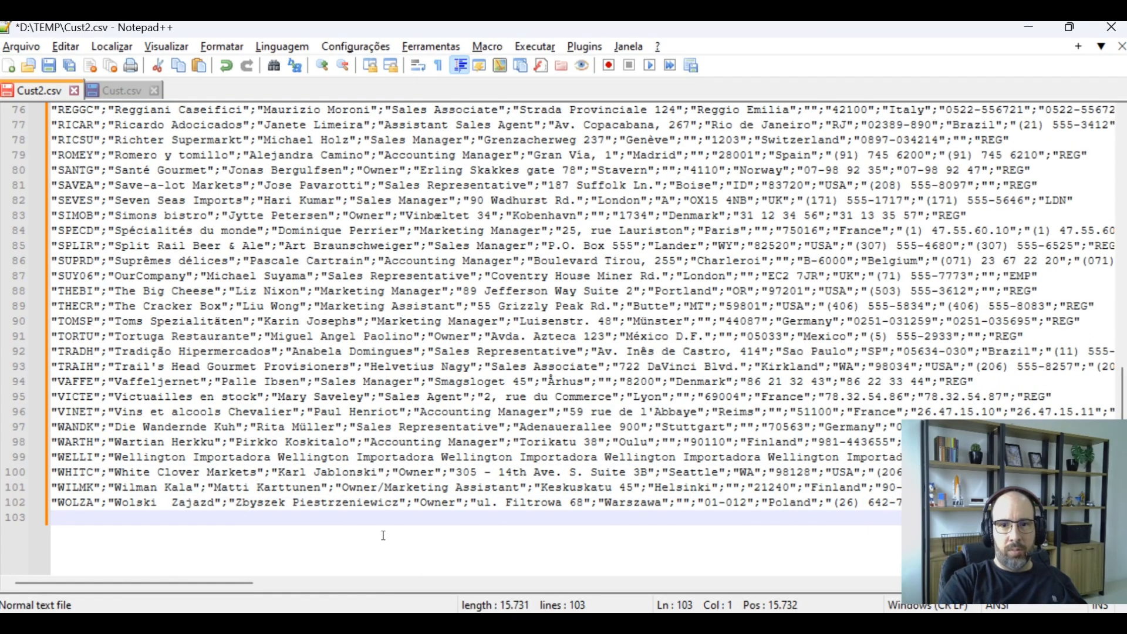
pyautogui.hotkey('ctrl', 's')
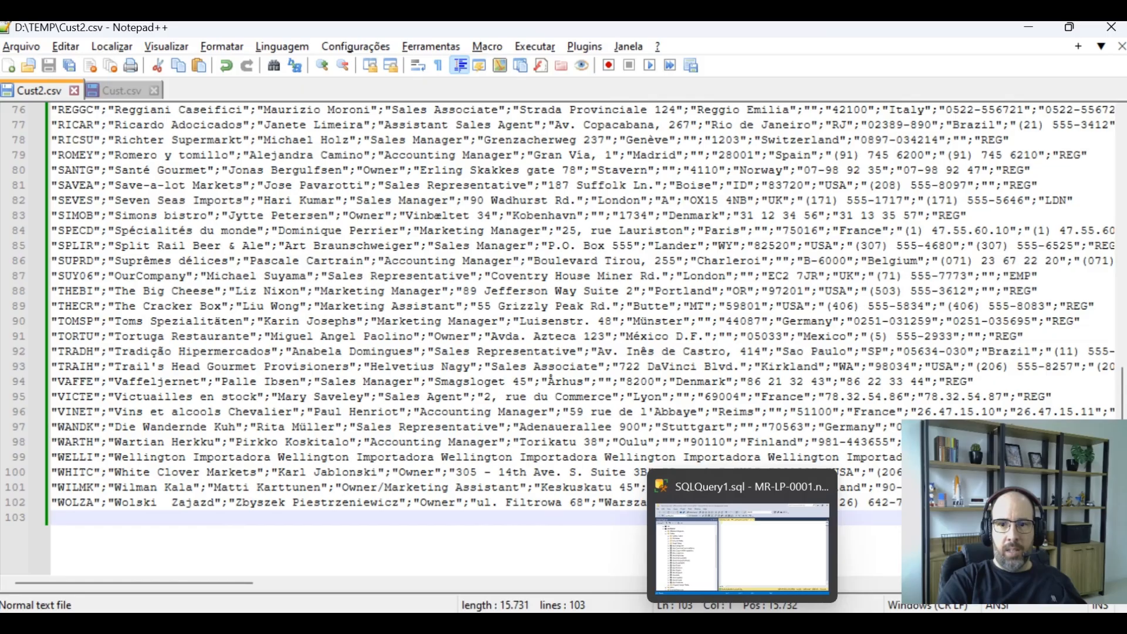
# Switch to SQL Server Management Studio and start the Import Data wizard for the northwind database
pyautogui.click(742, 624)
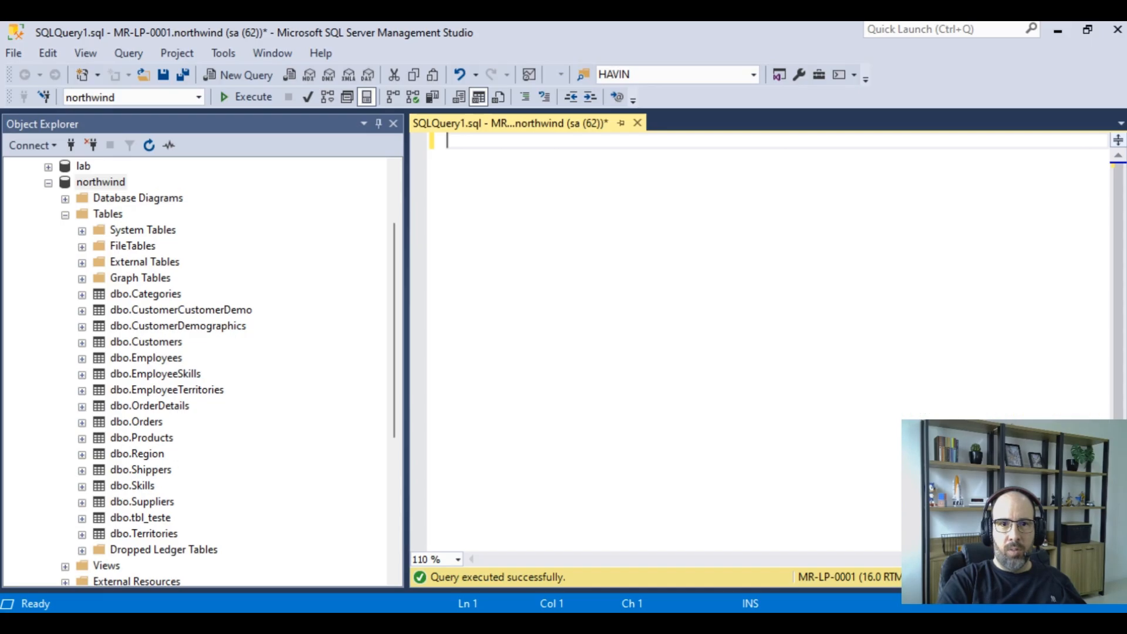
pyautogui.rightClick(103, 185)
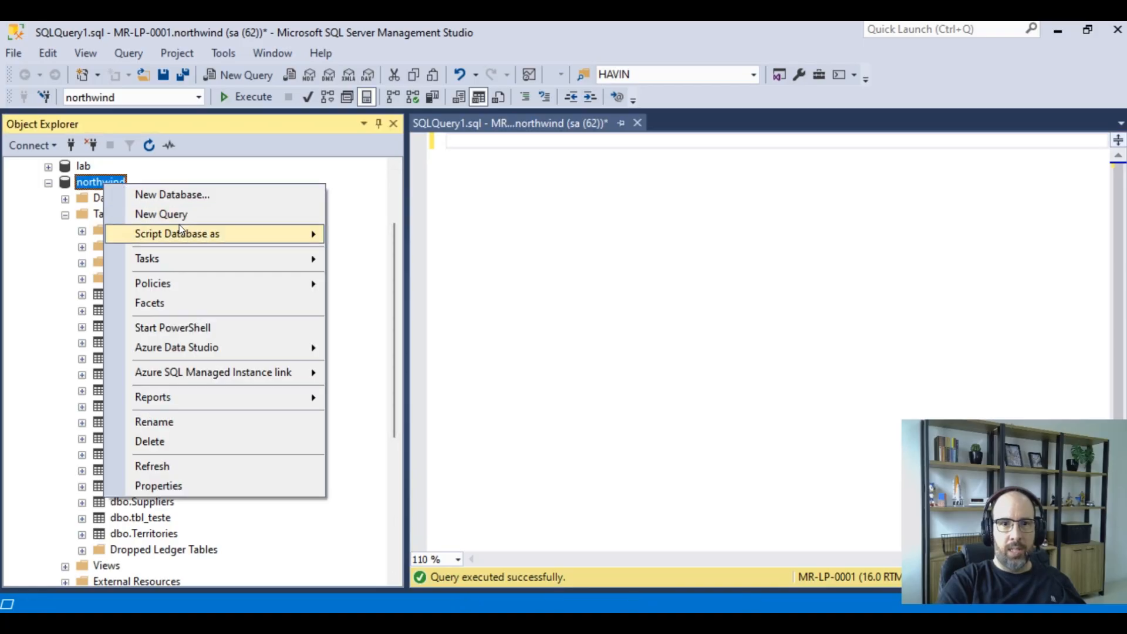
pyautogui.moveTo(183, 261)
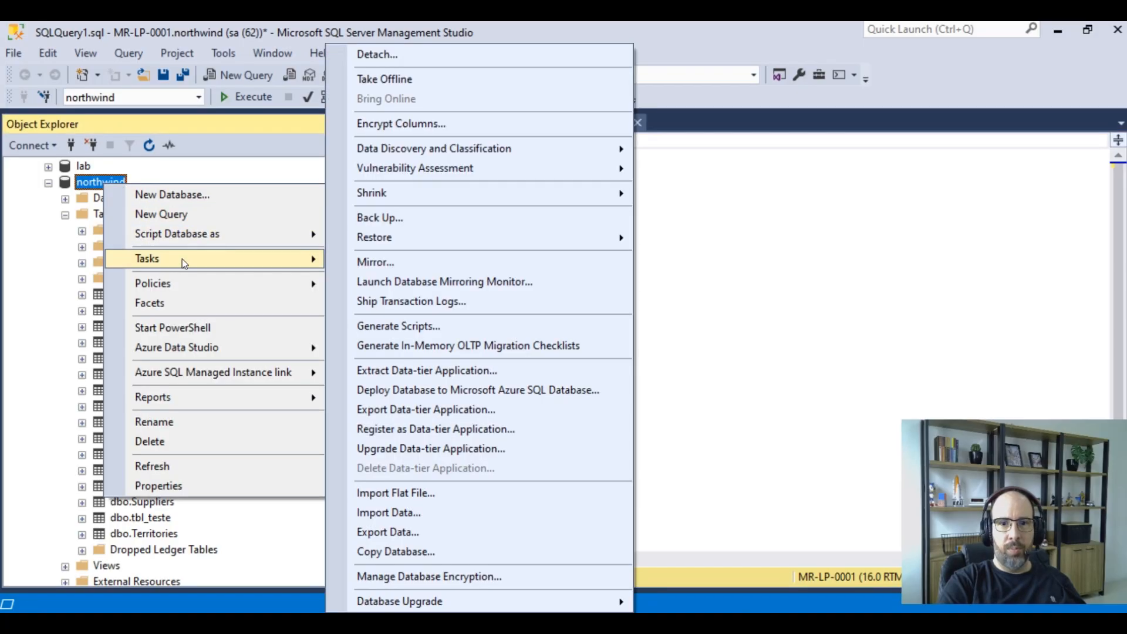
pyautogui.click(457, 512)
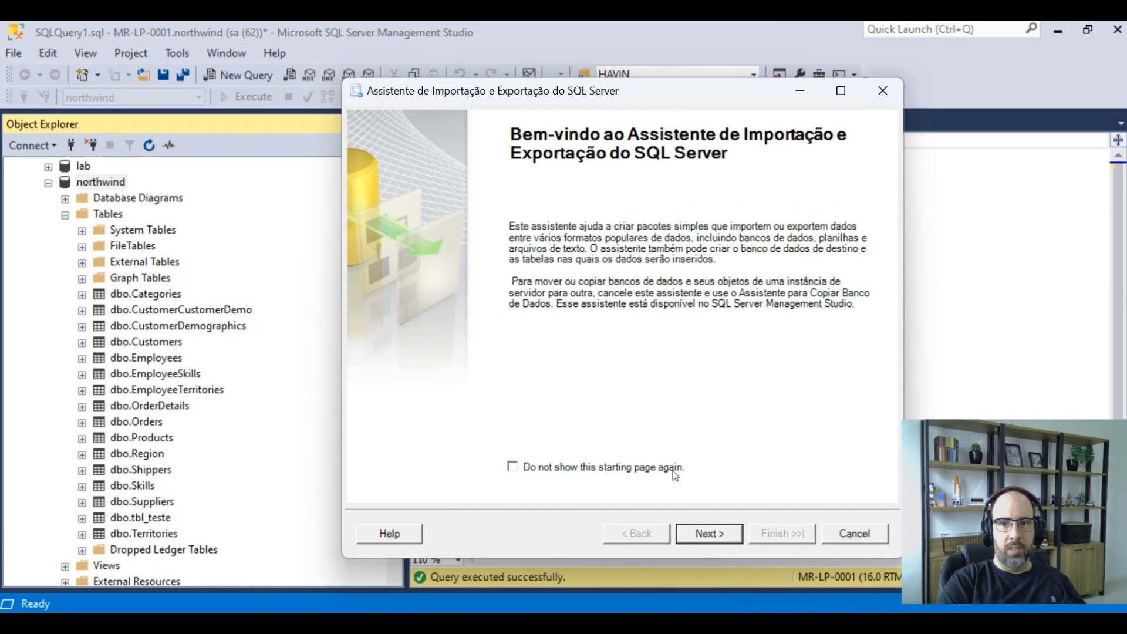
pyautogui.click(710, 533)
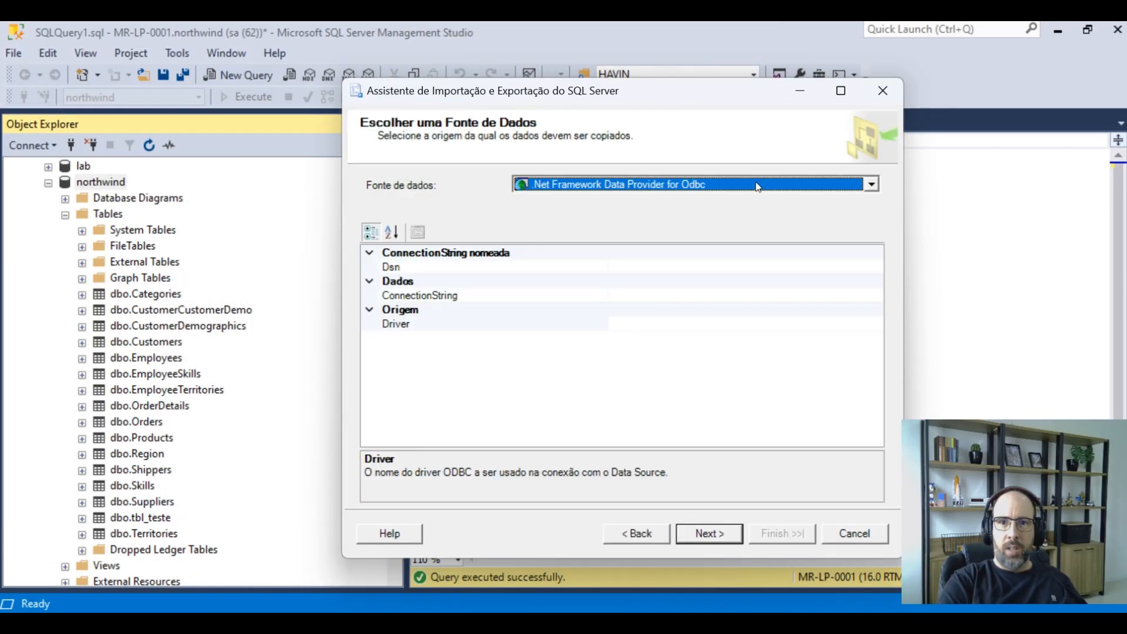
# Choose Flat File Source as the data source and open Cust2.csv from D:\TEMP with the CSV file filter
pyautogui.click(722, 187)
pyautogui.click(582, 268)
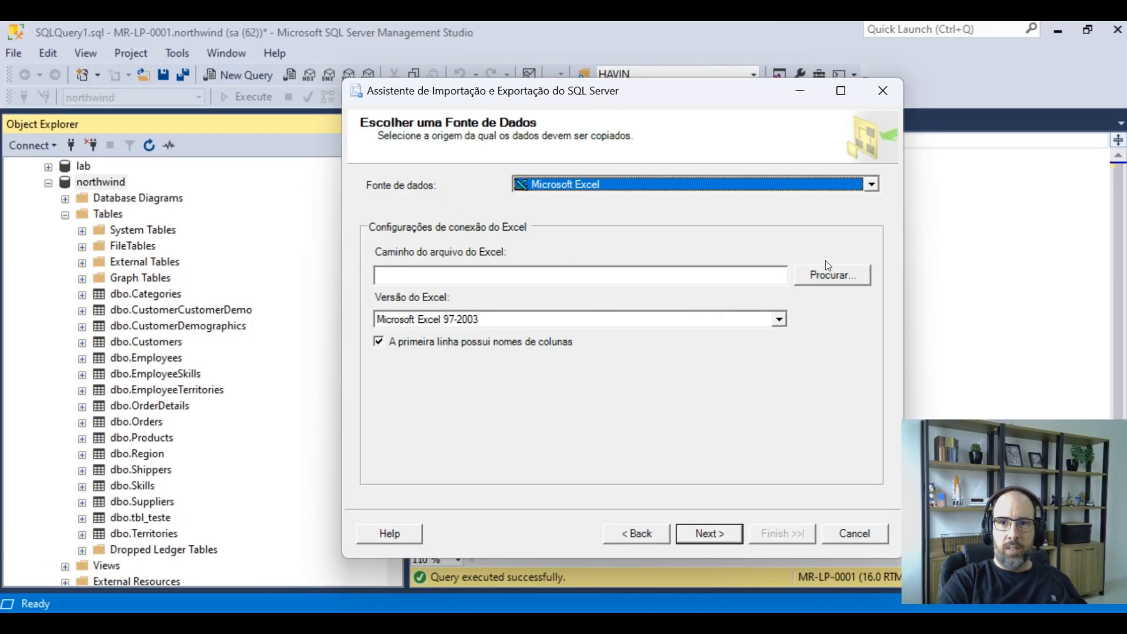
pyautogui.click(762, 187)
pyautogui.click(762, 187)
pyautogui.click(644, 183)
pyautogui.scroll(2, 576, 256)
pyautogui.click(577, 238)
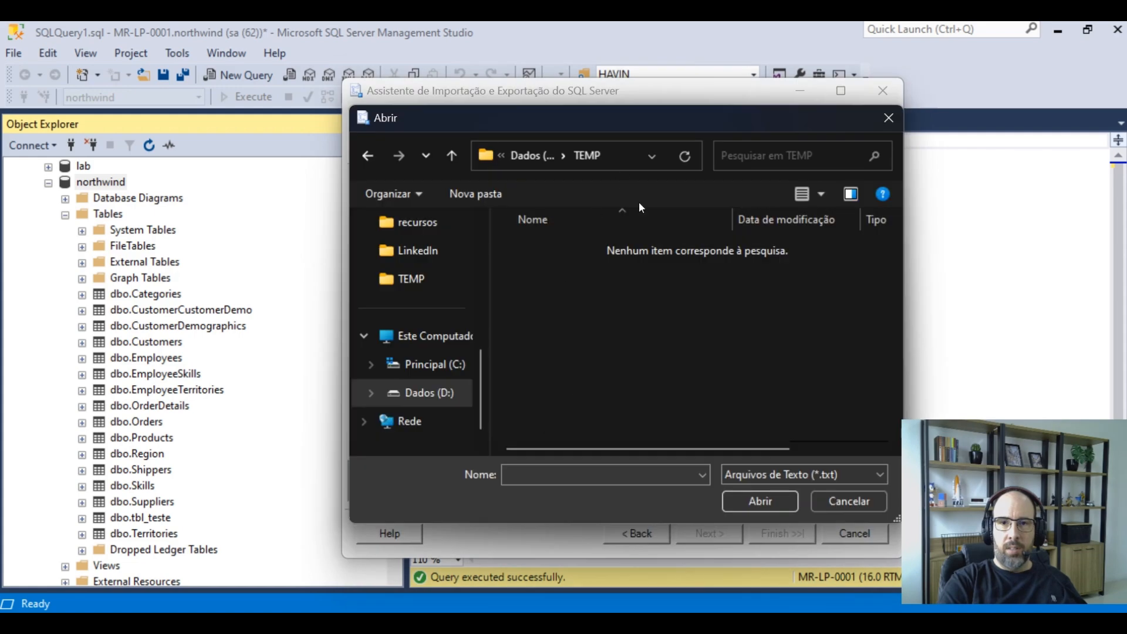
pyautogui.click(822, 482)
pyautogui.click(783, 507)
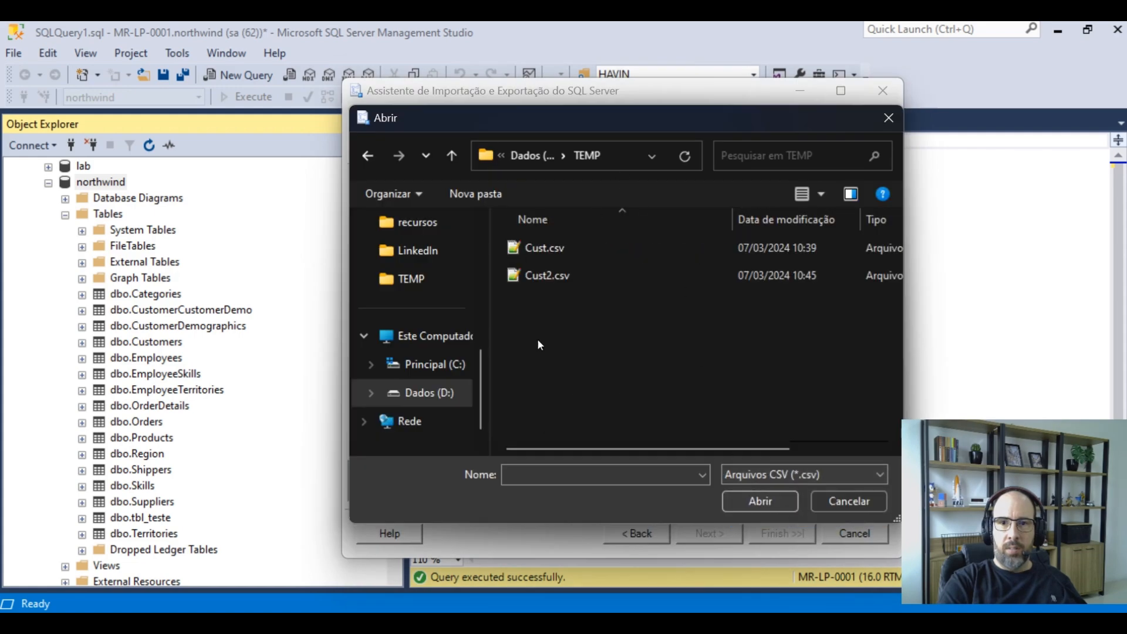
pyautogui.click(556, 276)
pyautogui.doubleClick(556, 275)
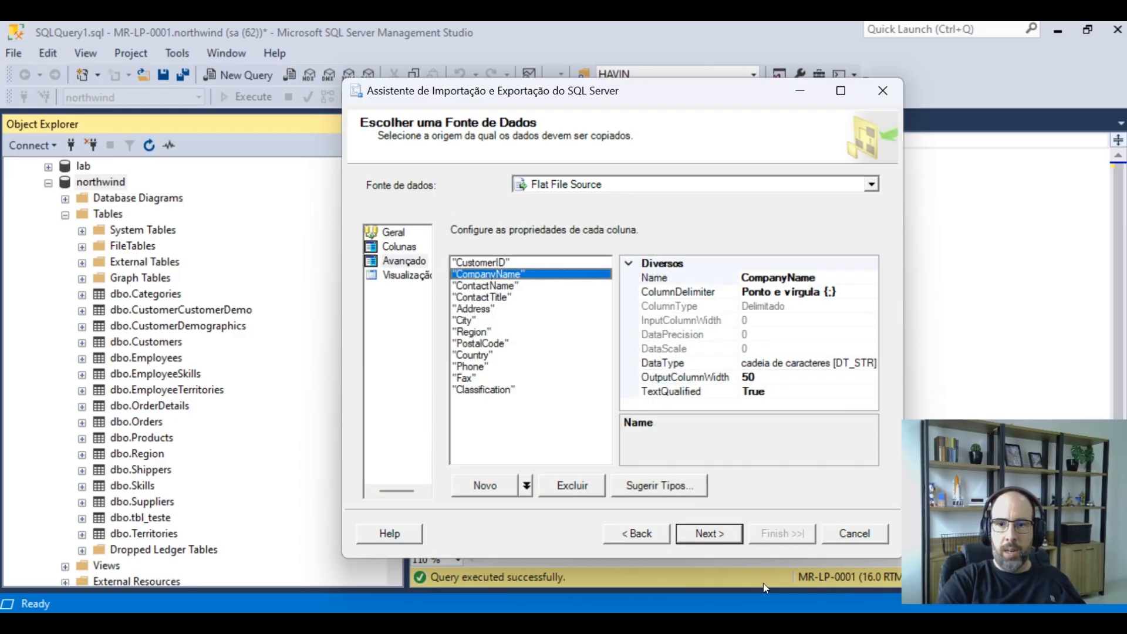
# Change the CompanyName column's OutputColumnWidth to 1000 and back to 50
pyautogui.click(754, 378)
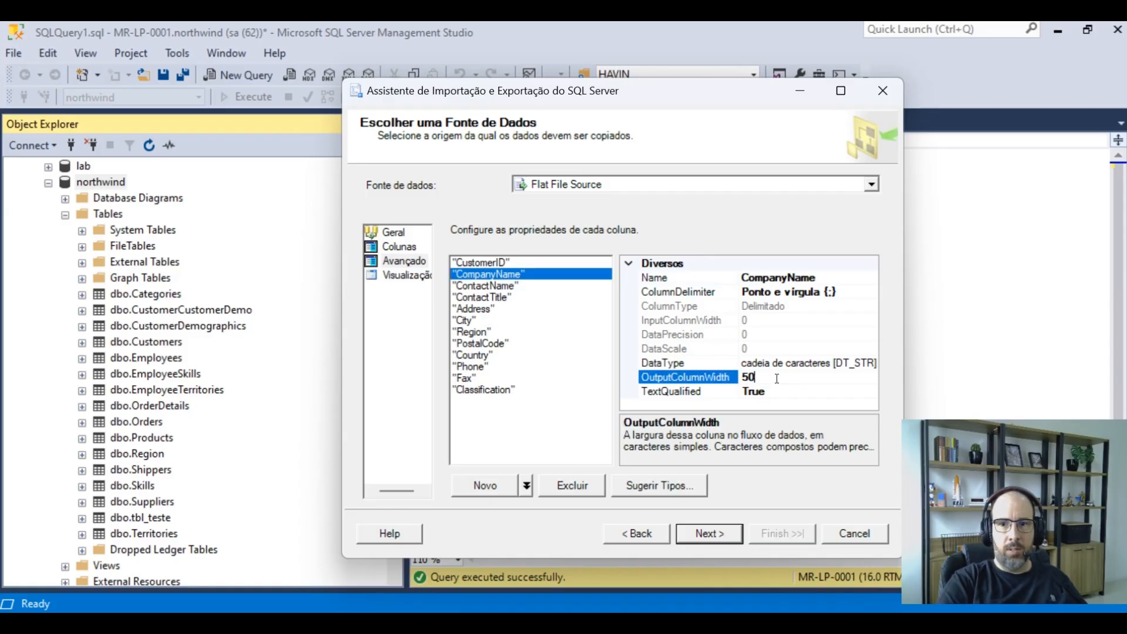
pyautogui.doubleClick(749, 377)
pyautogui.write('100')
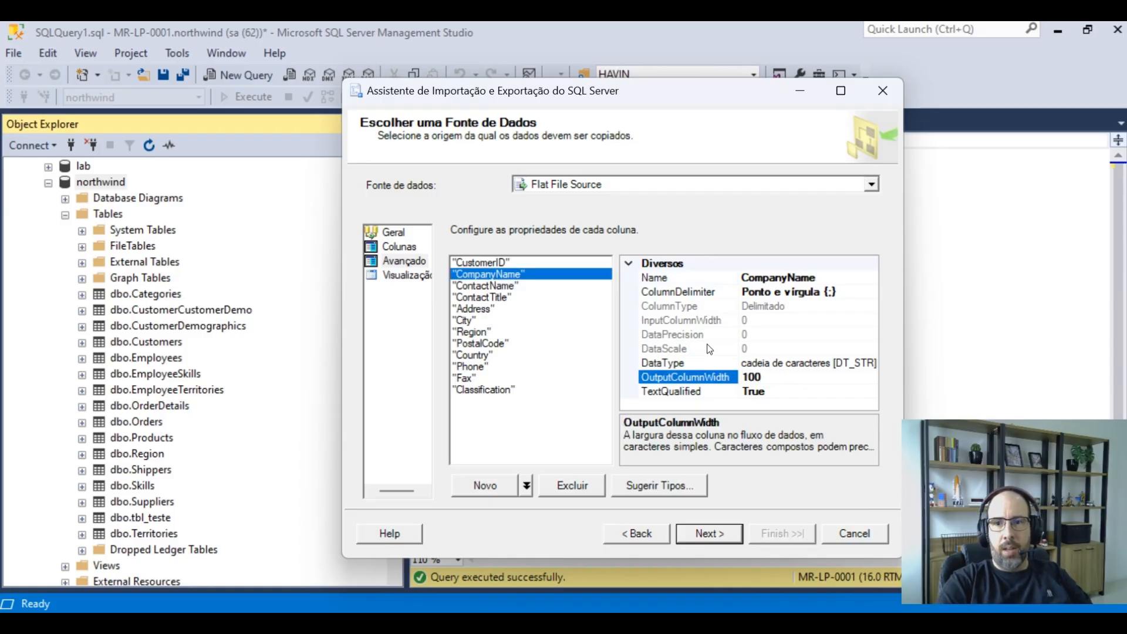
pyautogui.write('0')
pyautogui.moveTo(781, 377); pyautogui.dragTo(646, 364)
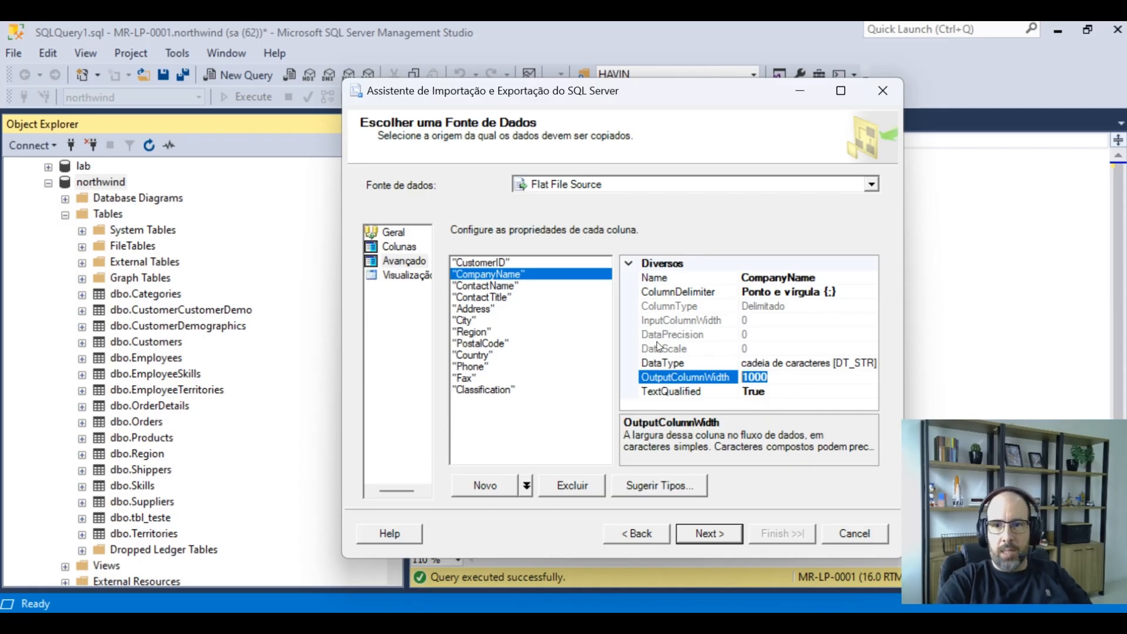
pyautogui.write('50')
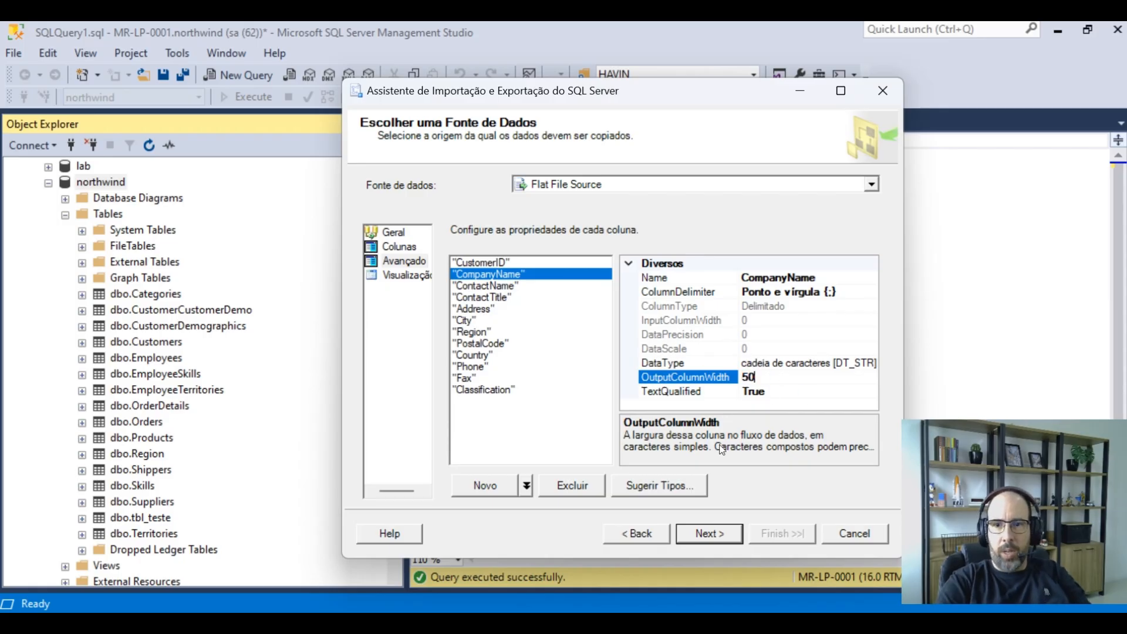
# Open Suggest Column Types, check the data lines in Cust2.csv, and set the number of sample rows to 50
pyautogui.click(660, 488)
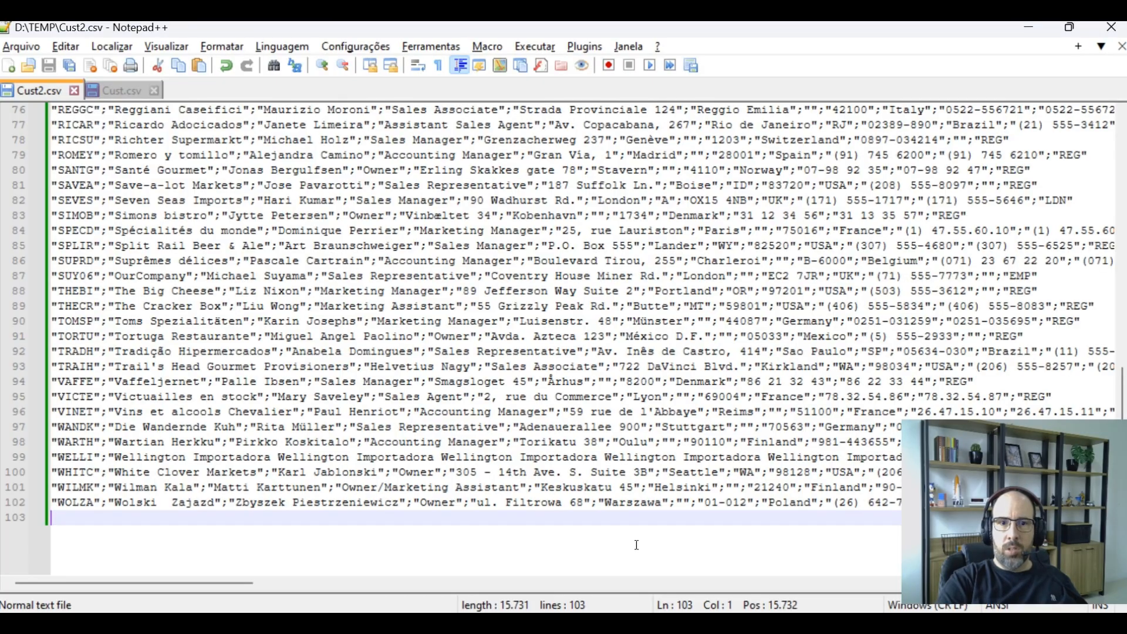
pyautogui.click(251, 367)
pyautogui.click(337, 466)
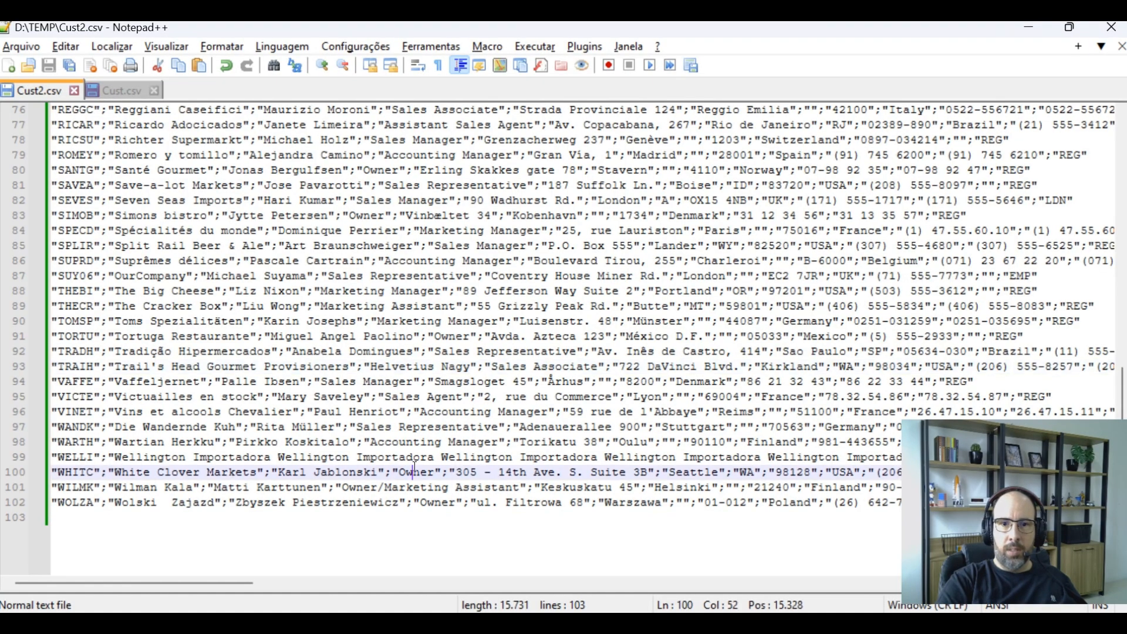
pyautogui.click(81, 456)
pyautogui.moveTo(82, 505); pyautogui.dragTo(87, 506)
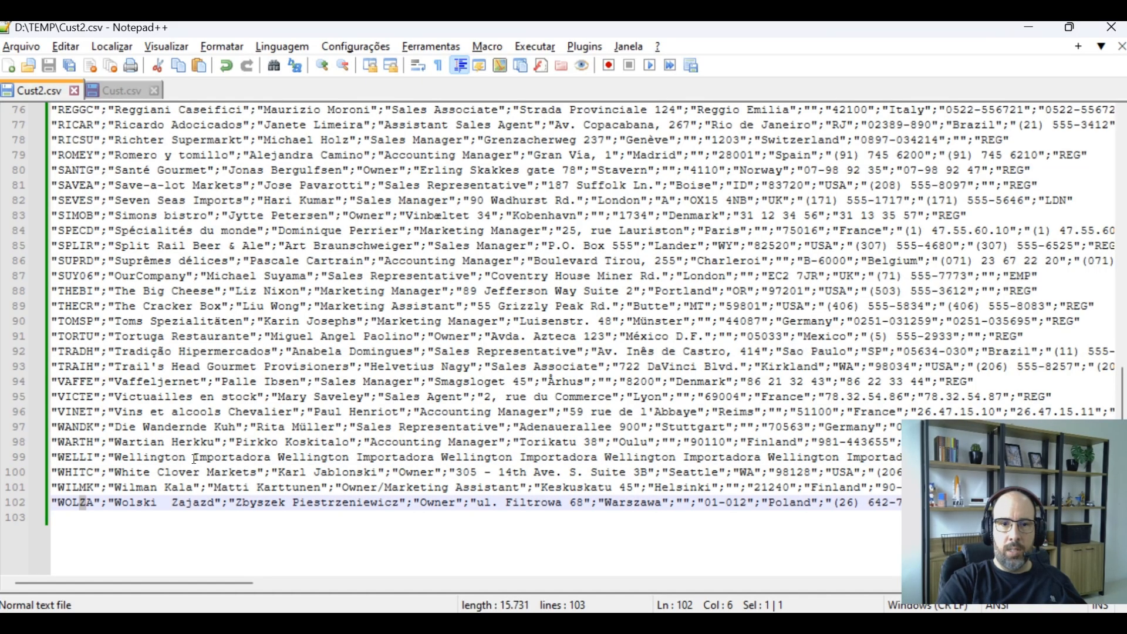
pyautogui.hotkey('alt', 'Tab')
pyautogui.moveTo(641, 284); pyautogui.dragTo(410, 245)
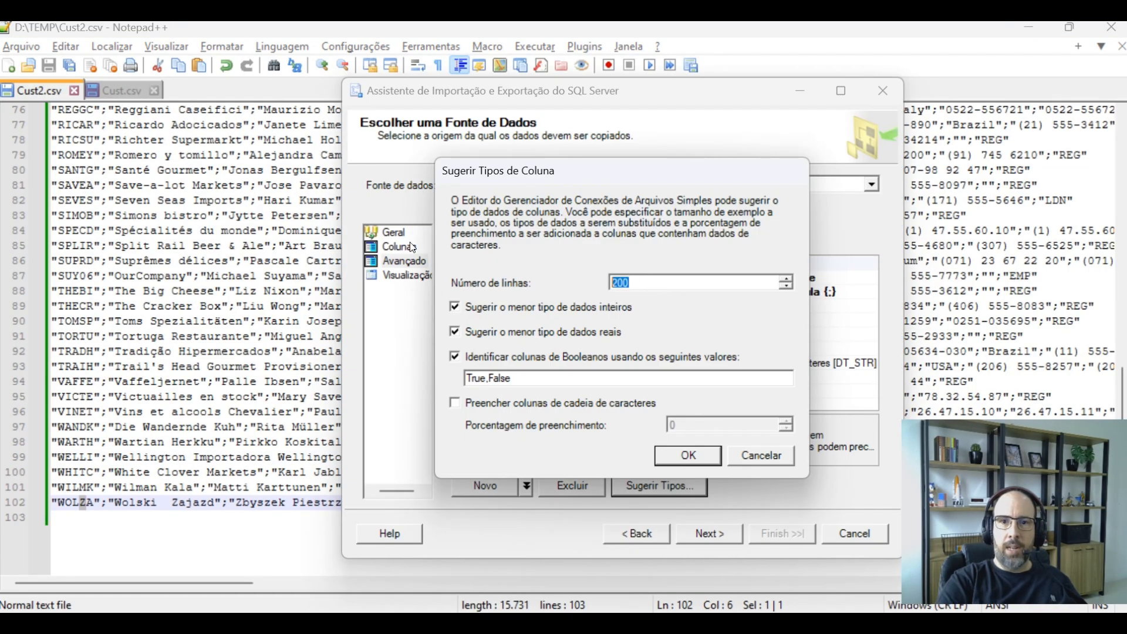
pyautogui.write('50')
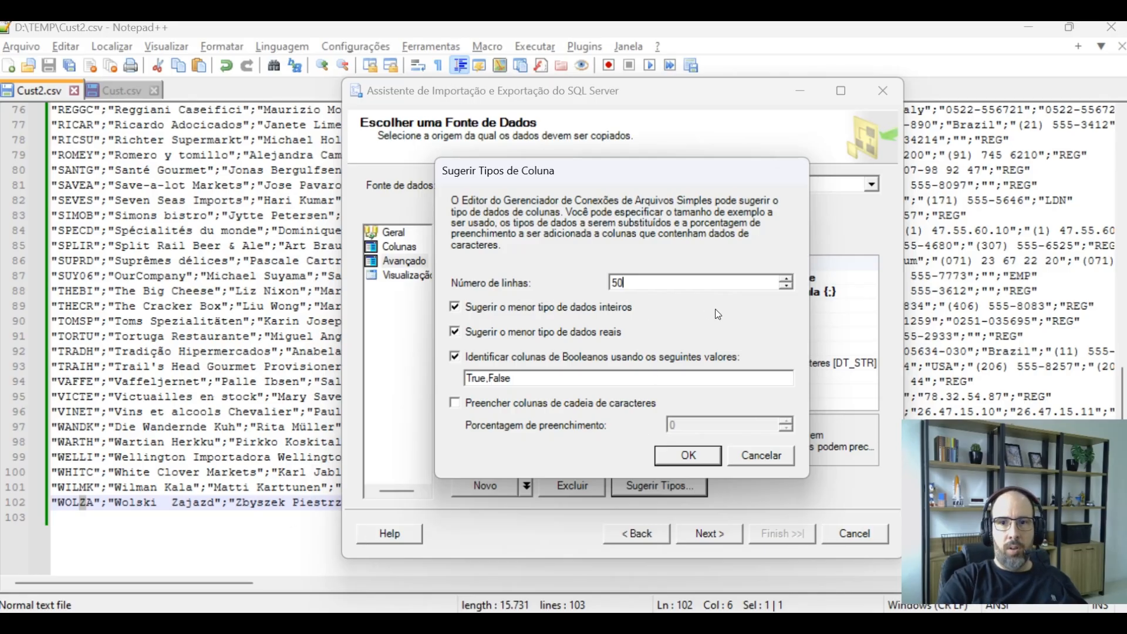
pyautogui.click(112, 380)
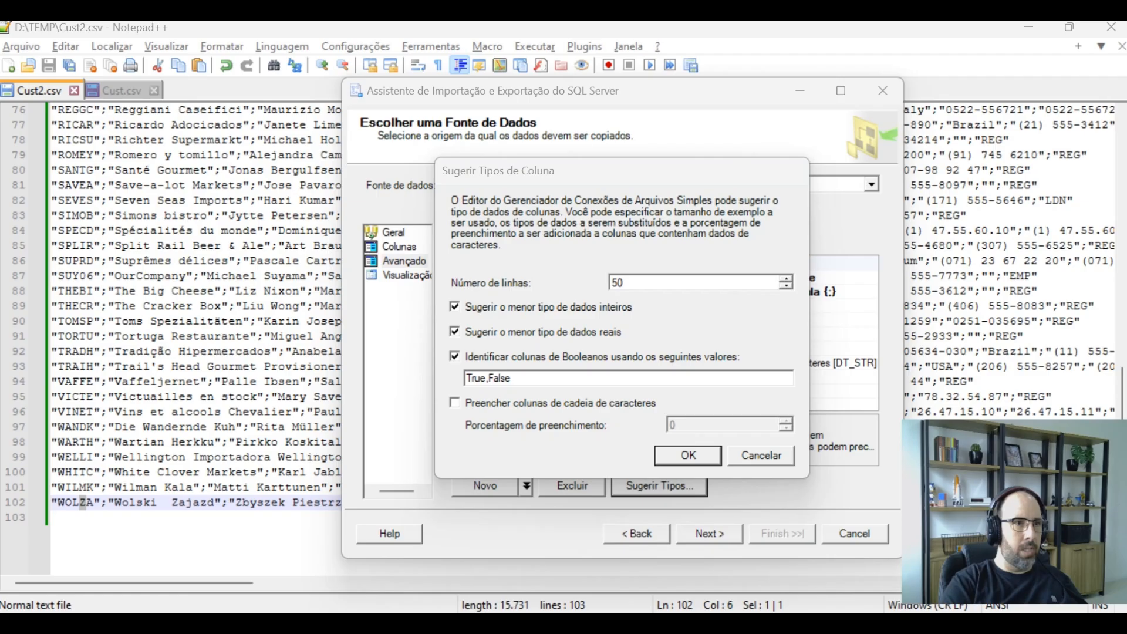
pyautogui.moveTo(0, 66); pyautogui.dragTo(814, 66)
pyautogui.write('50')
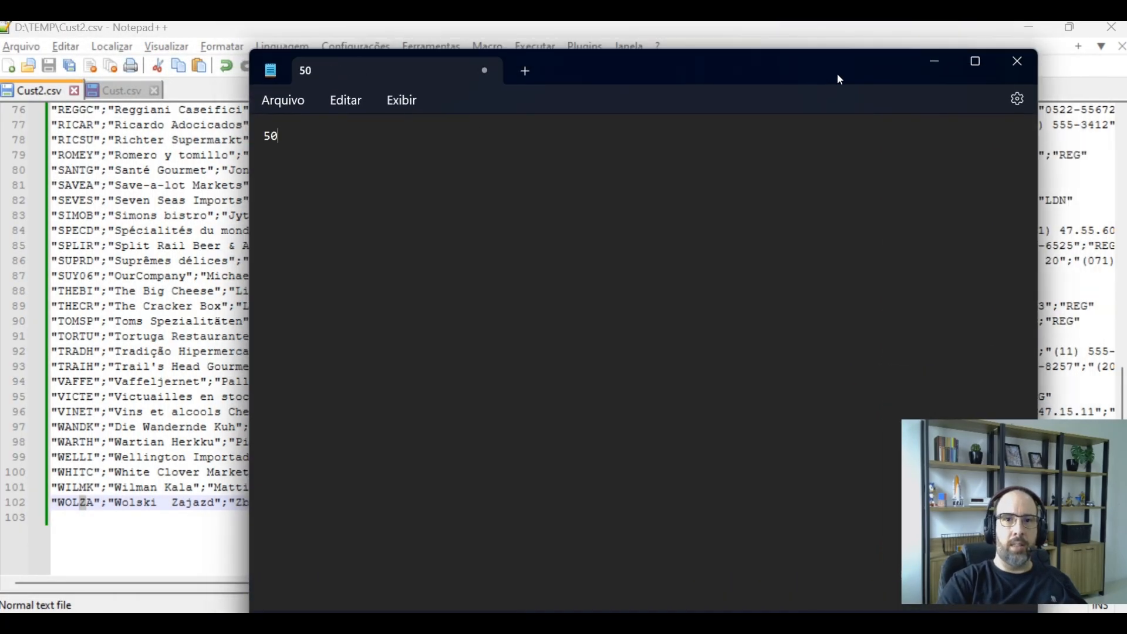
pyautogui.hotkey('ctrl', 'a')
pyautogui.write('tin')
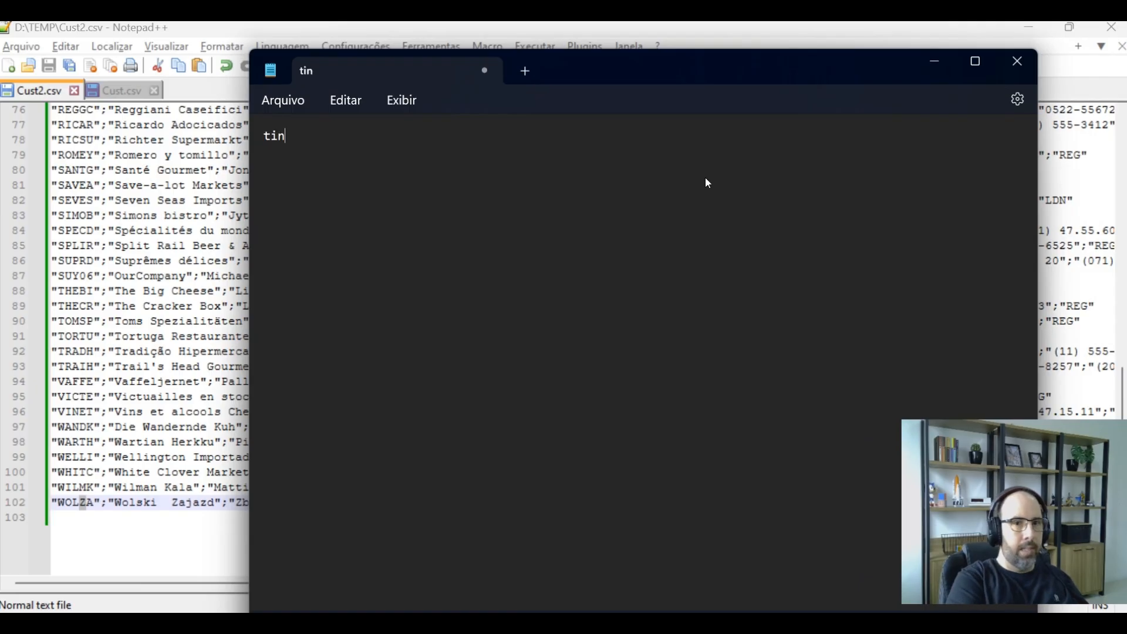
pyautogui.write('yint50')
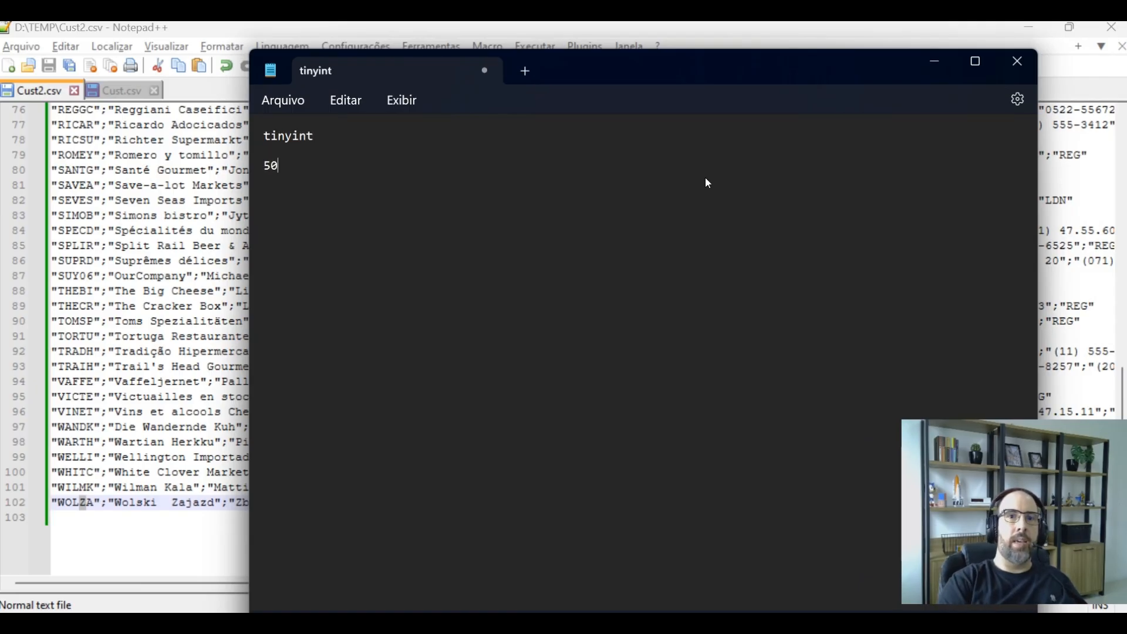
pyautogui.write('0 sma')
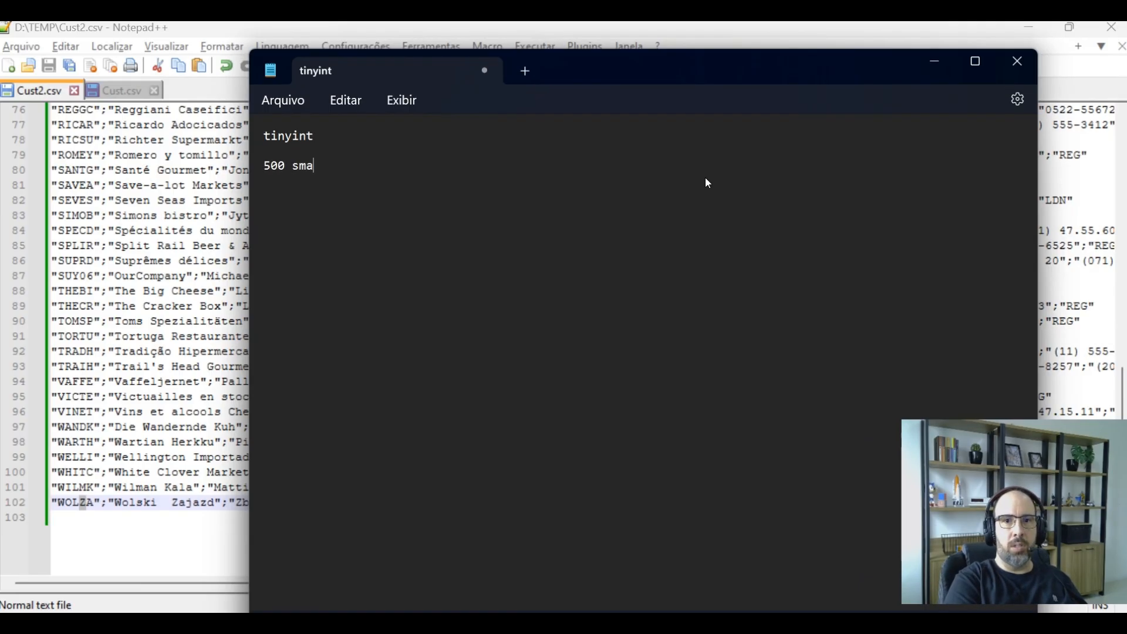
pyautogui.write('llint')
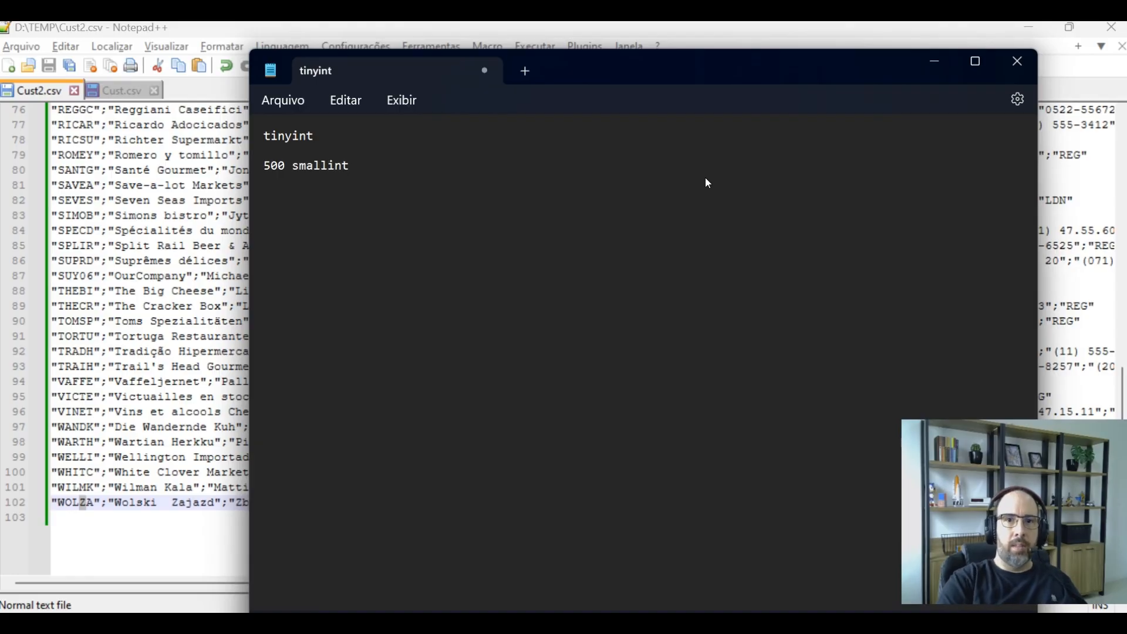
pyautogui.hotkey('ctrl', 'a')
pyautogui.press('Delete')
pyautogui.hotkey('alt', 'Tab')
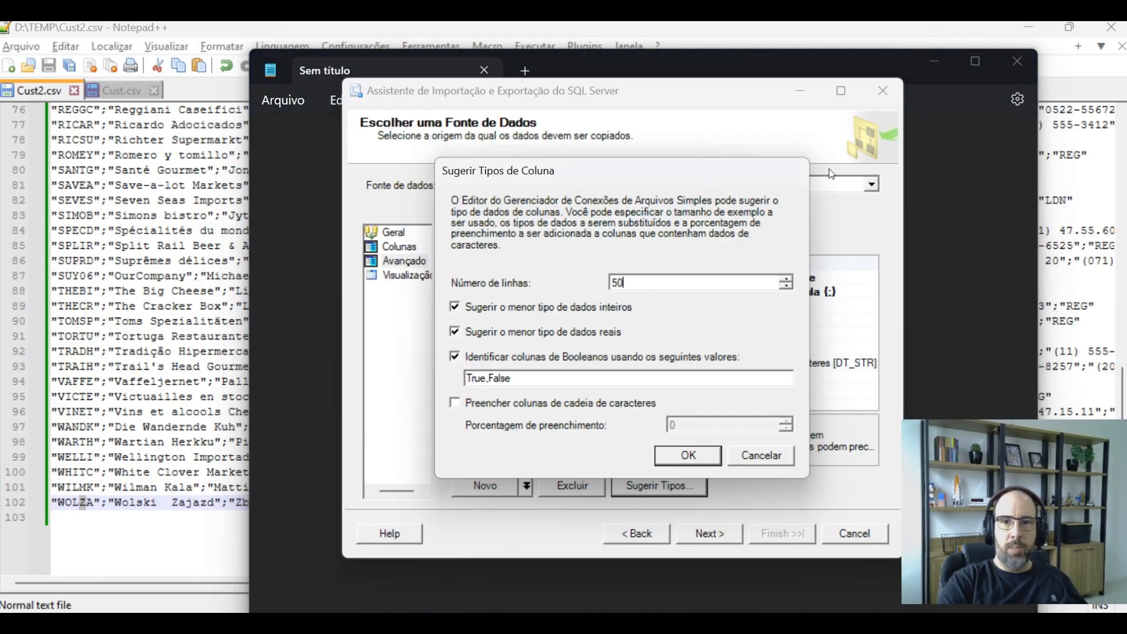
# Turn off the smallest integer and real type suggestions, set the Boolean values to 1,0, and apply the suggestion
pyautogui.click(551, 310)
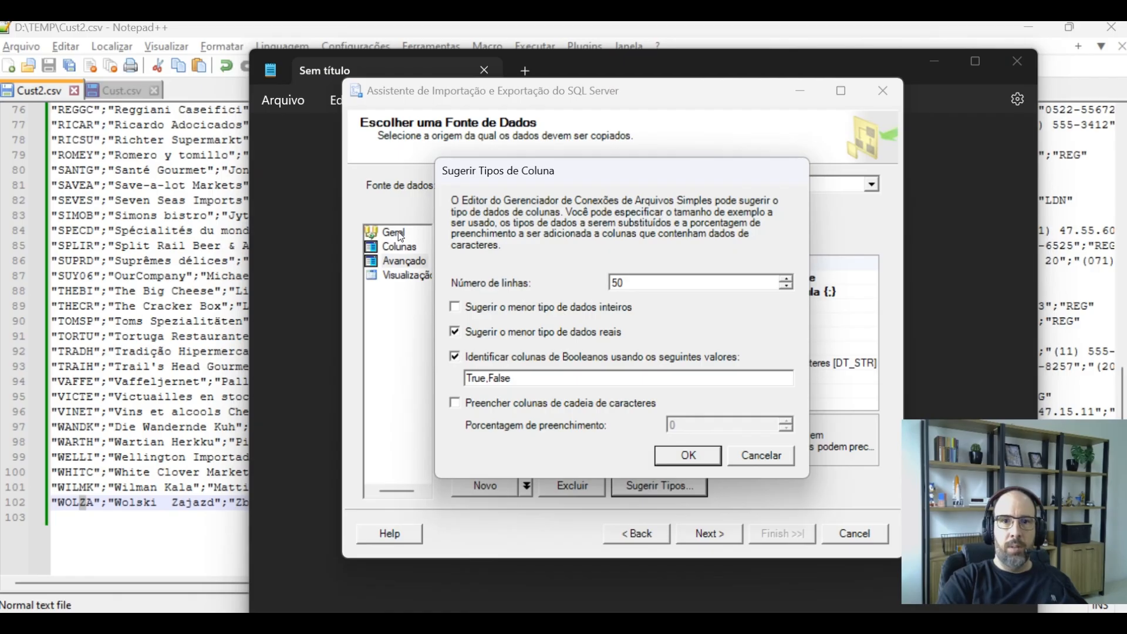
pyautogui.click(943, 90)
pyautogui.click(1015, 61)
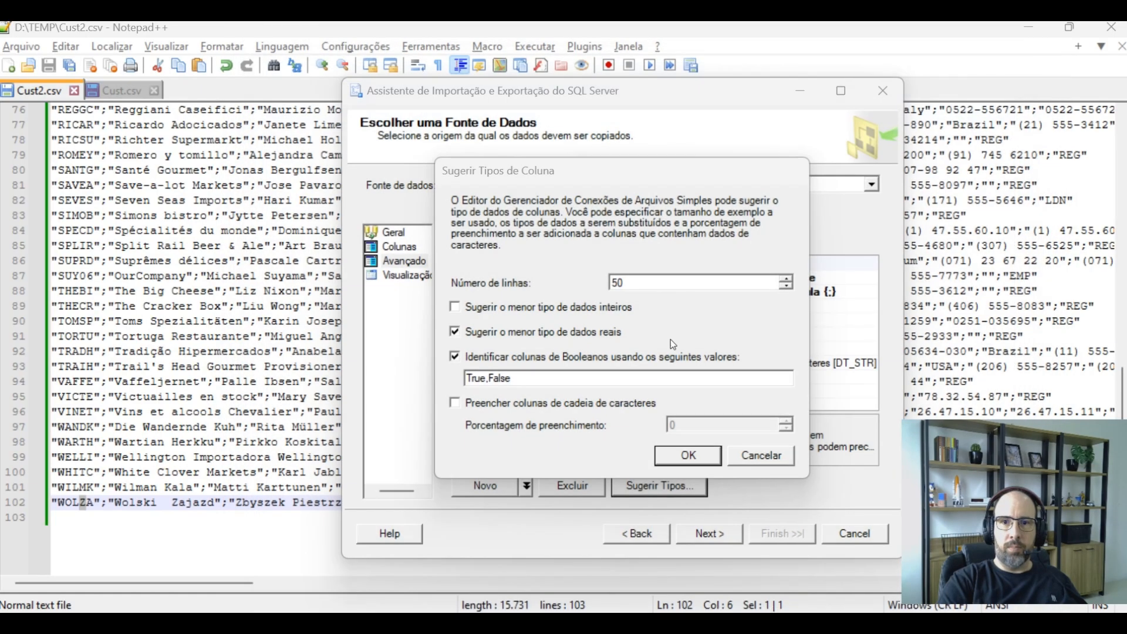
pyautogui.click(570, 331)
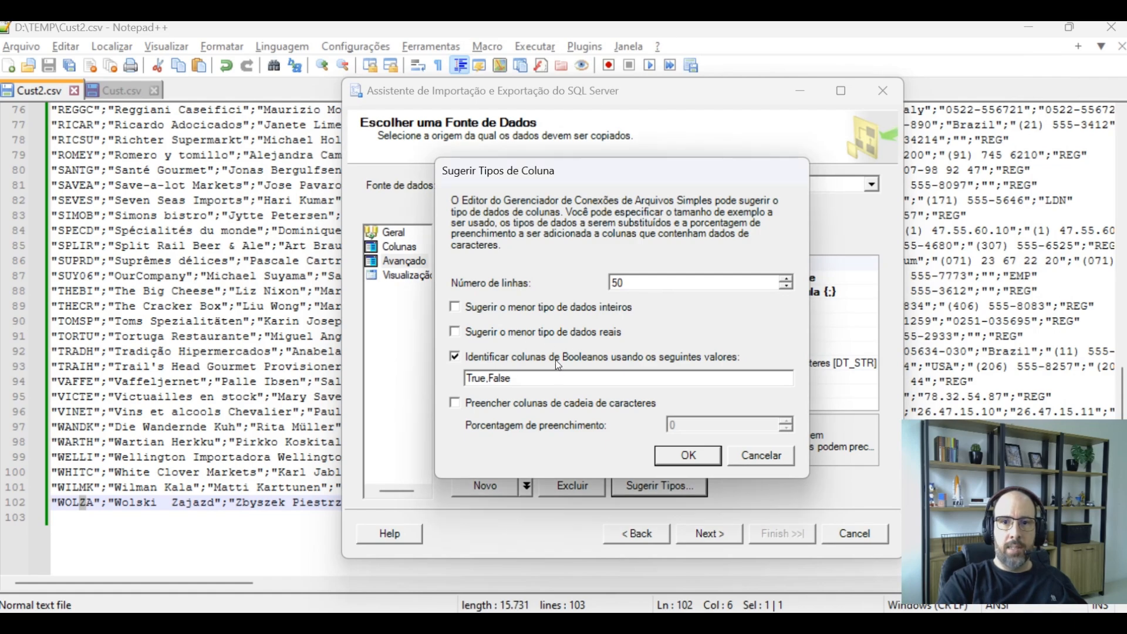
pyautogui.moveTo(552, 377); pyautogui.dragTo(273, 355)
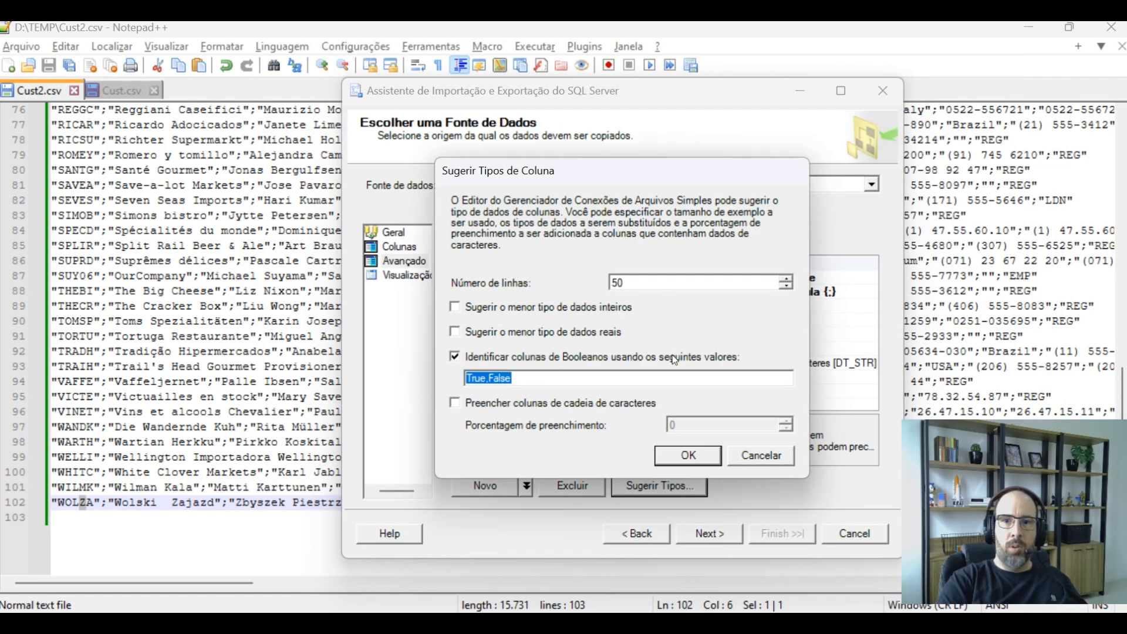
pyautogui.write('0')
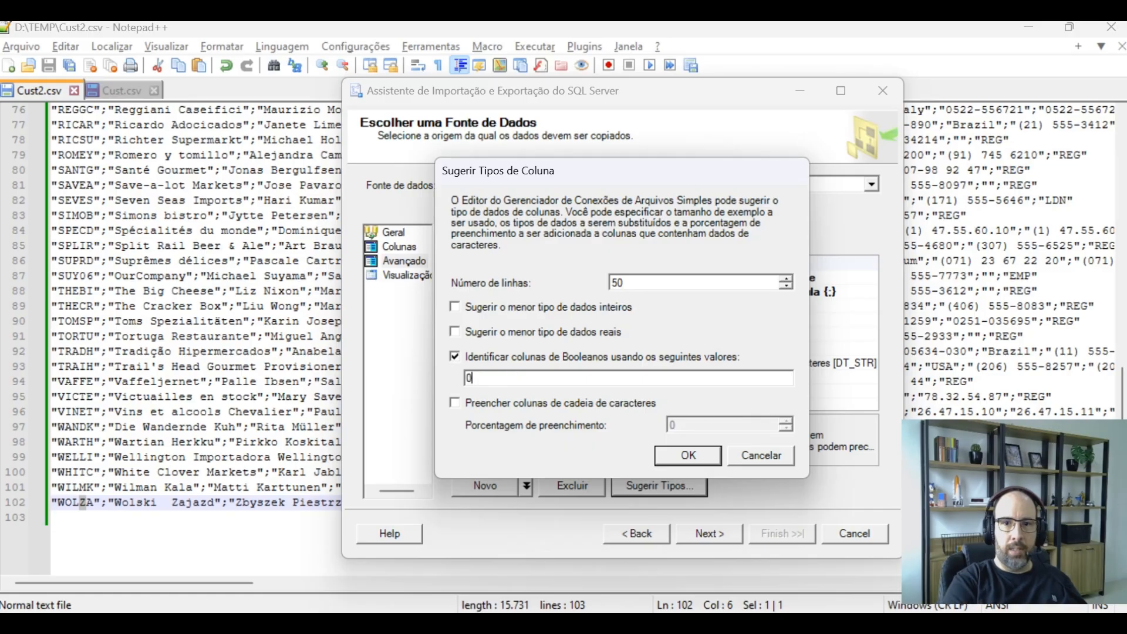
pyautogui.press('BackSpace')
pyautogui.write('1,0')
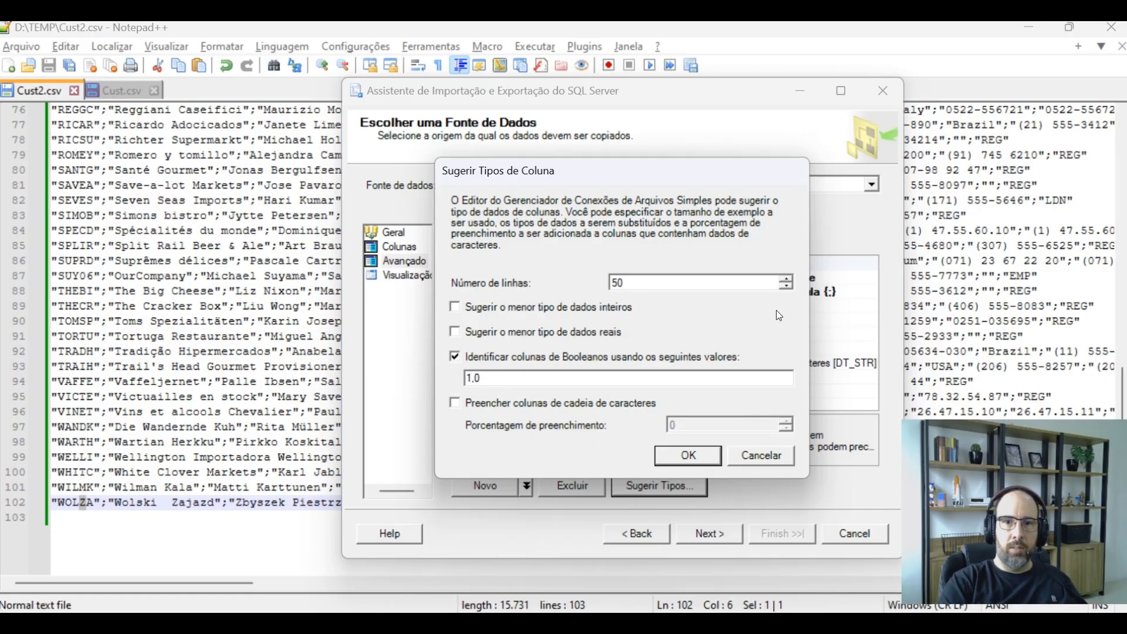
pyautogui.click(699, 461)
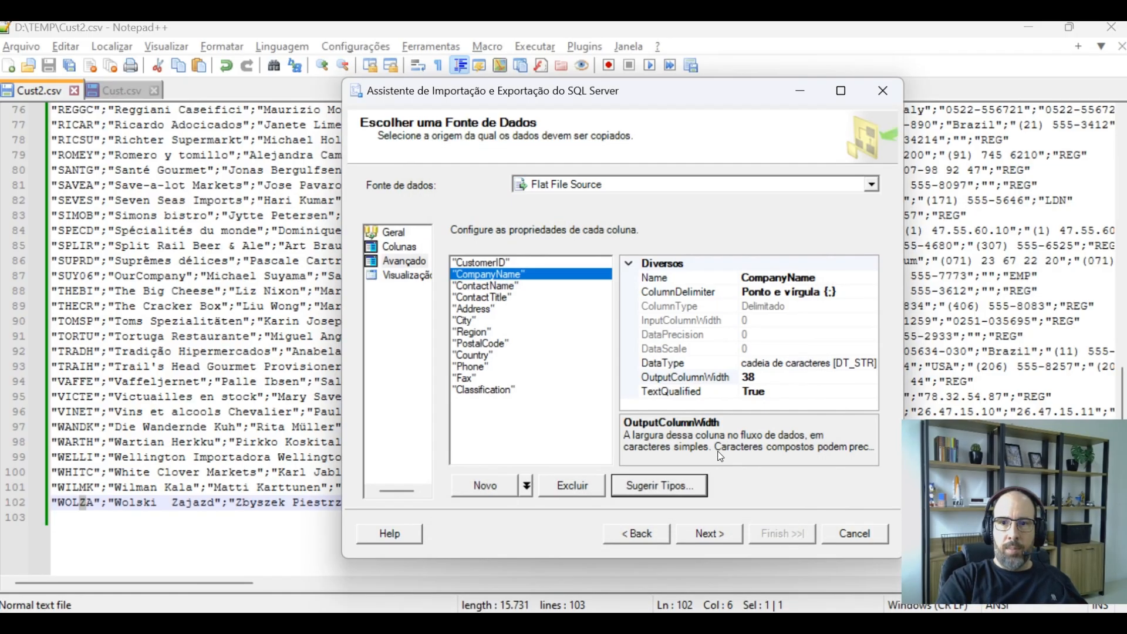
# Compare the CustomerID and CompanyName output column widths against the values in Cust2.csv
pyautogui.click(495, 265)
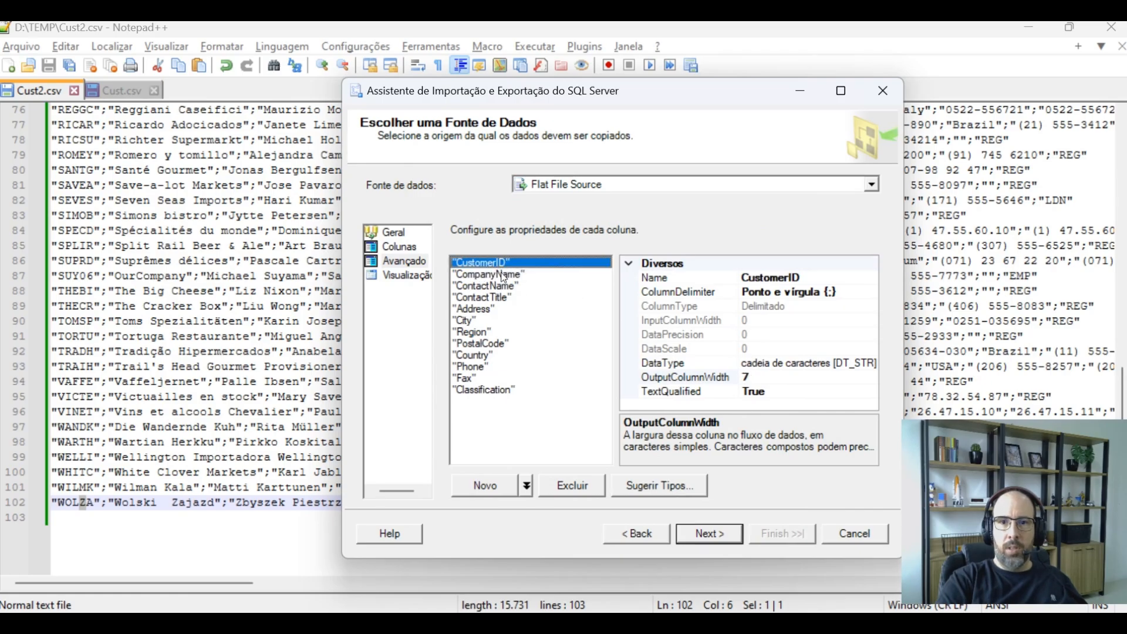
pyautogui.moveTo(95, 200); pyautogui.dragTo(57, 201)
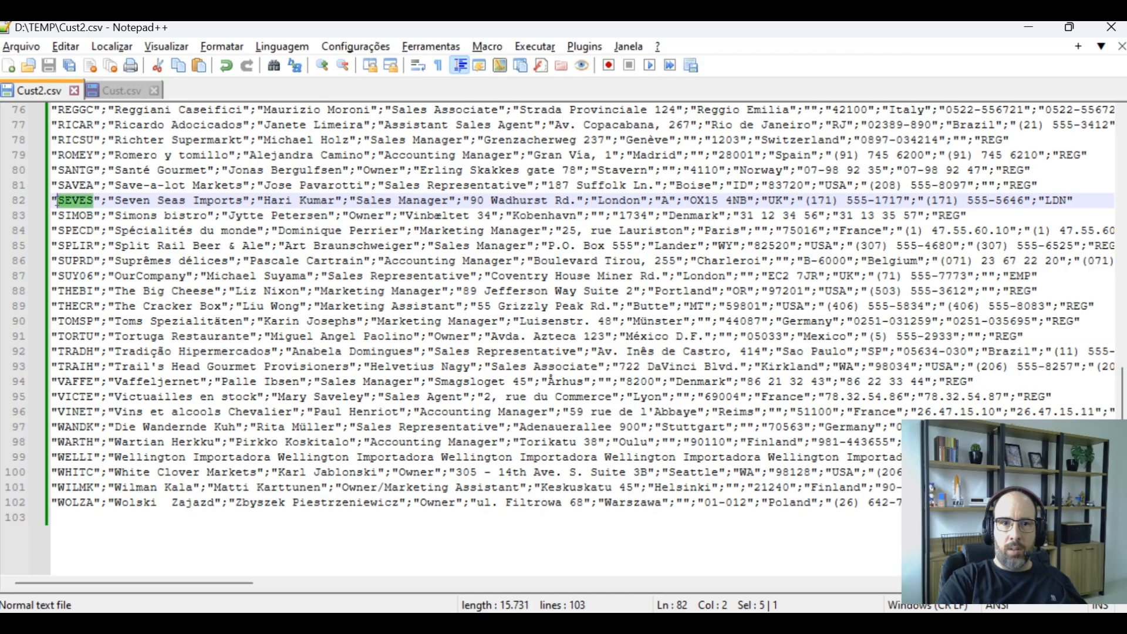
pyautogui.hotkey('alt', 'Tab')
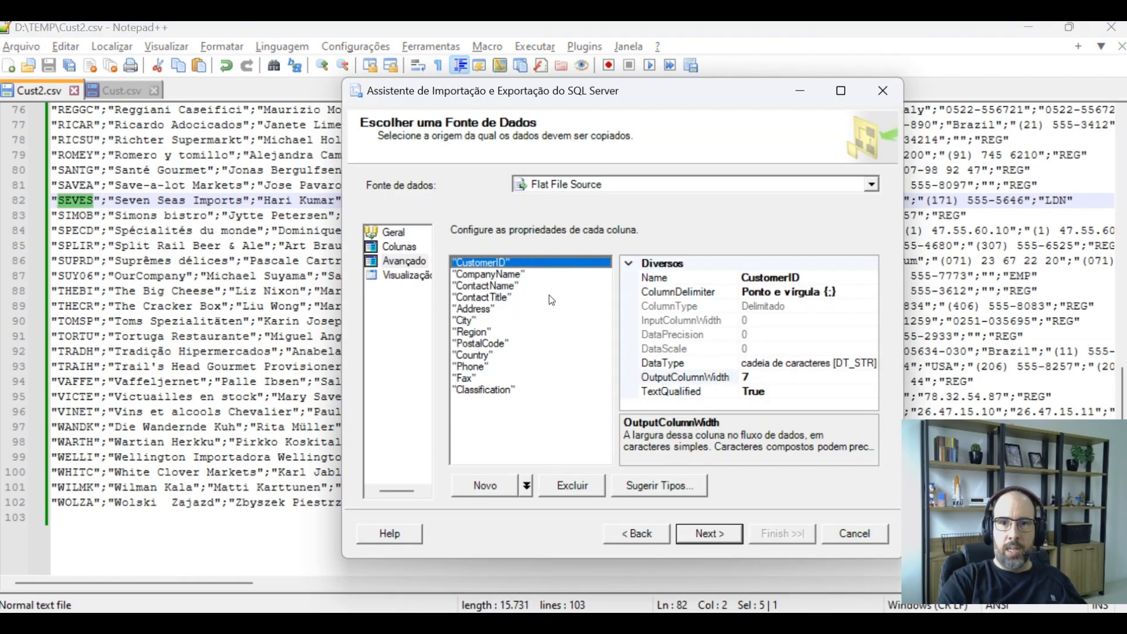
pyautogui.click(505, 275)
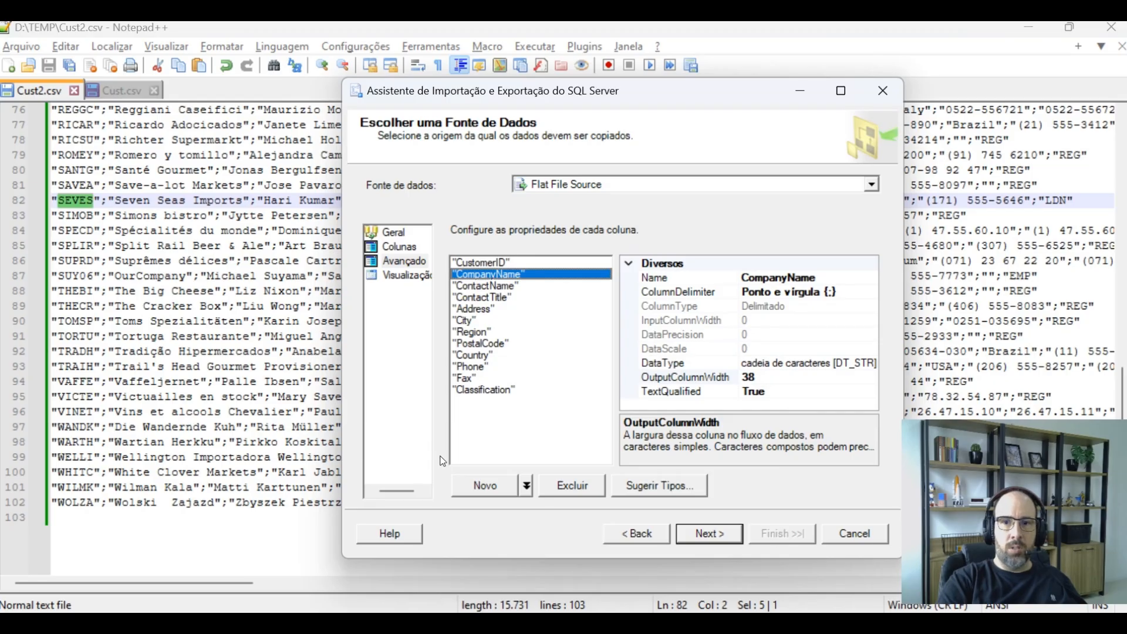
# Rerun Suggest Column Types with 2000 sample rows
pyautogui.click(660, 487)
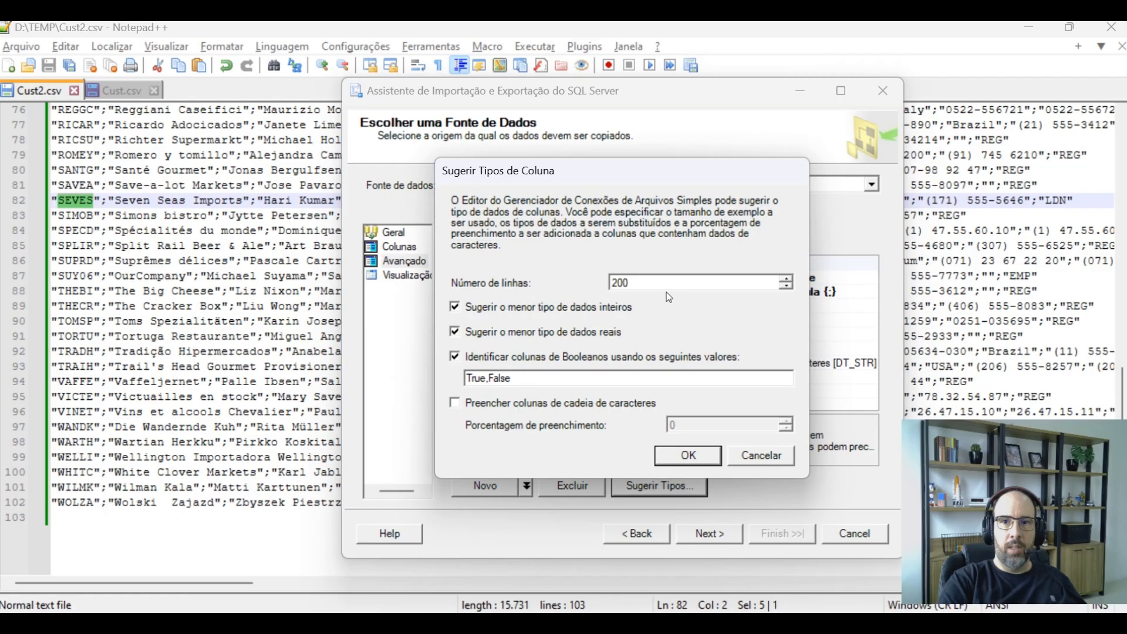
pyautogui.click(671, 282)
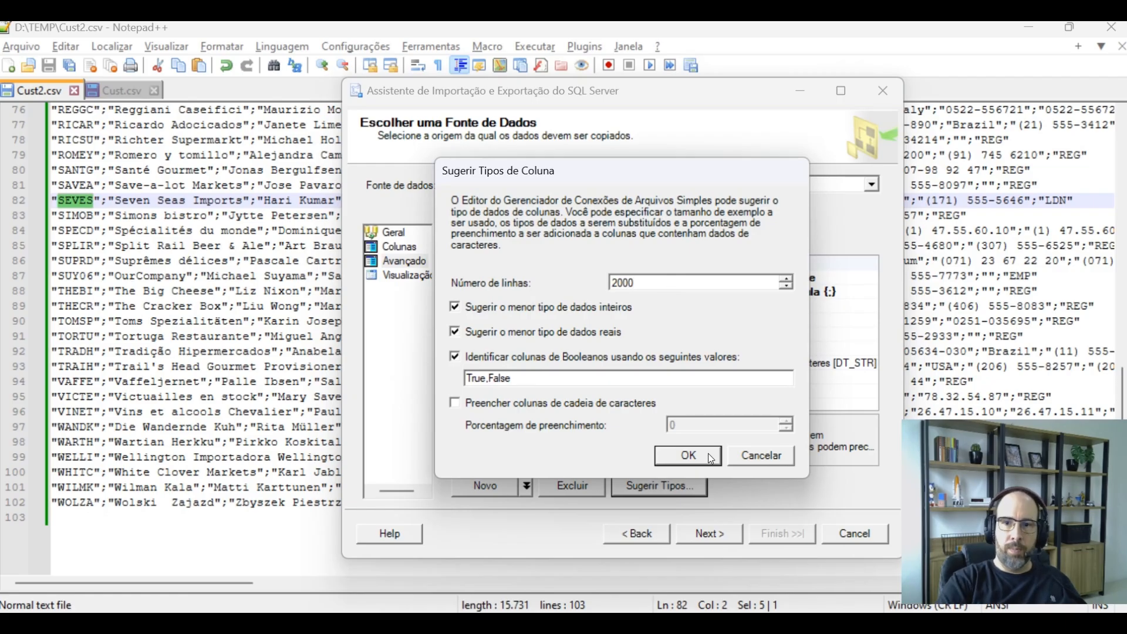
pyautogui.click(706, 455)
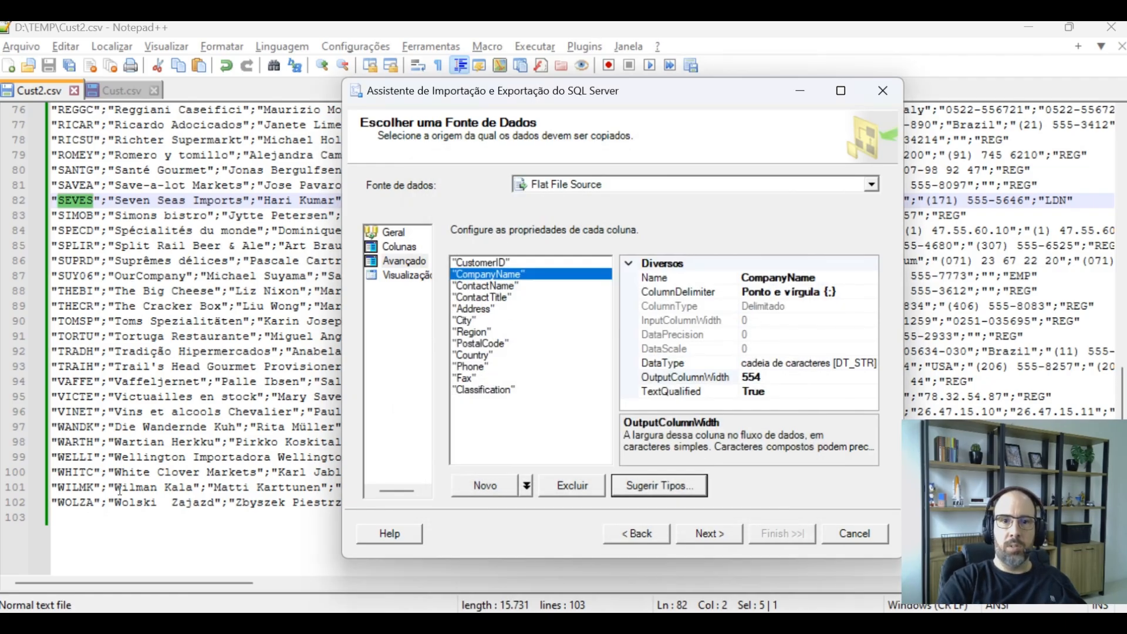
# Set the text qualifier to a double quote on the General page
pyautogui.click(720, 537)
pyautogui.click(647, 536)
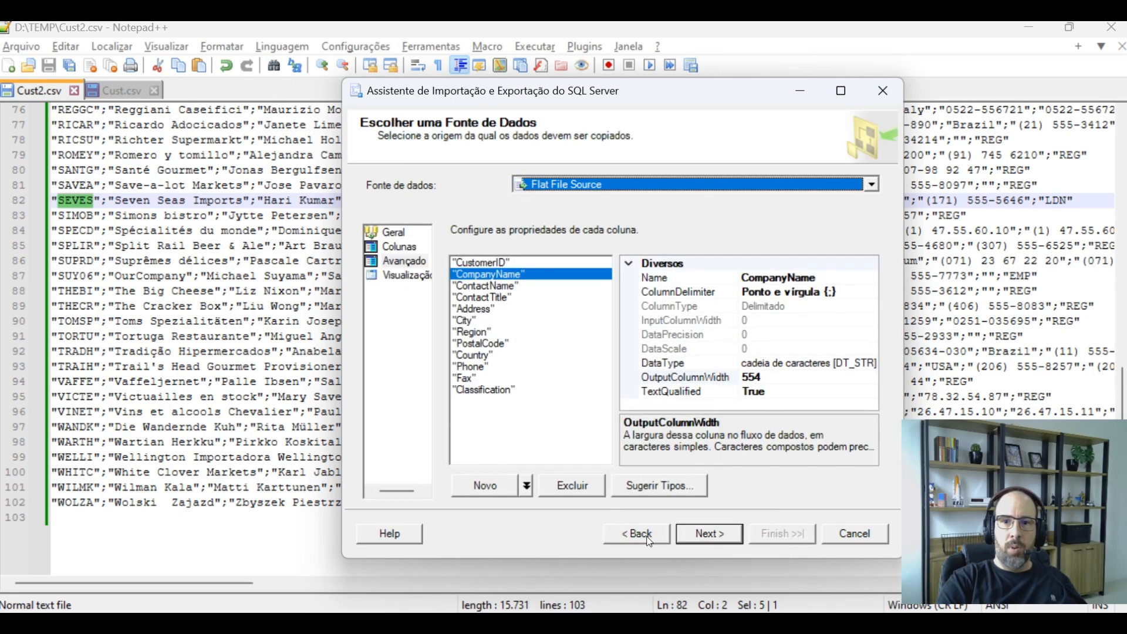
pyautogui.click(390, 232)
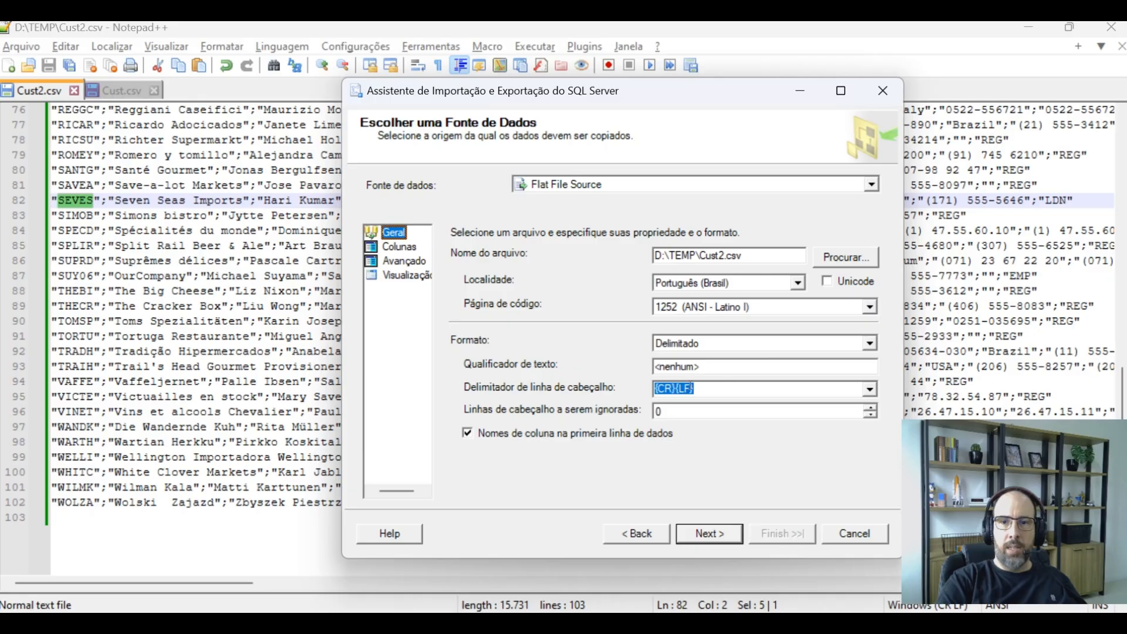
pyautogui.click(712, 367)
pyautogui.click(394, 261)
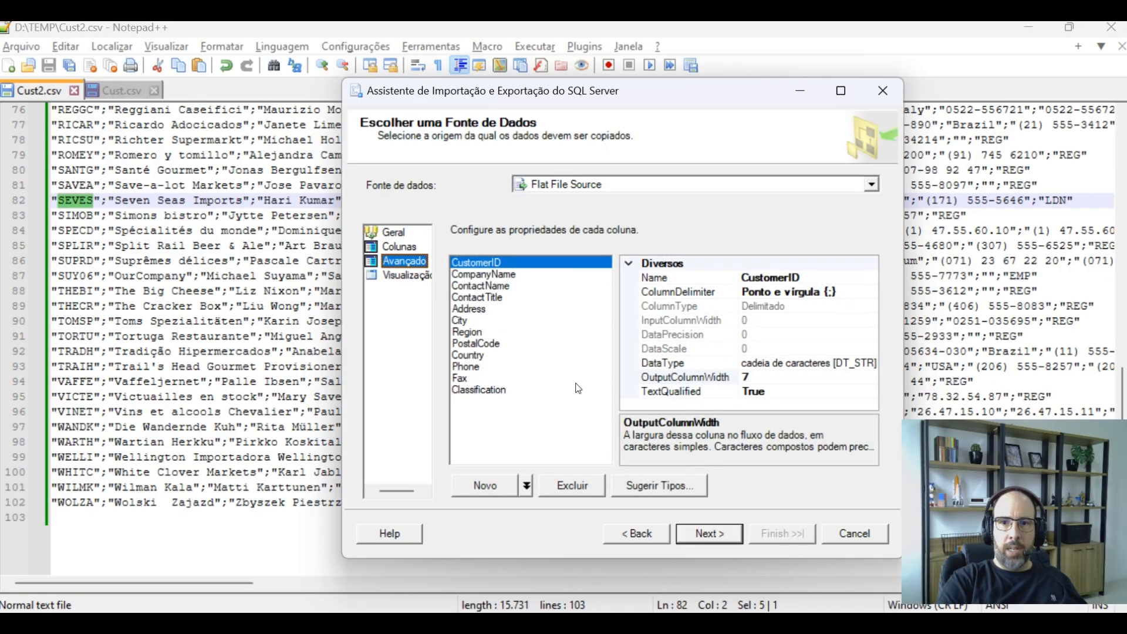
# Review the column pages and preview, then choose Microsoft OLE DB Provider for SQL Server as the destination
pyautogui.click(388, 247)
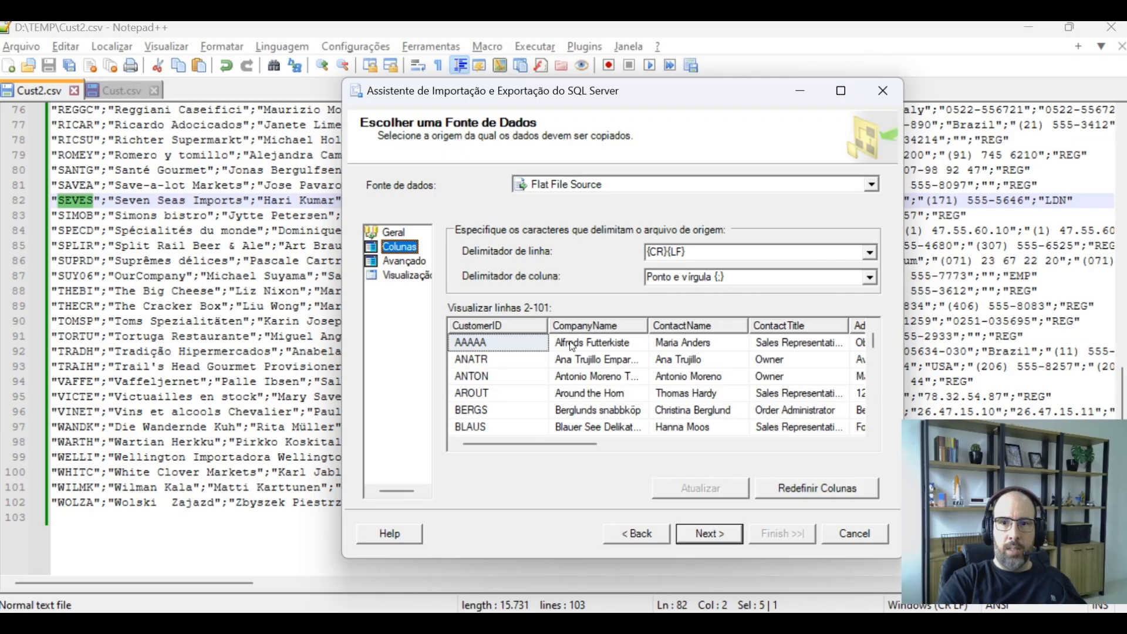
pyautogui.click(398, 261)
pyautogui.click(399, 247)
pyautogui.click(396, 233)
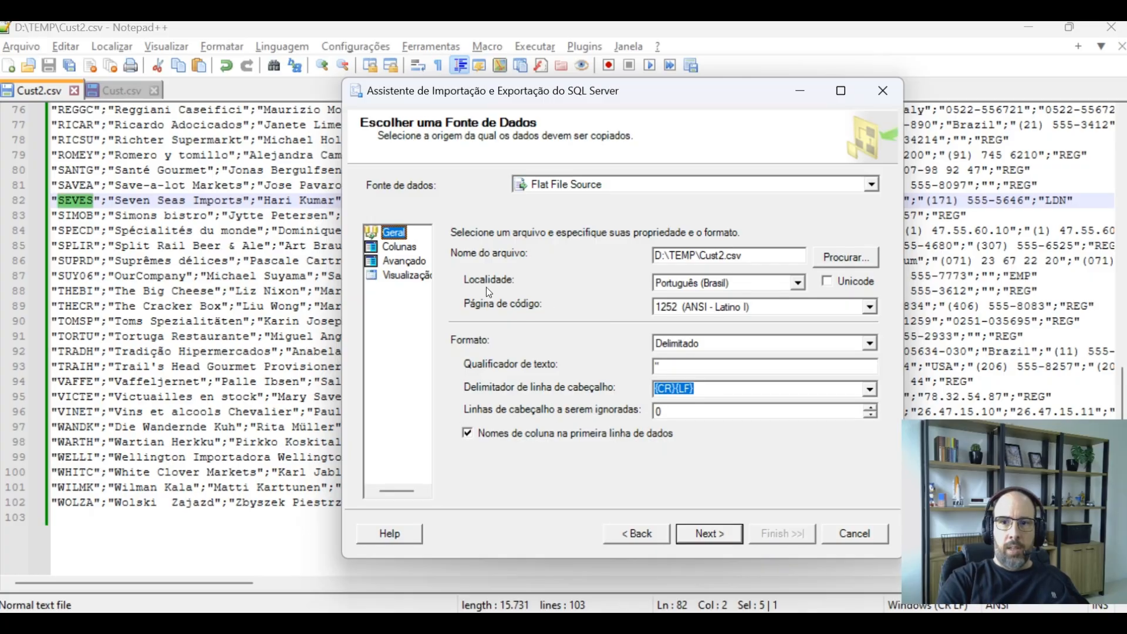
pyautogui.click(418, 262)
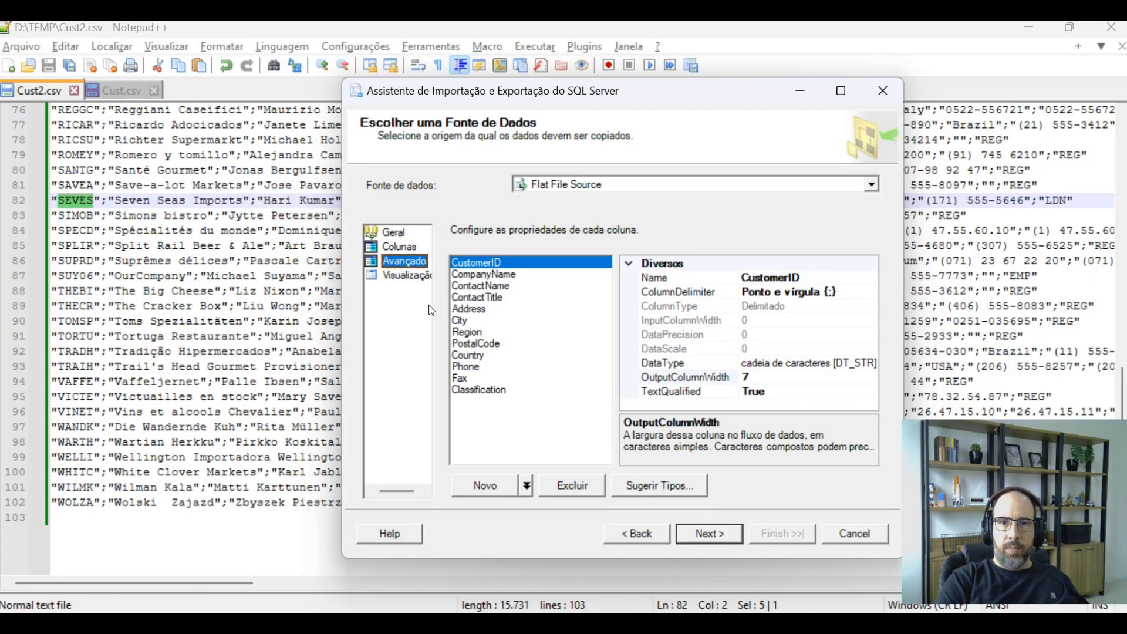
pyautogui.click(710, 535)
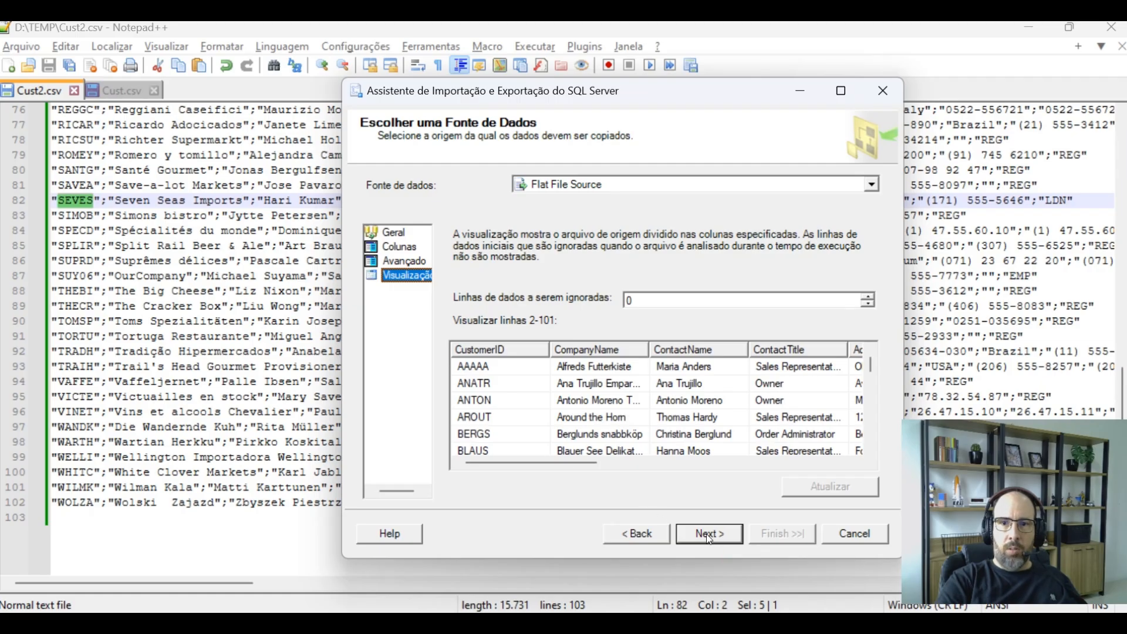
pyautogui.click(586, 187)
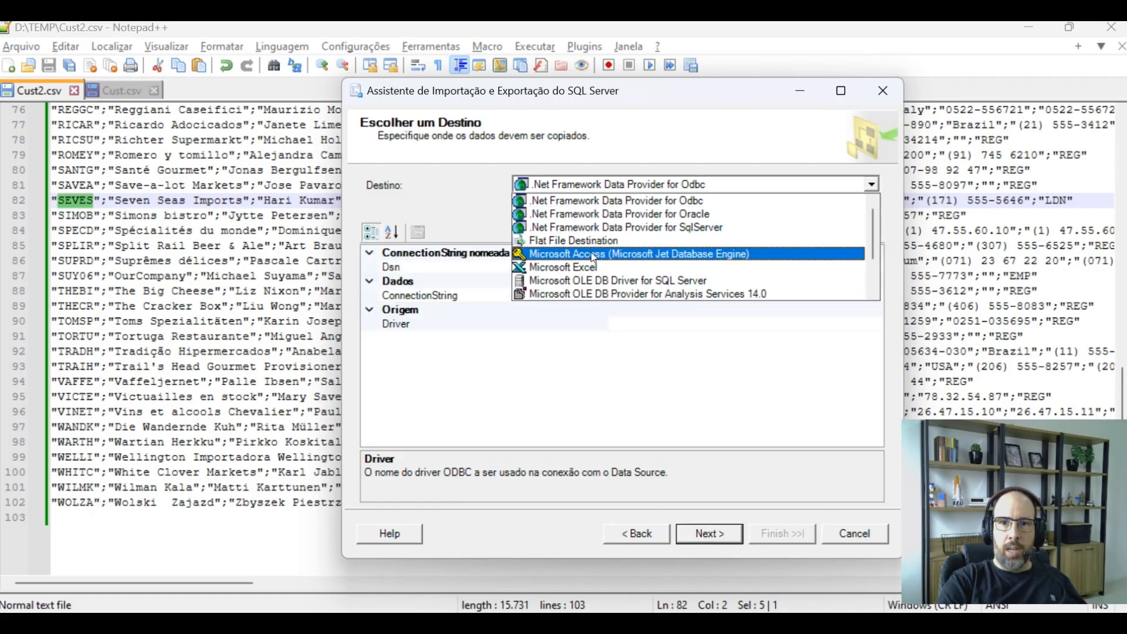
pyautogui.scroll(-2, 602, 235)
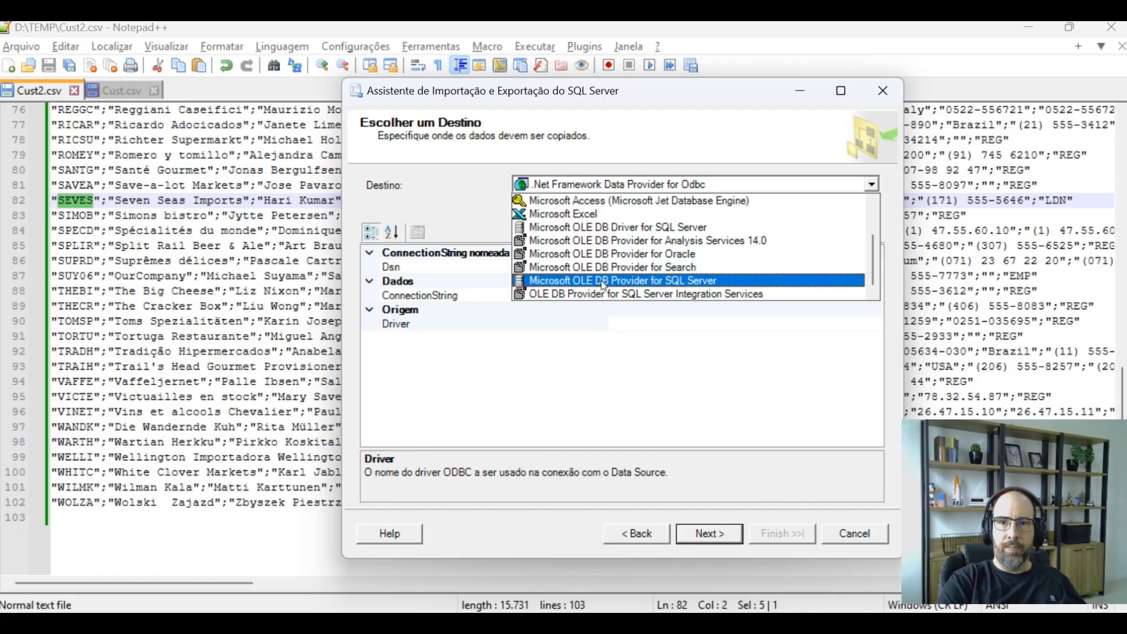
pyautogui.click(619, 283)
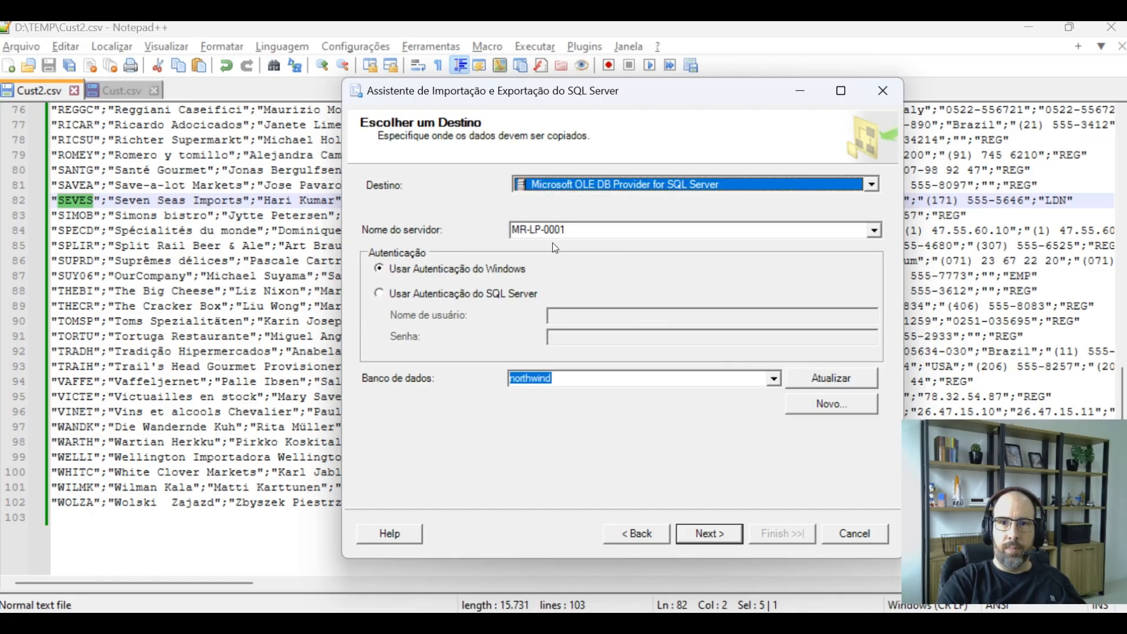
# Switch the destination to SQL Server authentication, enter the sa login and its account password
pyautogui.click(470, 293)
pyautogui.click(597, 315)
pyautogui.write('sa')
pyautogui.click(599, 333)
pyautogui.write('*********')
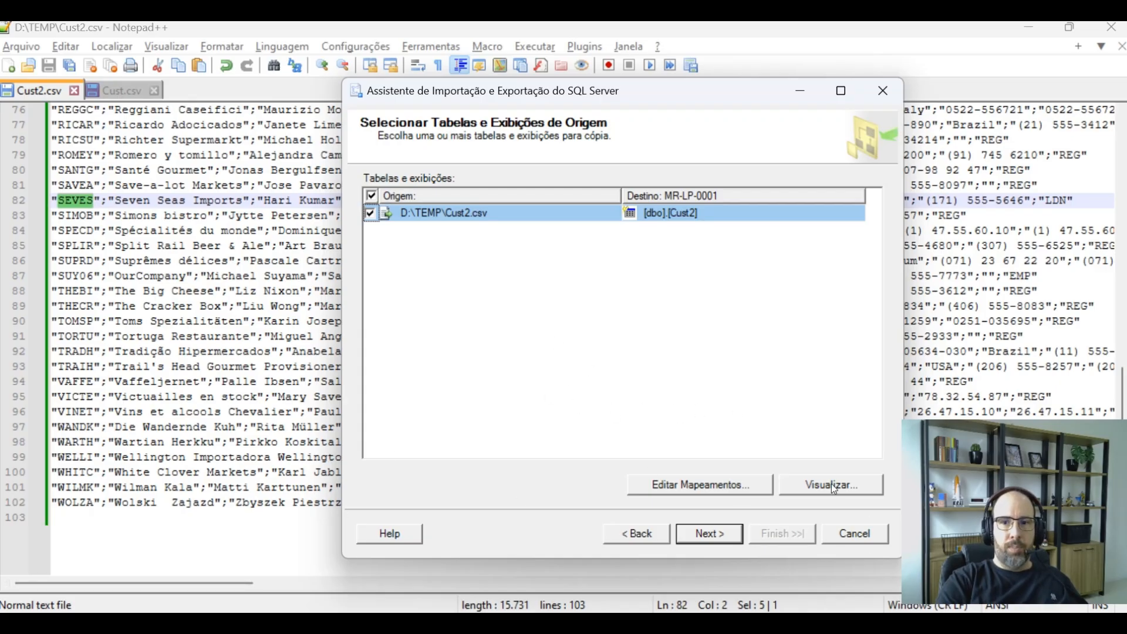
# Jot the name tmp_importacao in a scratch Notepad window beside the wizard, then close it without saving
pyautogui.click(396, 623)
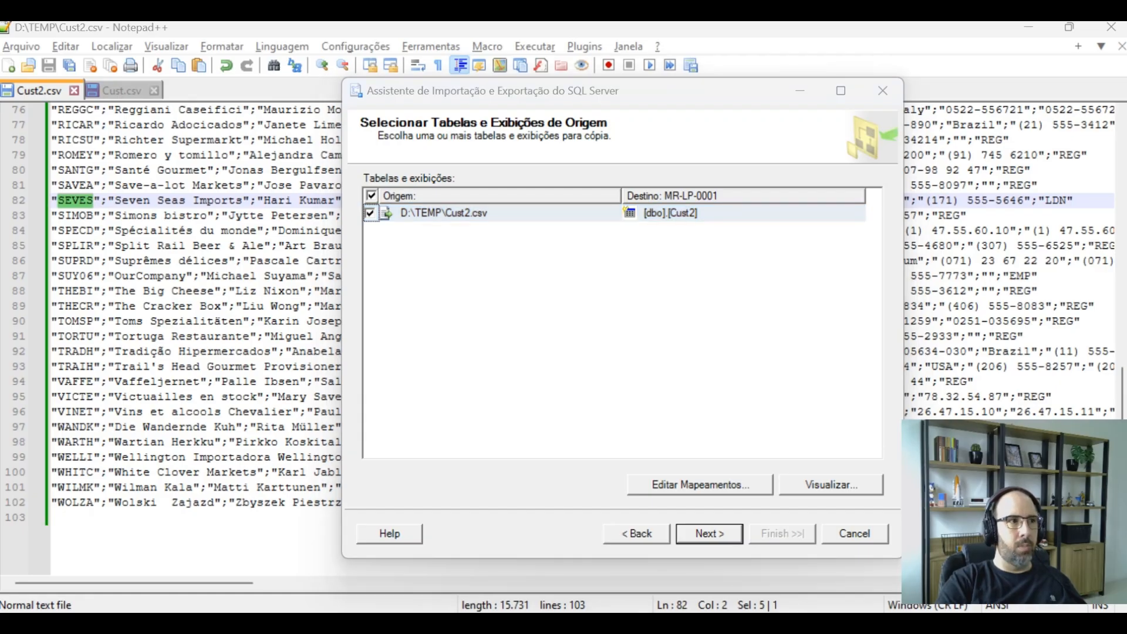
pyautogui.moveTo(0, 141); pyautogui.dragTo(617, 74)
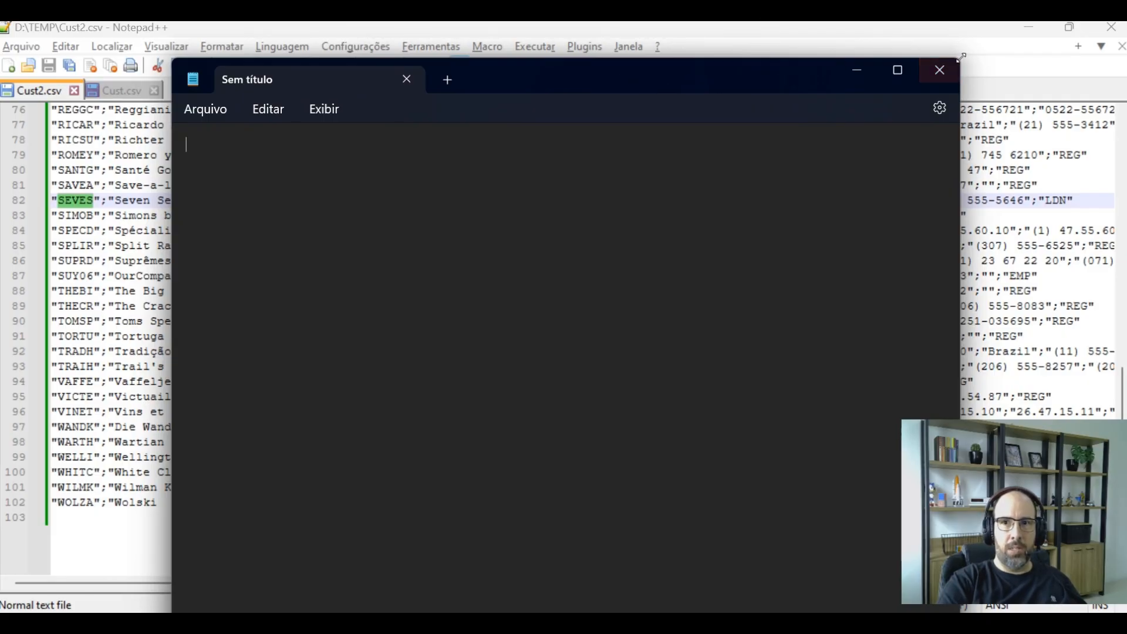
pyautogui.moveTo(961, 62); pyautogui.dragTo(856, 268)
pyautogui.moveTo(597, 275); pyautogui.dragTo(703, 129)
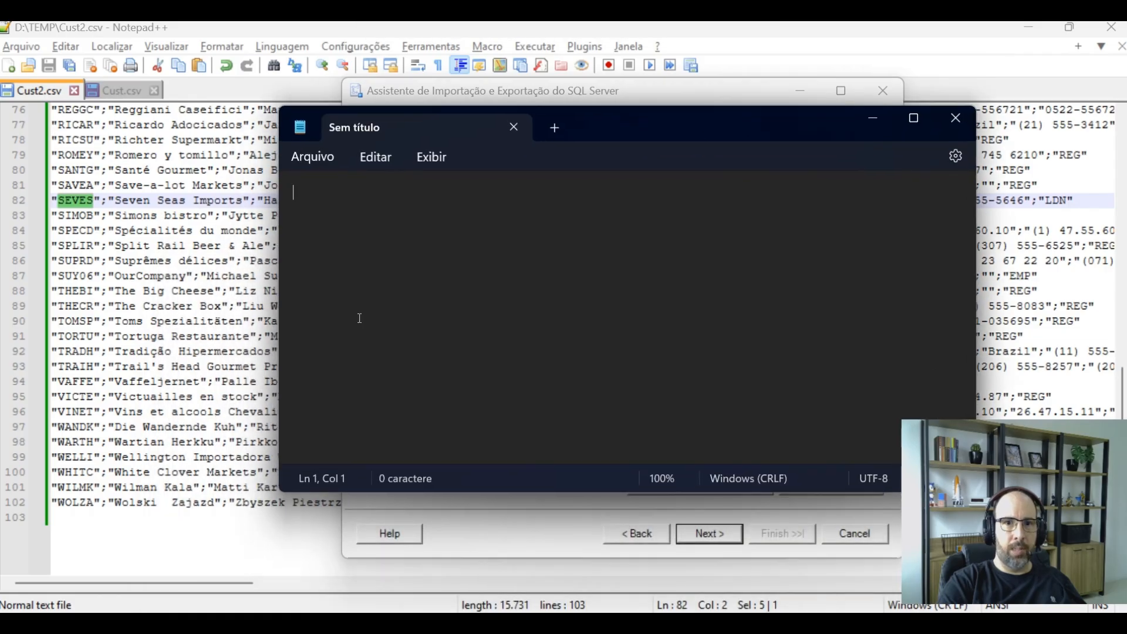
pyautogui.write('tmp_')
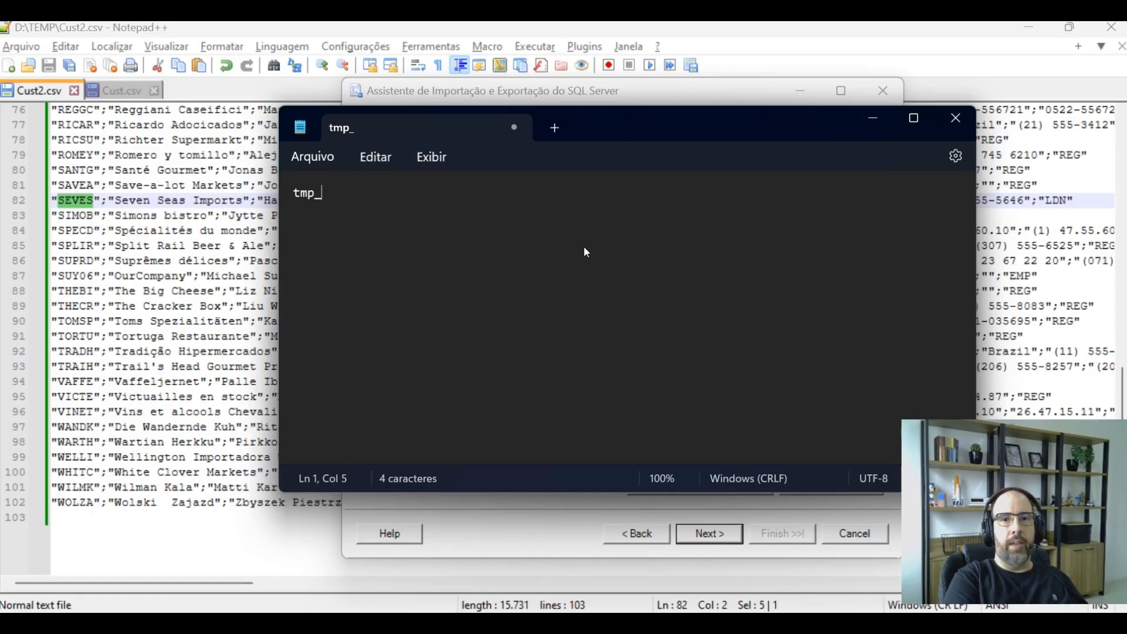
pyautogui.write('importacao')
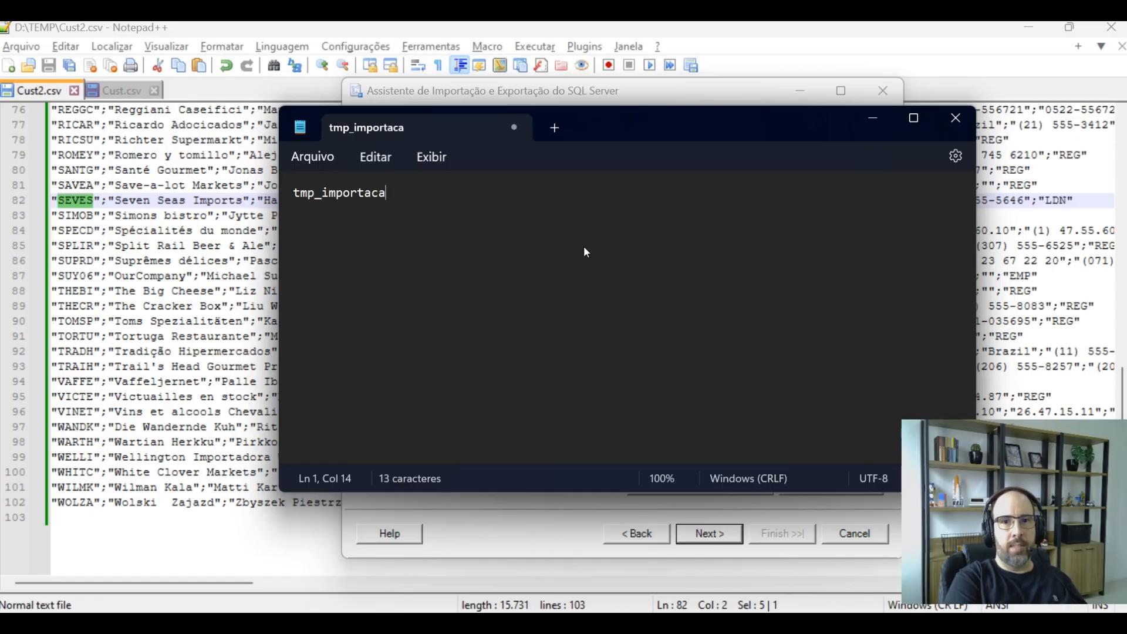
pyautogui.hotkey('ctrl', 'a')
pyautogui.press('End')
pyautogui.press('Return')
pyautogui.press('Return')
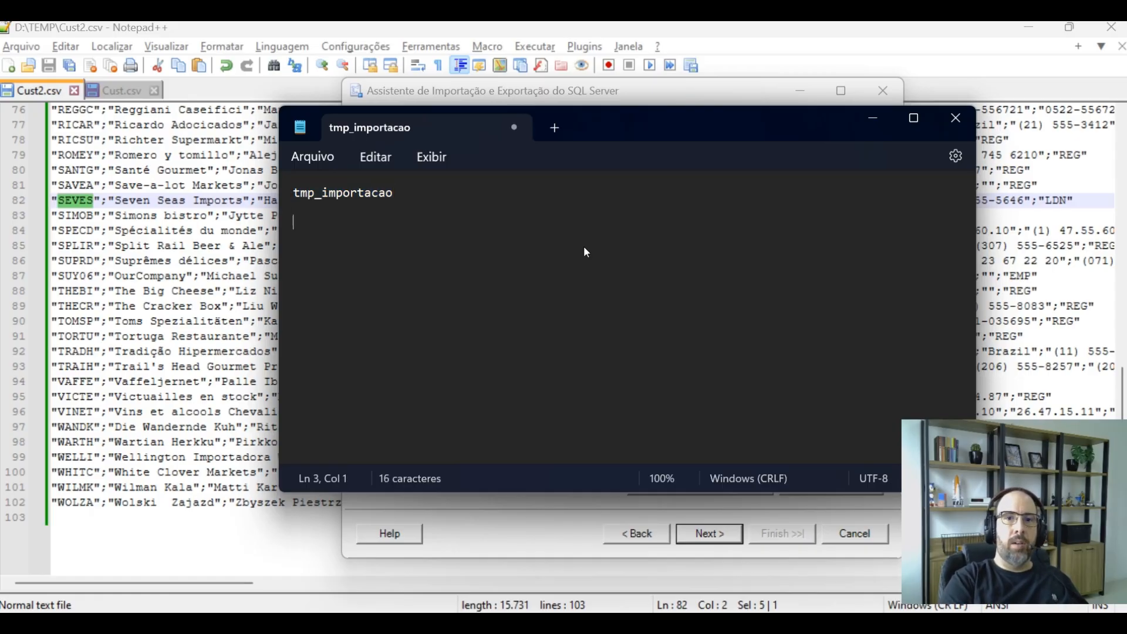
pyautogui.write('se')
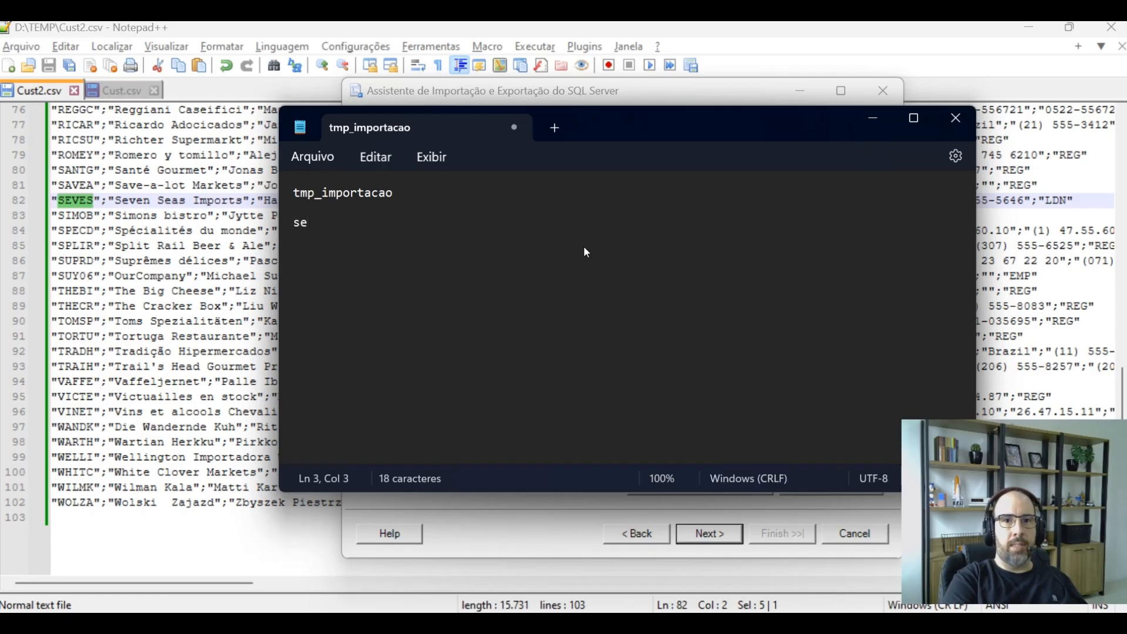
pyautogui.press('BackSpace')
pyautogui.press('BackSpace')
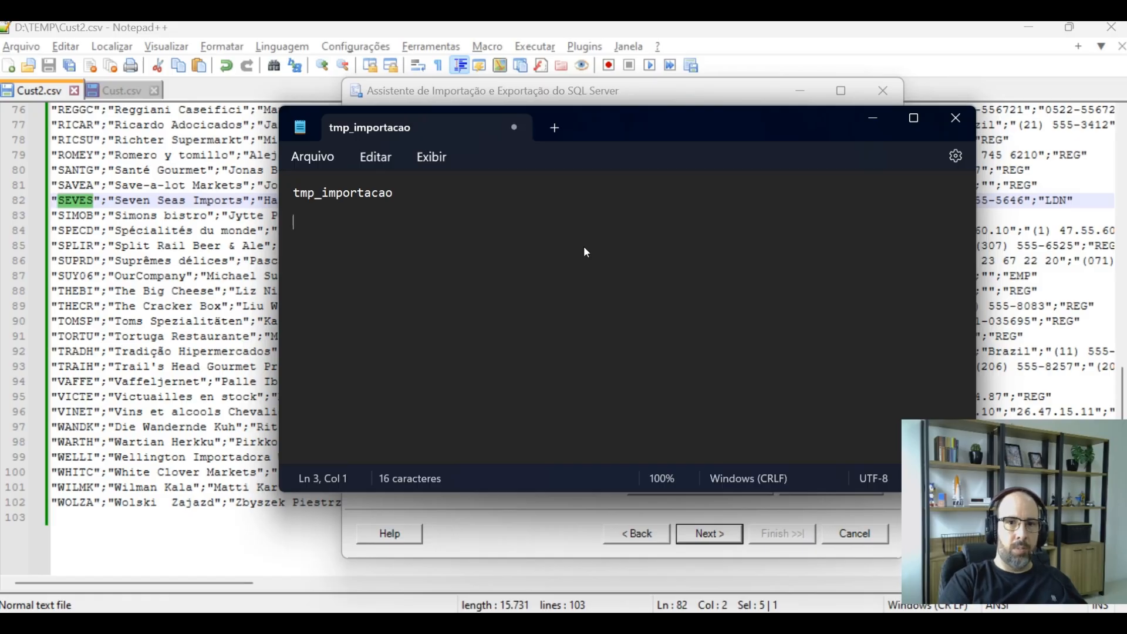
pyautogui.press('BackSpace')
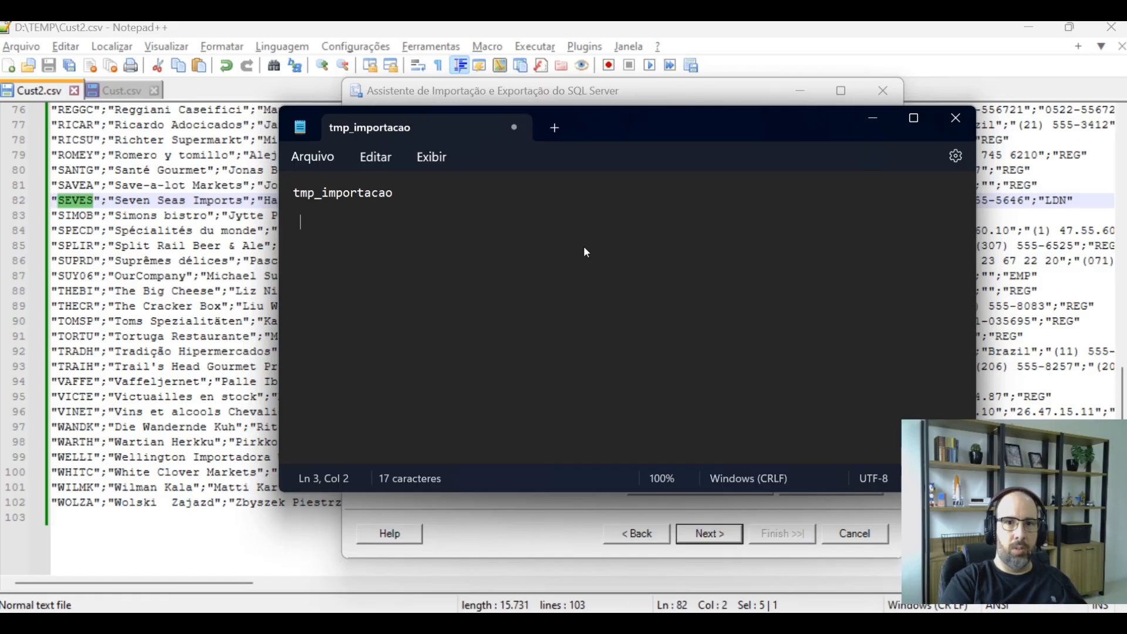
pyautogui.press('BackSpace')
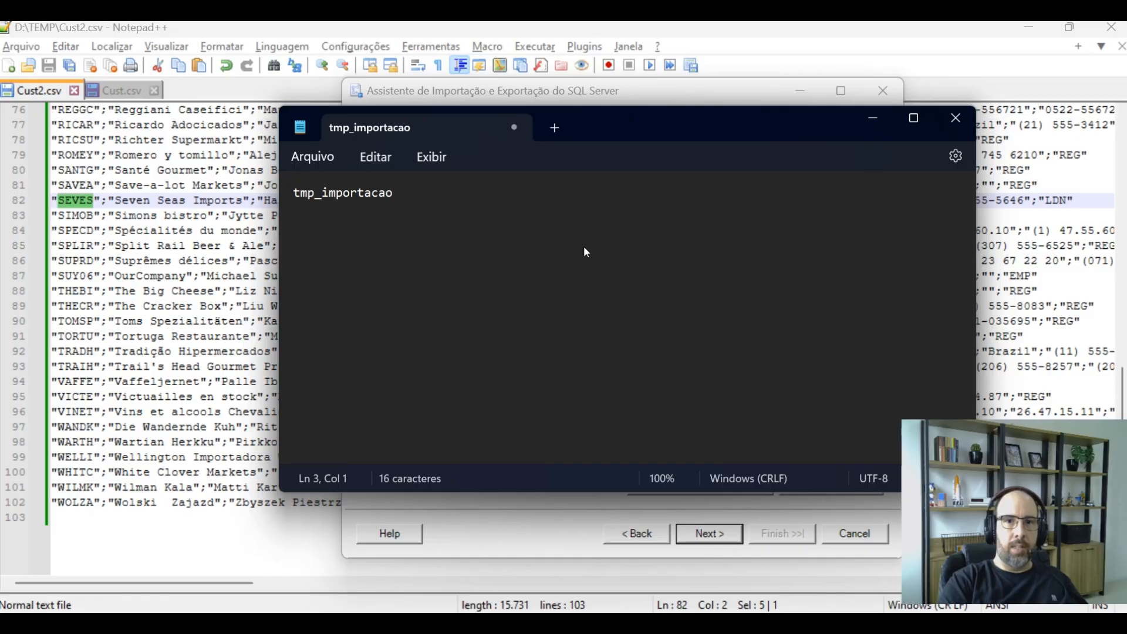
pyautogui.moveTo(299, 212); pyautogui.dragTo(297, 172)
pyautogui.click(322, 219)
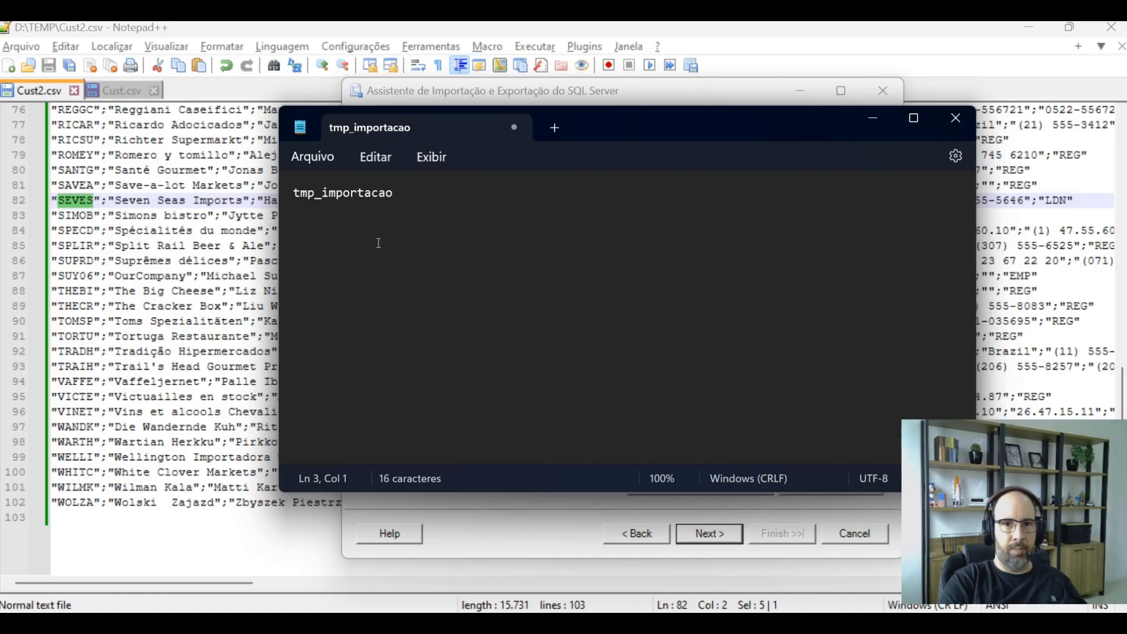
pyautogui.click(956, 118)
pyautogui.click(632, 333)
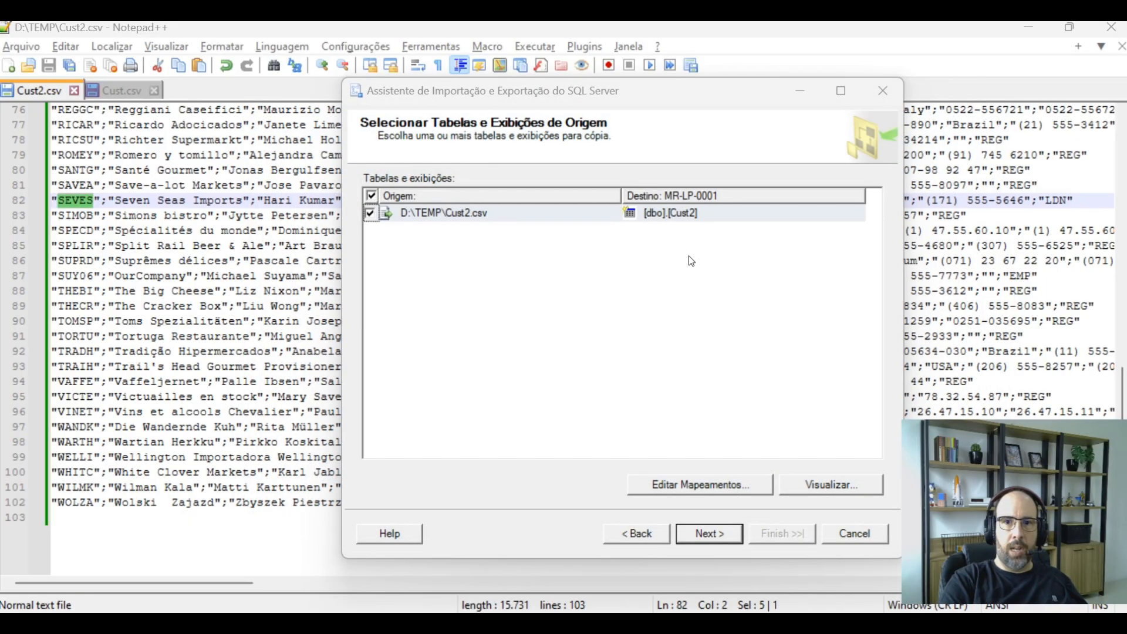
# Rename the destination table for Cust2.csv to tmp_cust
pyautogui.click(676, 213)
pyautogui.moveTo(669, 213); pyautogui.dragTo(710, 214)
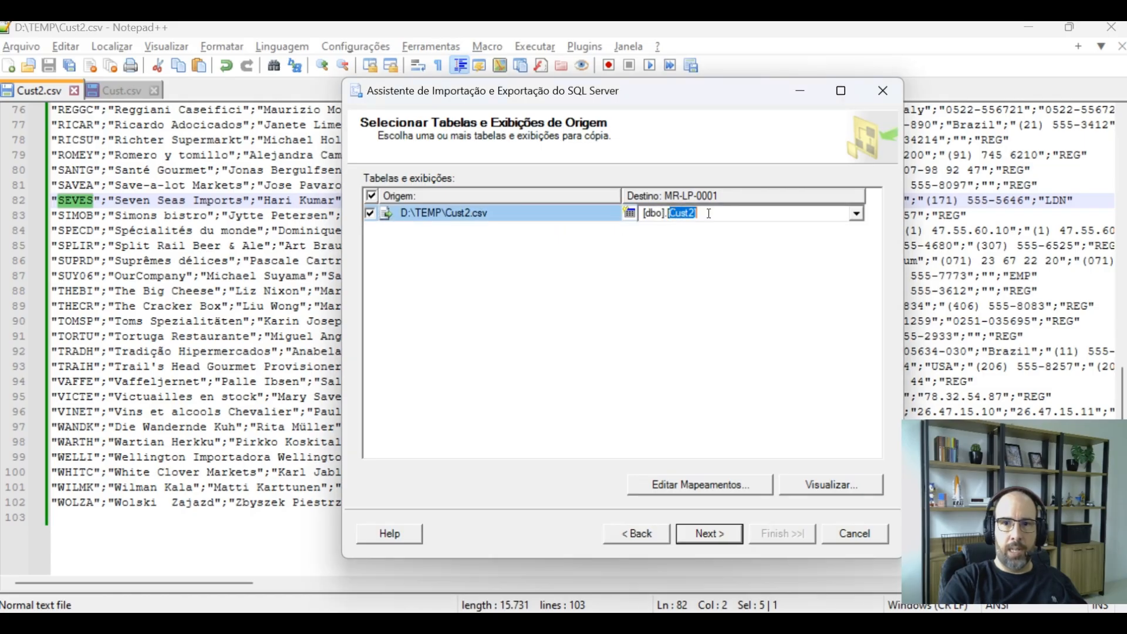
pyautogui.write('tmp_cust')
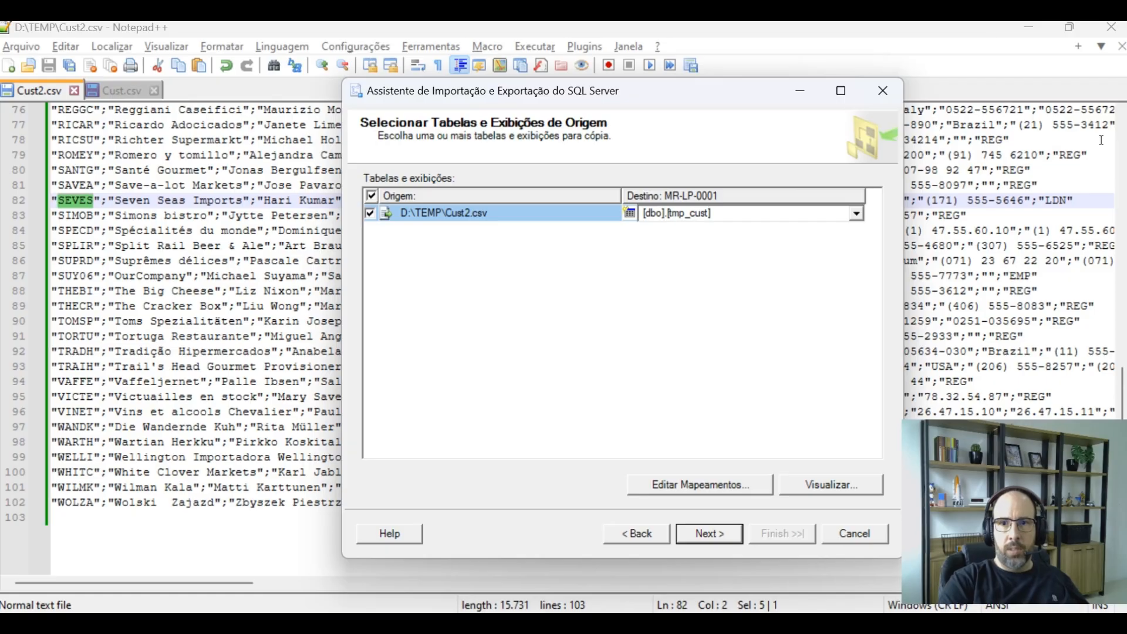
pyautogui.click(748, 280)
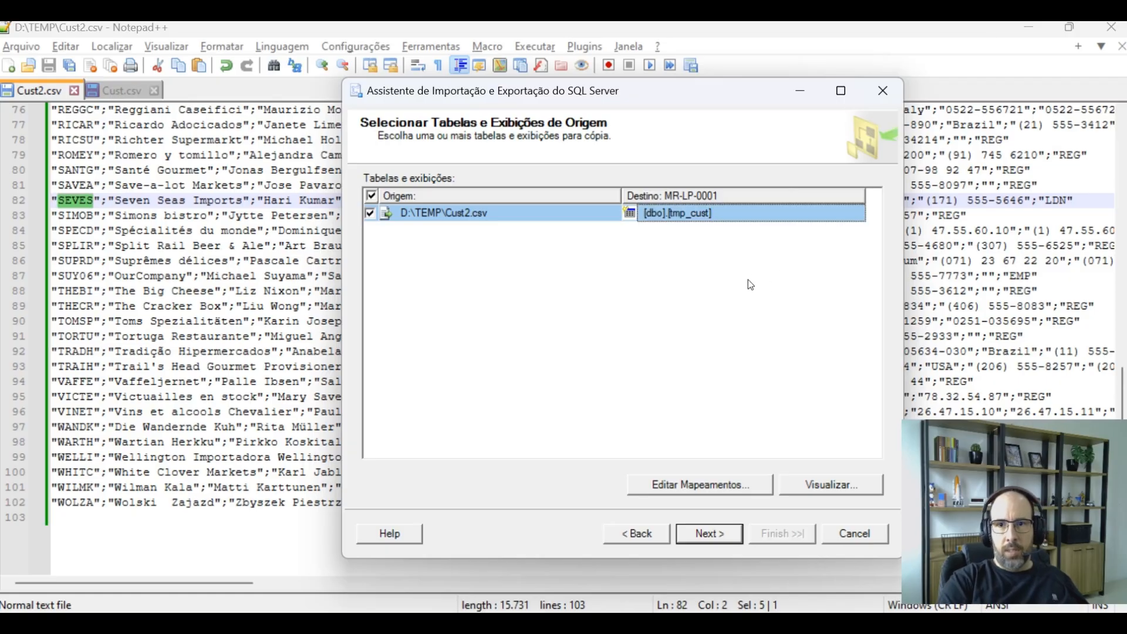
# Review the column mappings for tmp_cust and continue to the Save and Run Package page
pyautogui.click(694, 483)
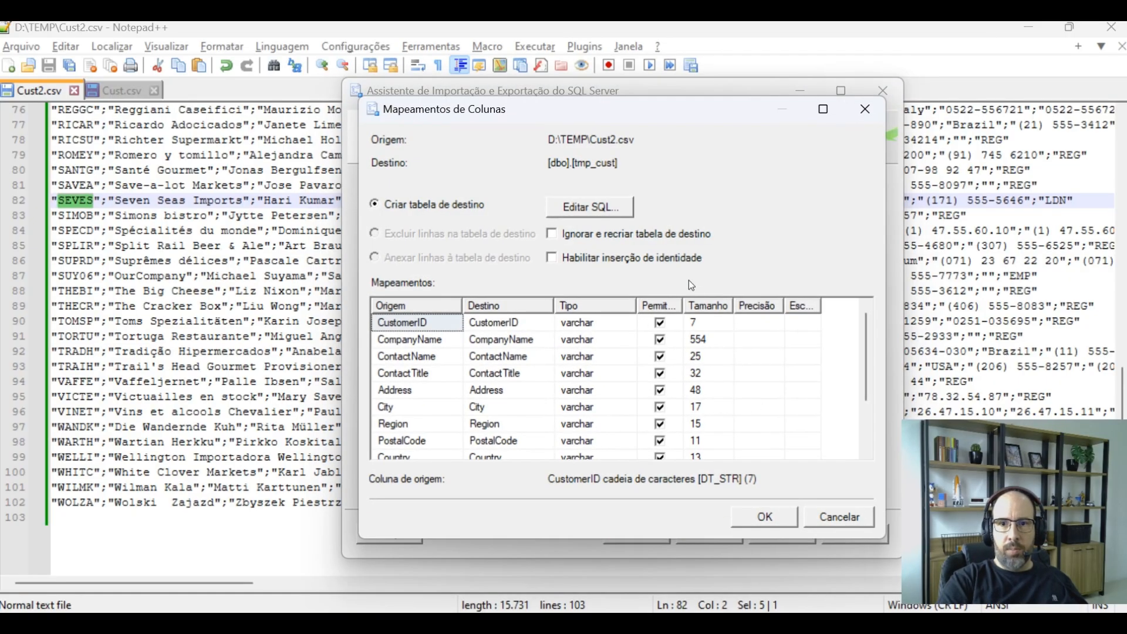
pyautogui.click(769, 523)
pyautogui.click(733, 537)
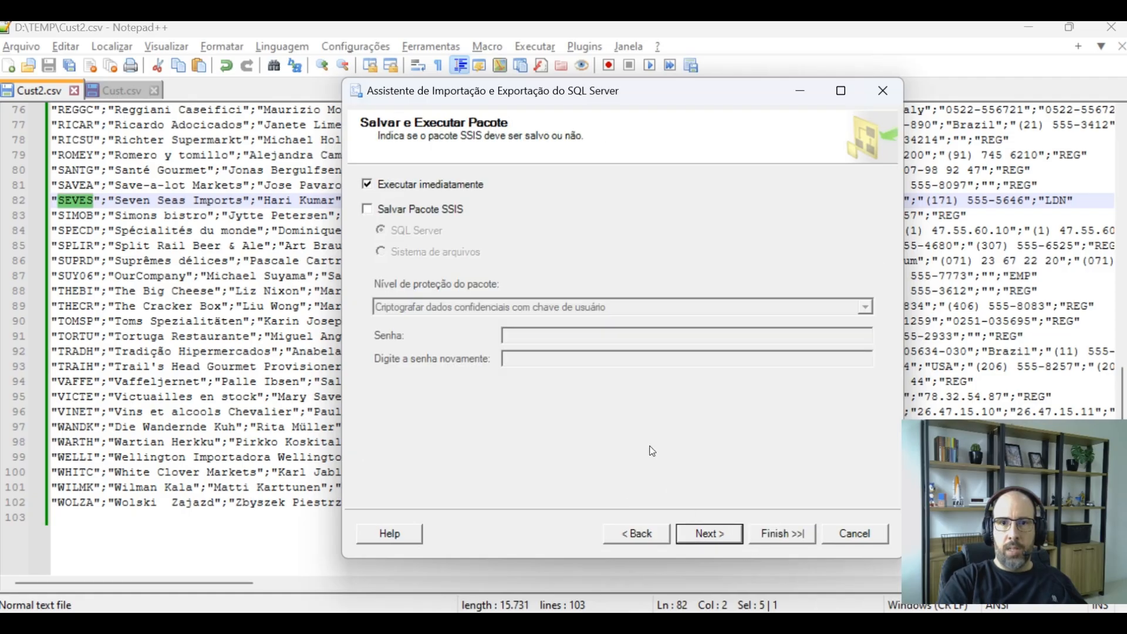
# Run the package immediately to finish the import and close the wizard
pyautogui.click(776, 537)
pyautogui.click(777, 539)
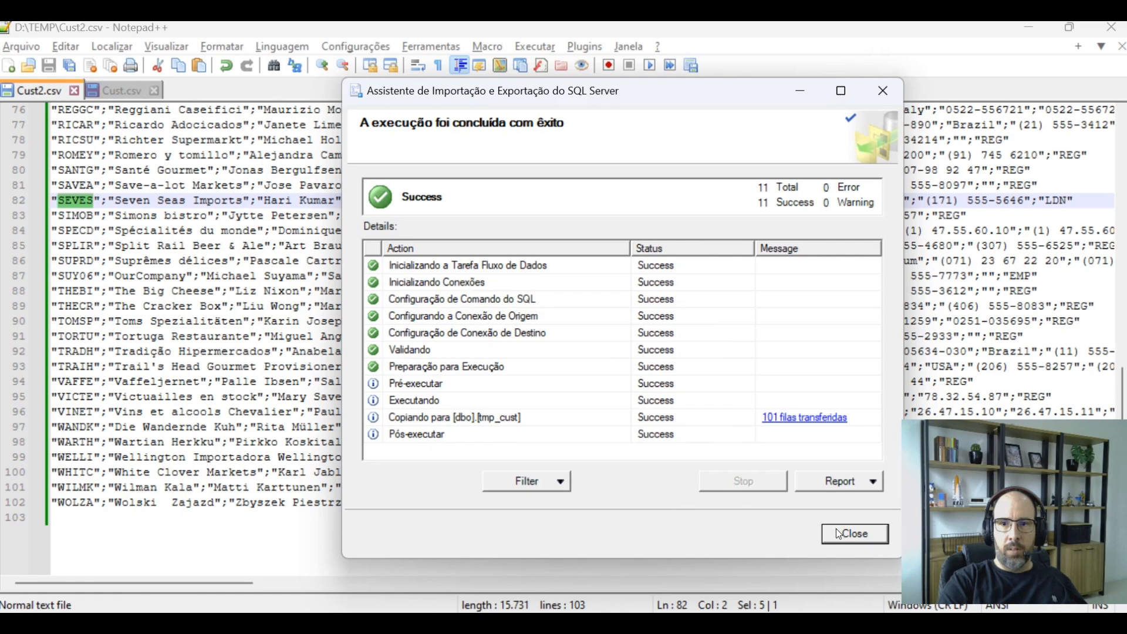
pyautogui.click(856, 535)
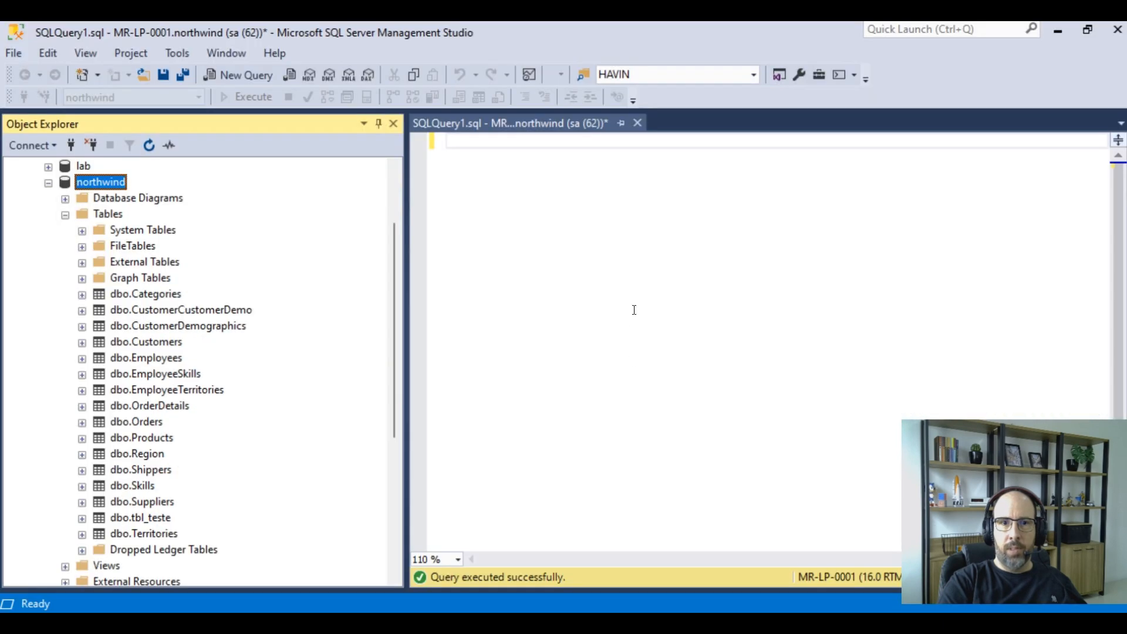
# Write and execute the query select * from tmp_cust against northwind
pyautogui.click(634, 309)
pyautogui.write('select ')
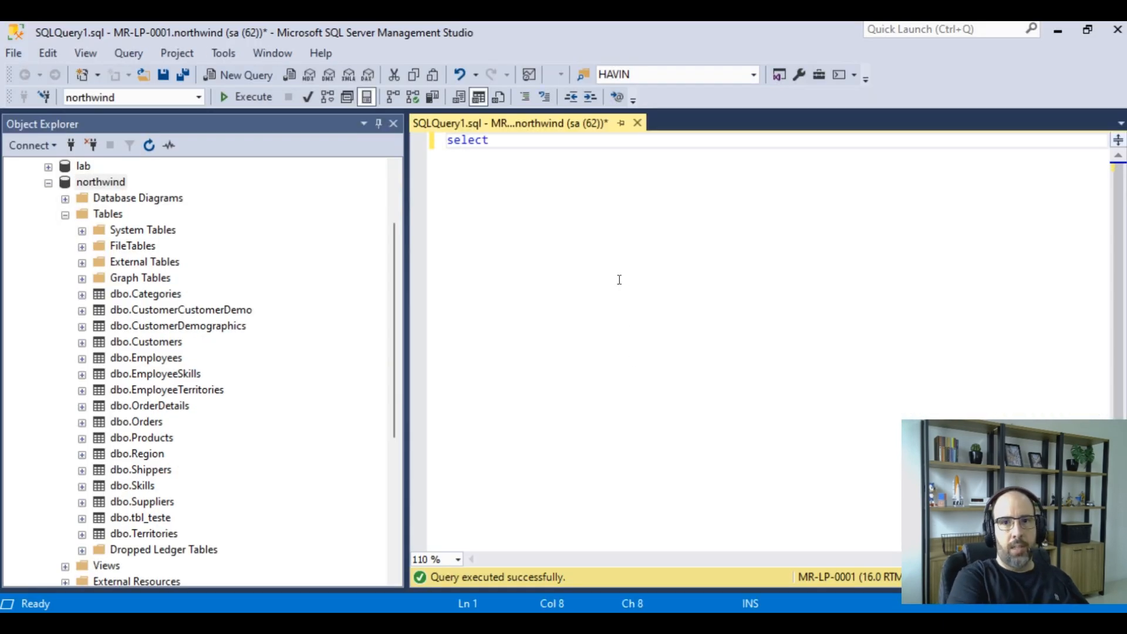
pyautogui.write('* from t')
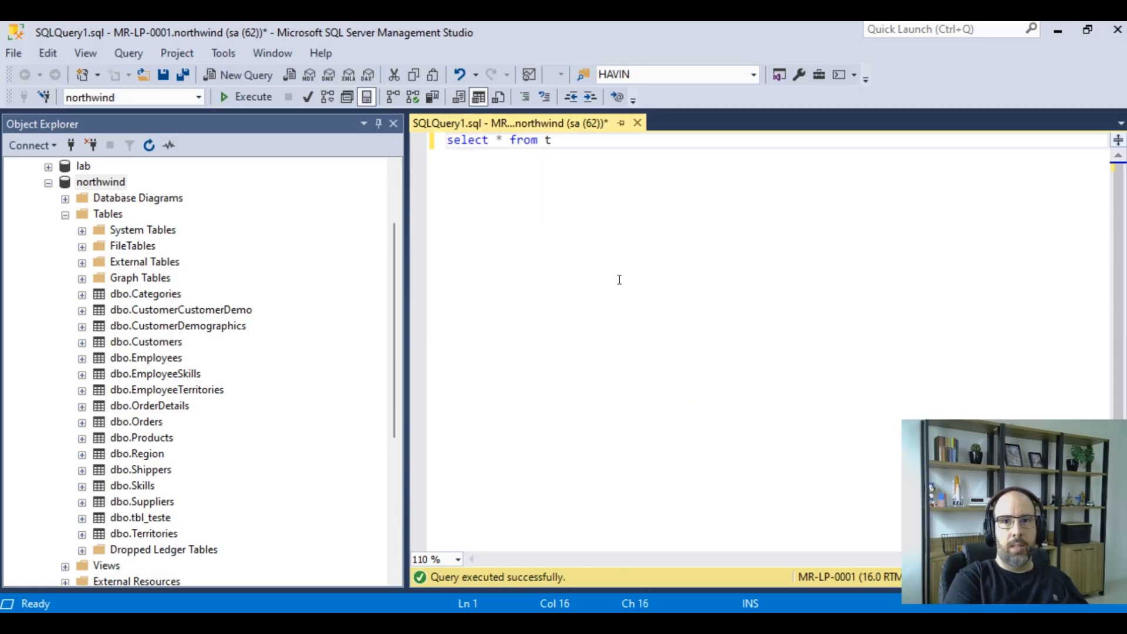
pyautogui.write('mp_cust')
pyautogui.press('F5')
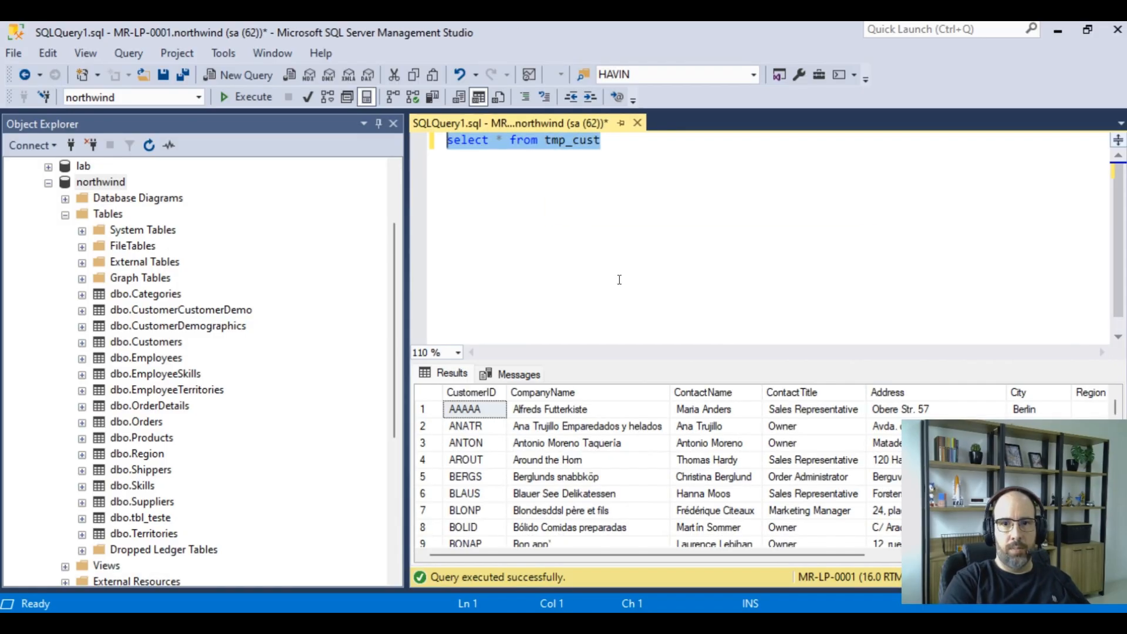
pyautogui.click(588, 164)
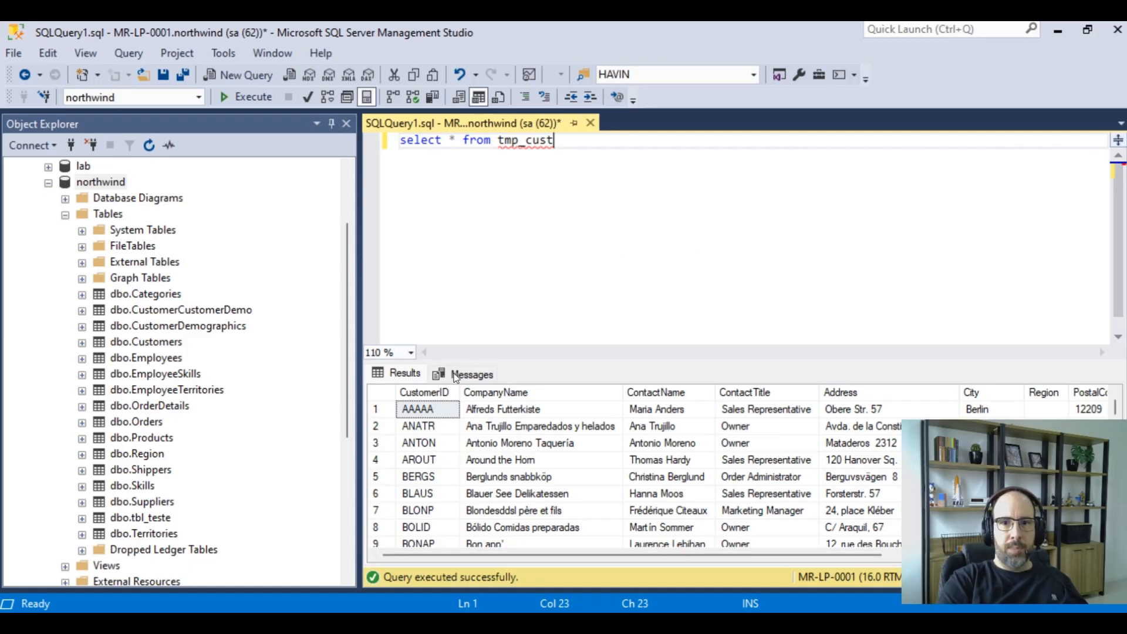
pyautogui.rightClick(108, 182)
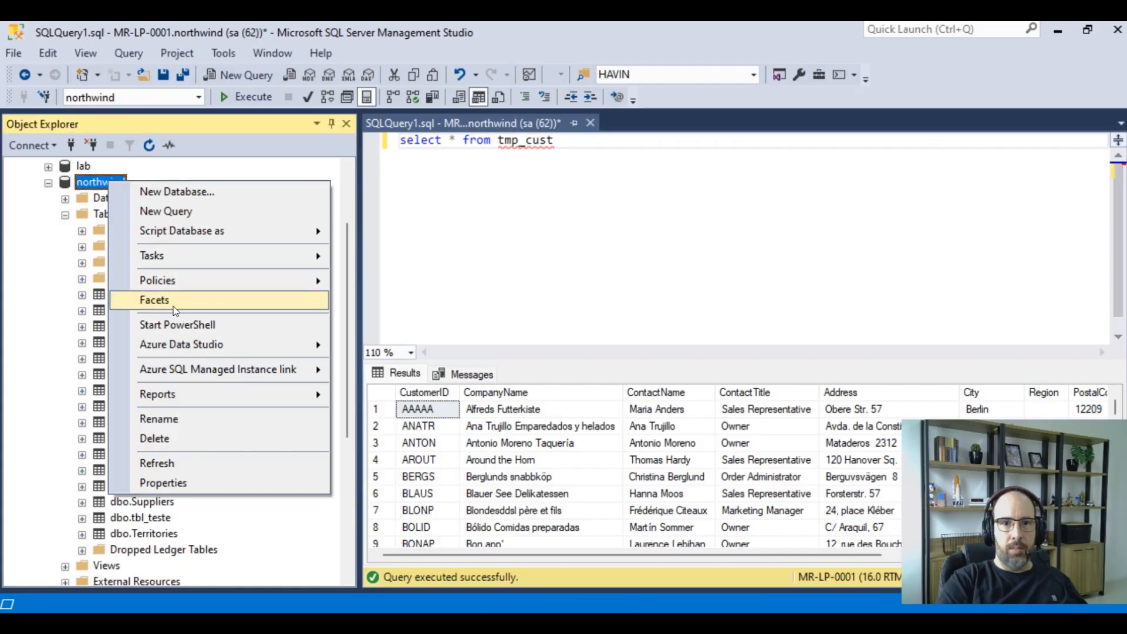
pyautogui.click(790, 217)
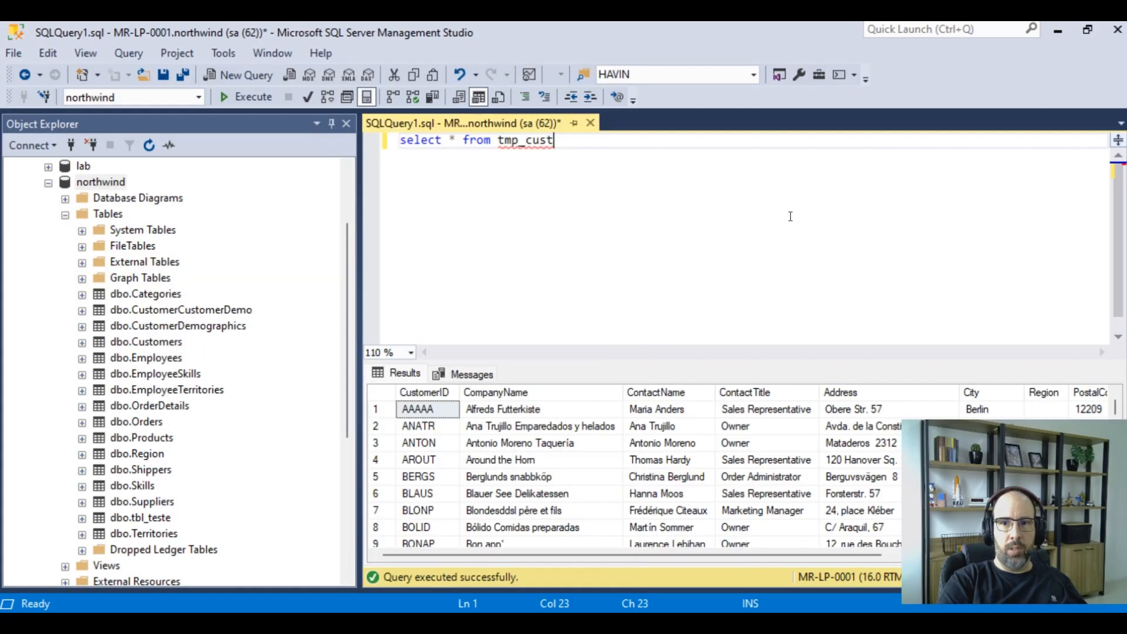
# Select the whole results grid and copy it with headers
pyautogui.click(382, 394)
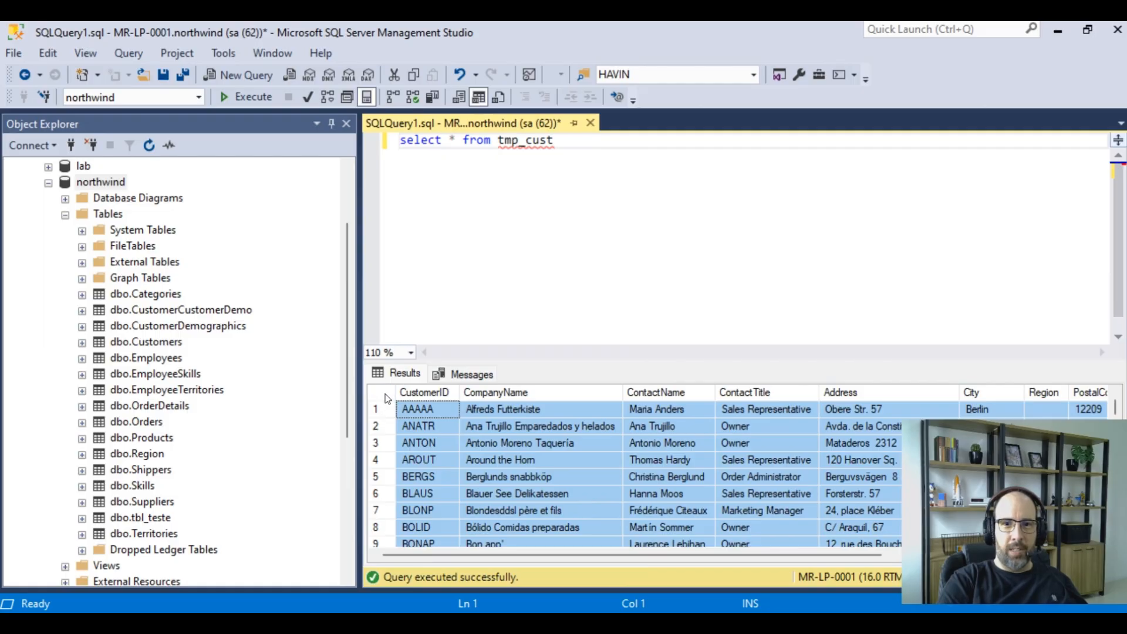
pyautogui.rightClick(495, 431)
pyautogui.click(572, 466)
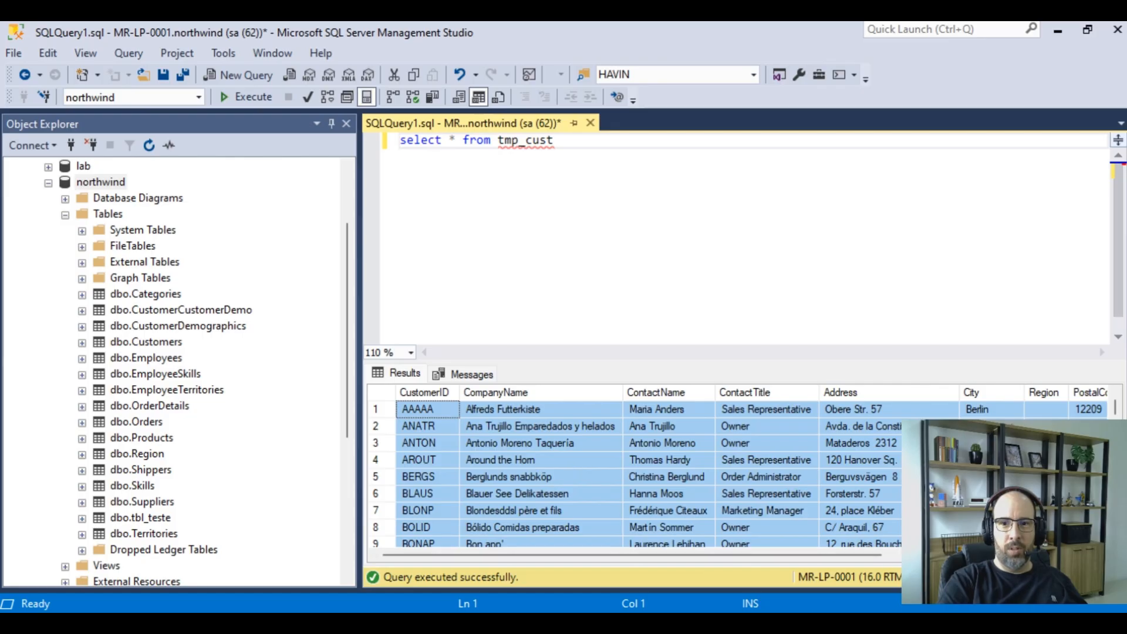
# Paste the copied query results into cell A1 of a new Excel workbook
pyautogui.click(799, 624)
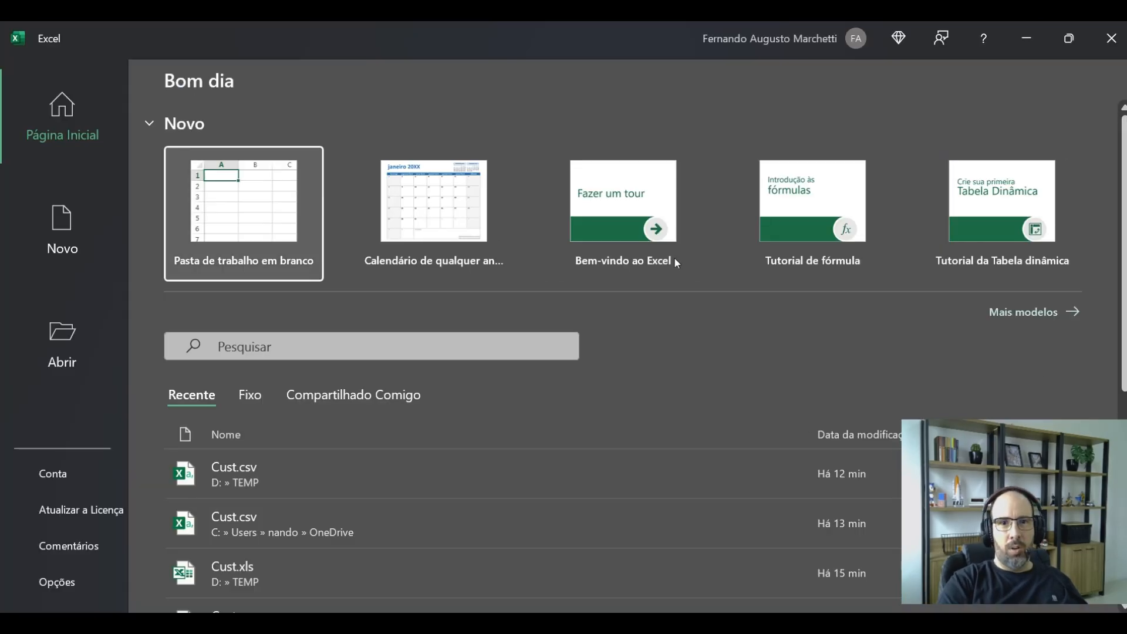
pyautogui.click(244, 194)
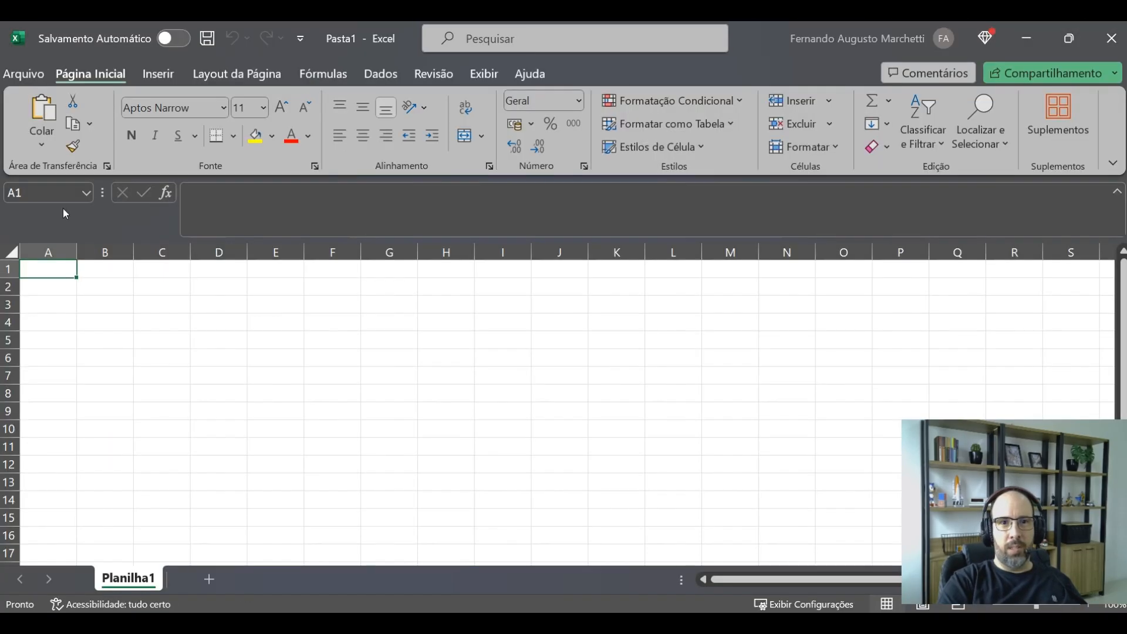
pyautogui.hotkey('ctrl', 'v')
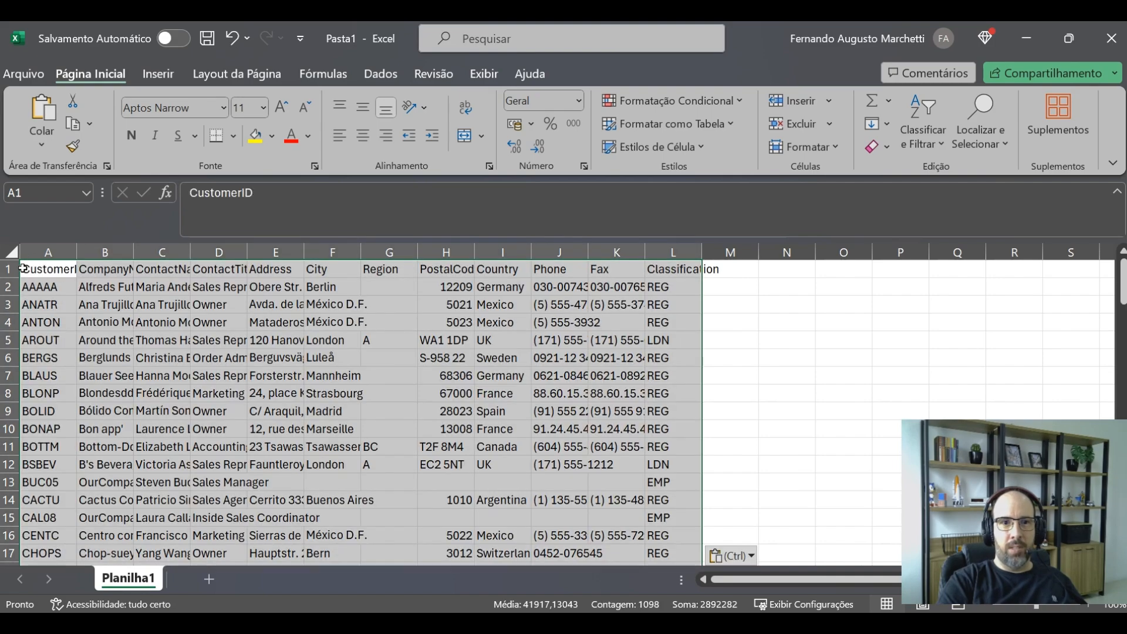
# Auto-fit the widths of columns A through L in the pasted sheet
pyautogui.click(48, 252)
pyautogui.keyDown('shift'); pyautogui.click(673, 253); pyautogui.keyUp('shift')
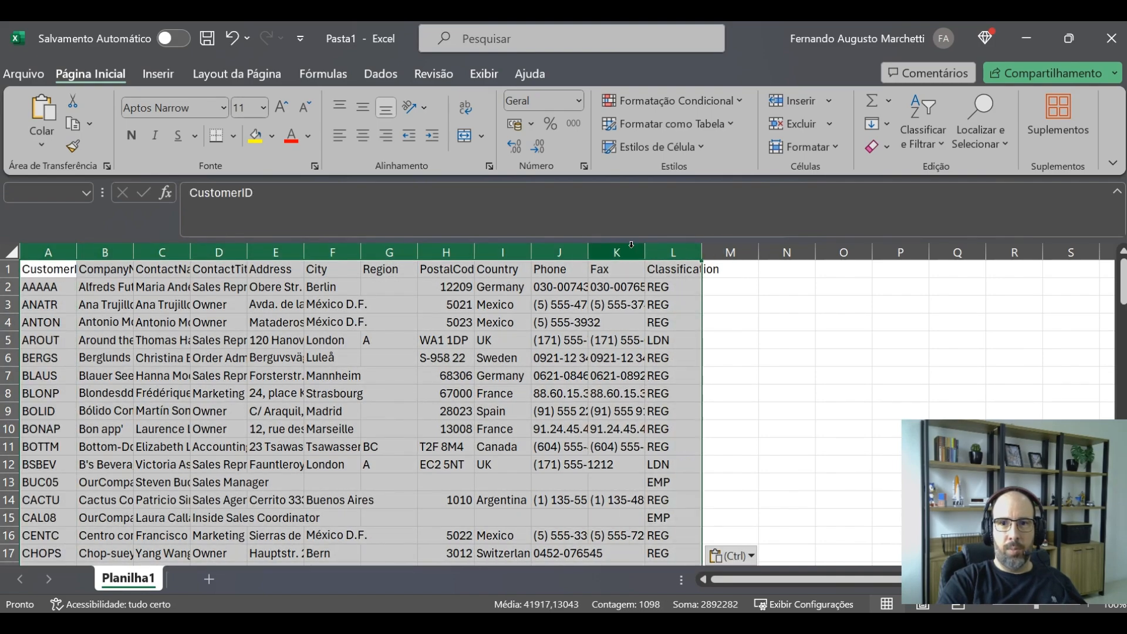
pyautogui.doubleClick(644, 250)
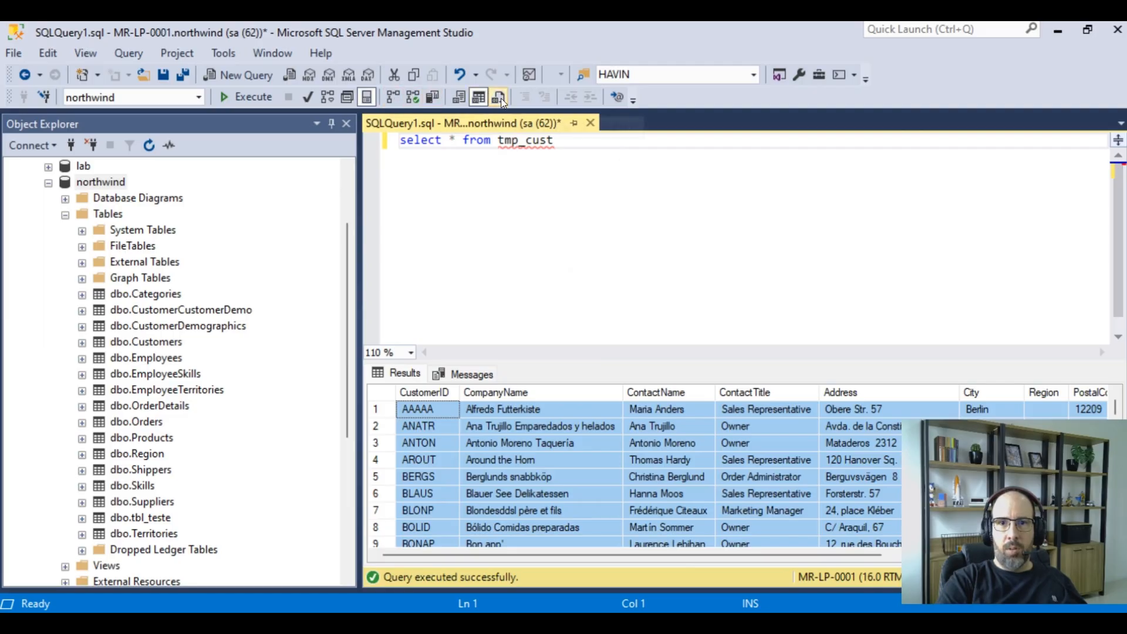
pyautogui.click(577, 159)
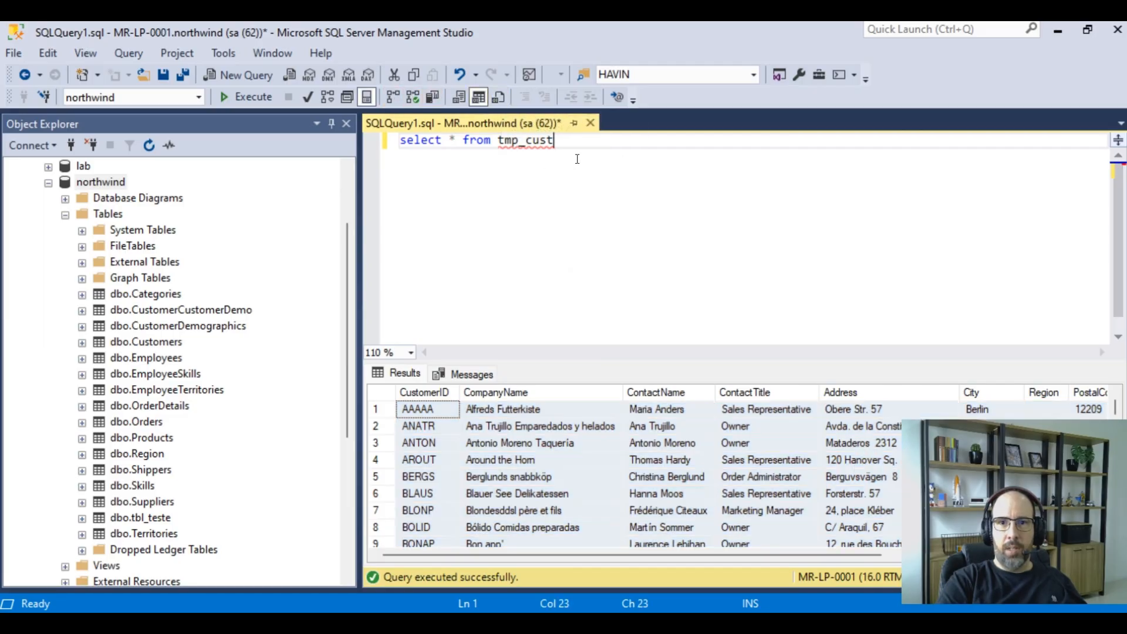
pyautogui.click(498, 96)
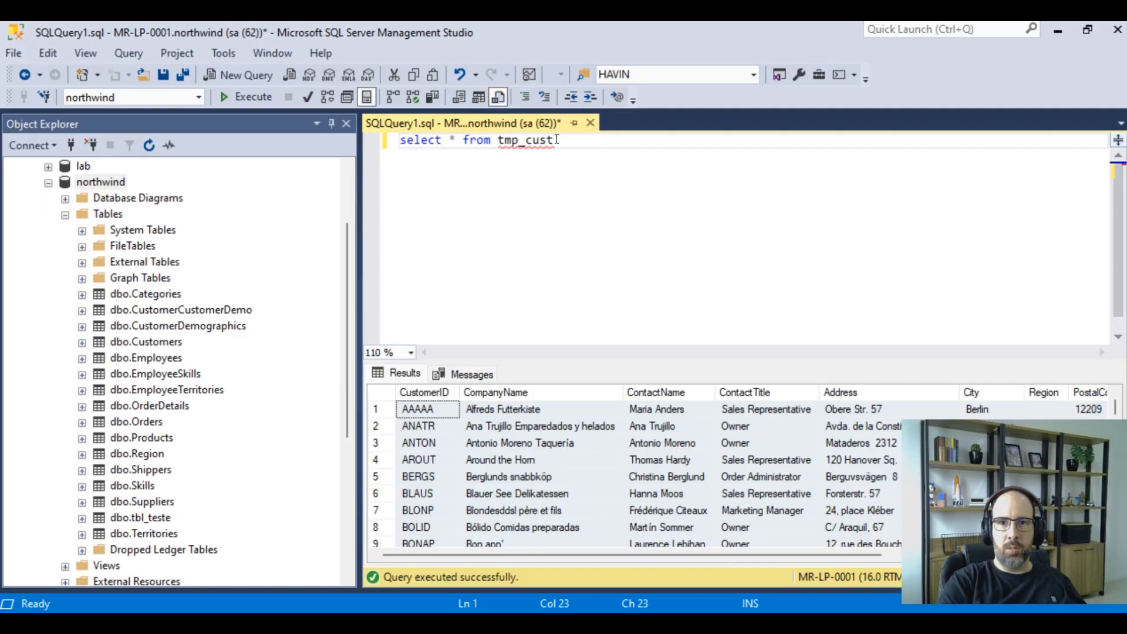
# Execute the query with results sent to a file, saving them as the report file teste.rpt in Documentos and overwriting the existing one
pyautogui.click(240, 99)
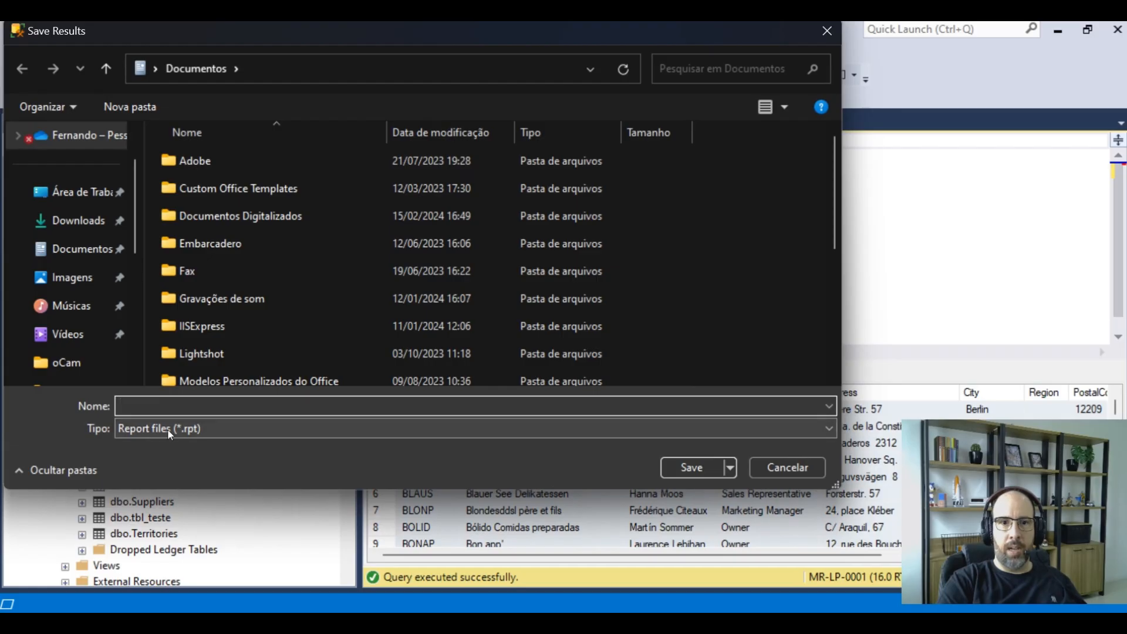
pyautogui.click(209, 432)
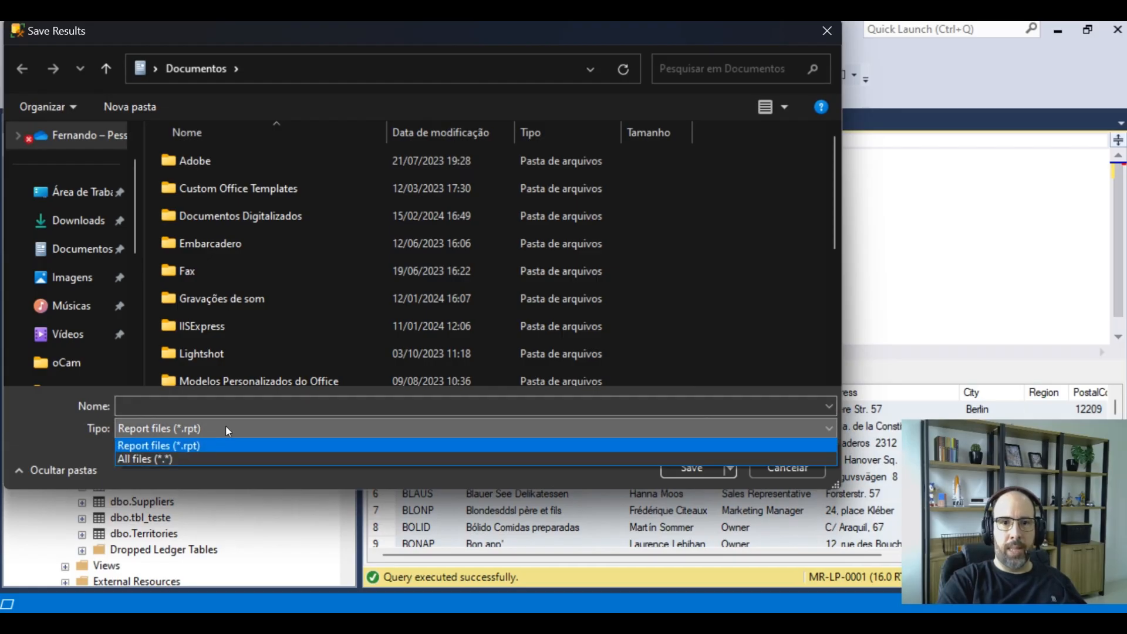
pyautogui.click(228, 429)
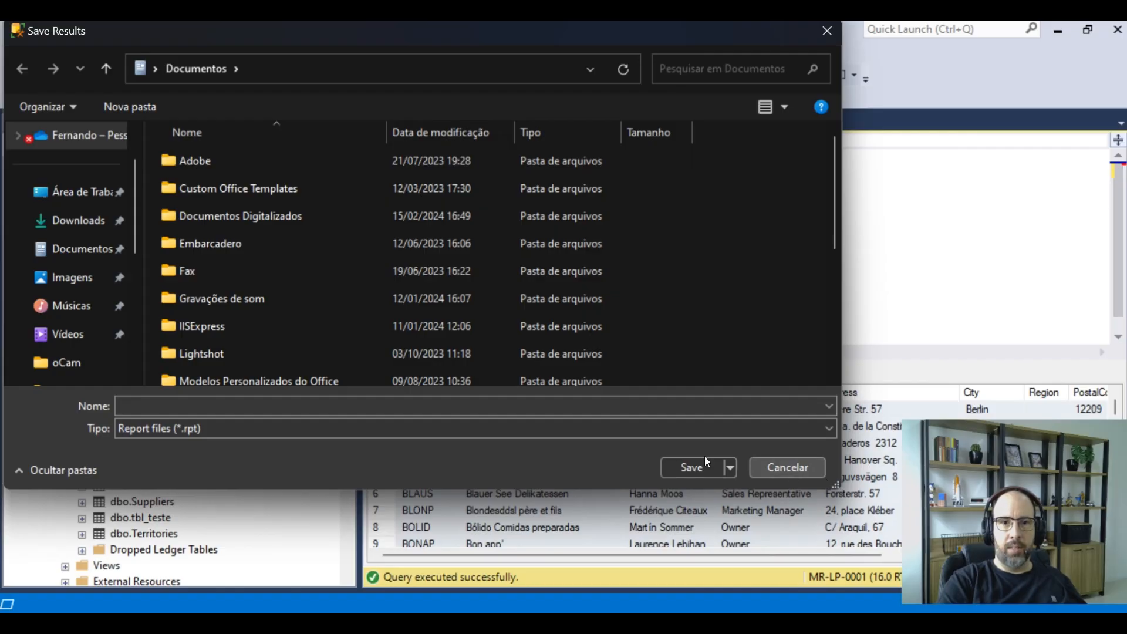
pyautogui.click(305, 405)
pyautogui.write('test')
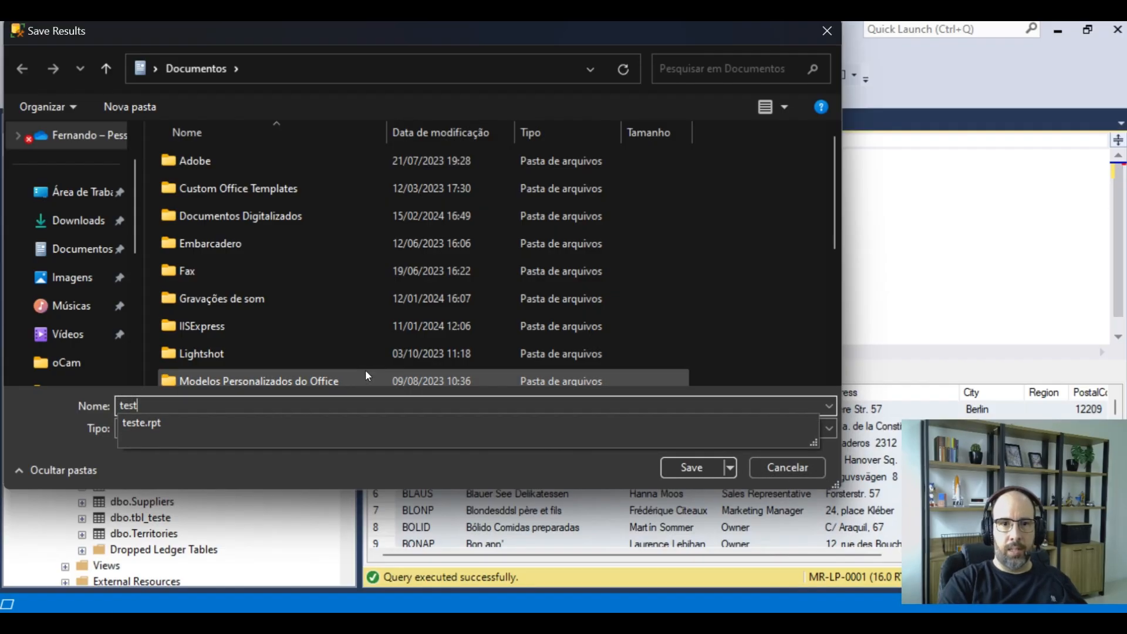
pyautogui.write('e')
pyautogui.press('Down')
pyautogui.press('Return')
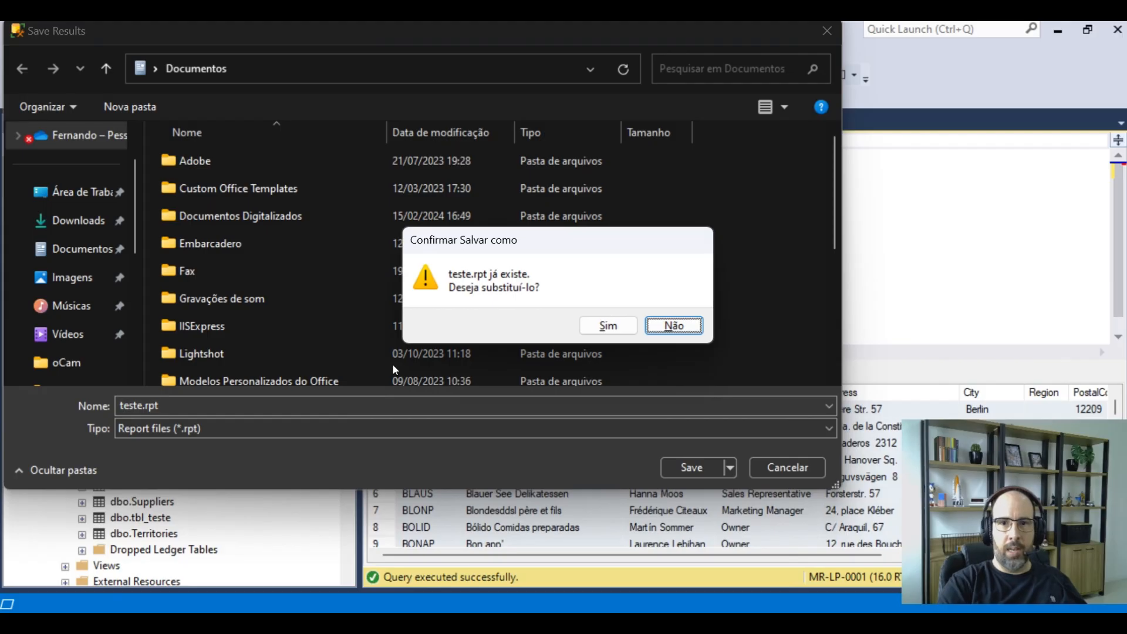
pyautogui.click(611, 325)
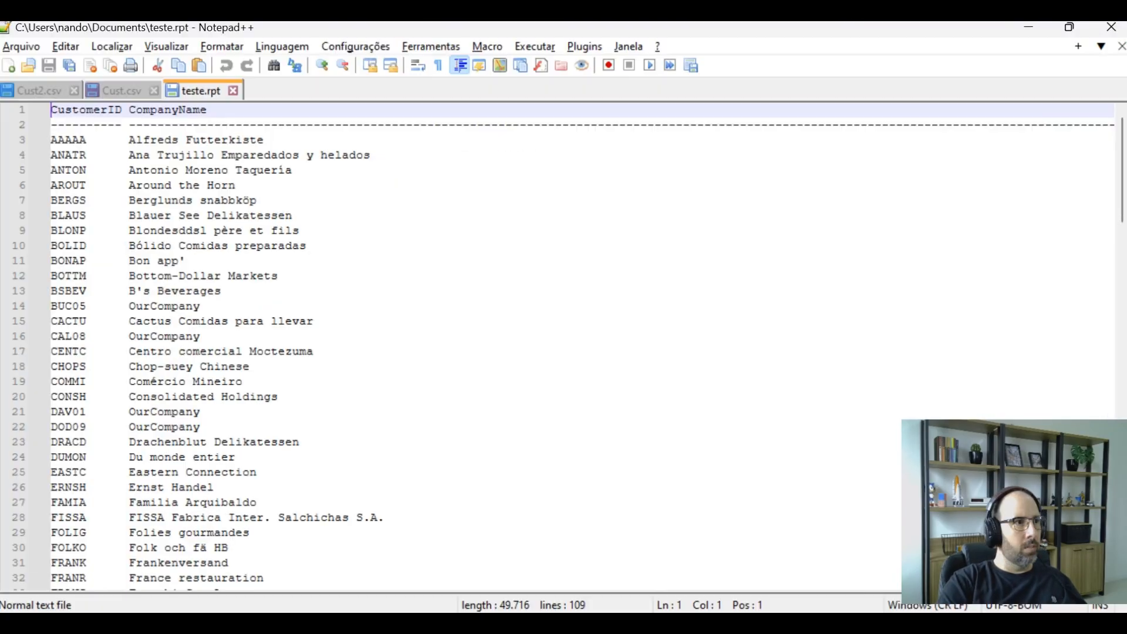
# Examine the saved teste.rpt contents in Notepad++, then close its tab and minimize the editor
pyautogui.click(323, 231)
pyautogui.moveTo(266, 583)
pyautogui.mouseDown()
pyautogui.moveTo(1021, 582)
pyautogui.moveTo(267, 583)
pyautogui.mouseUp()
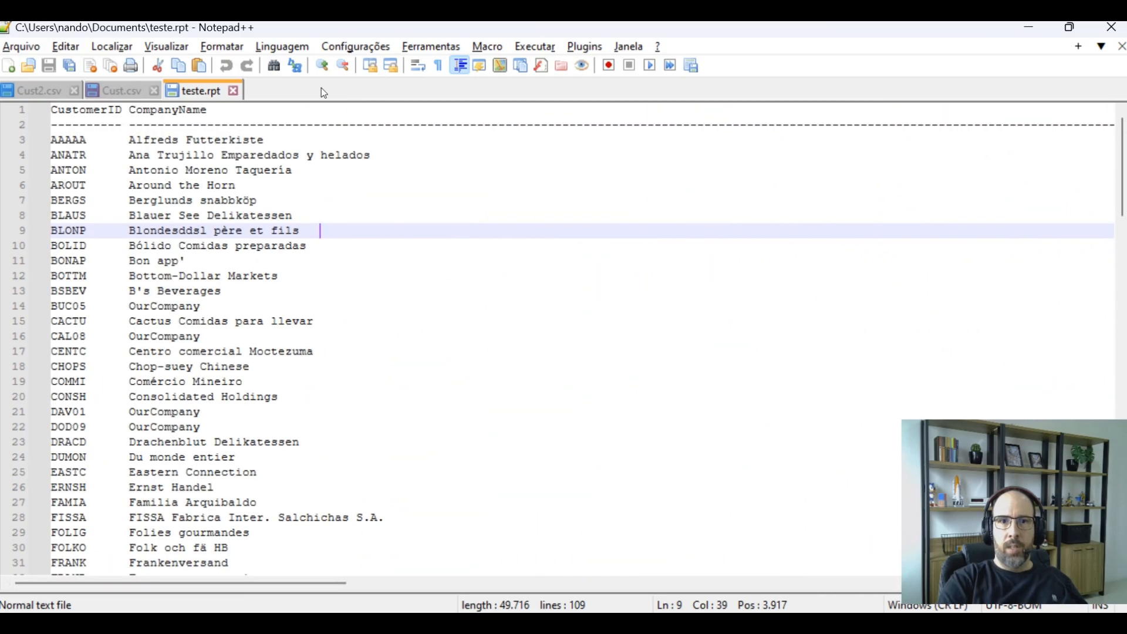
pyautogui.click(234, 90)
pyautogui.click(1026, 28)
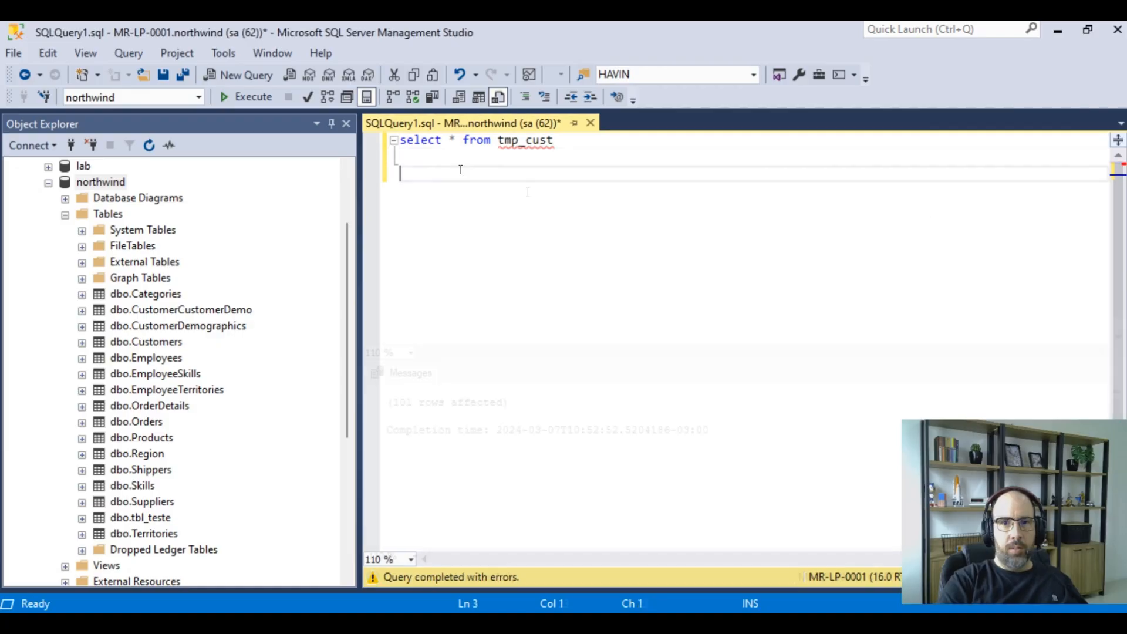
# Write the statement drop table tmp_cust on a new line below the select query
pyautogui.moveTo(569, 141); pyautogui.dragTo(300, 139)
pyautogui.click(671, 254)
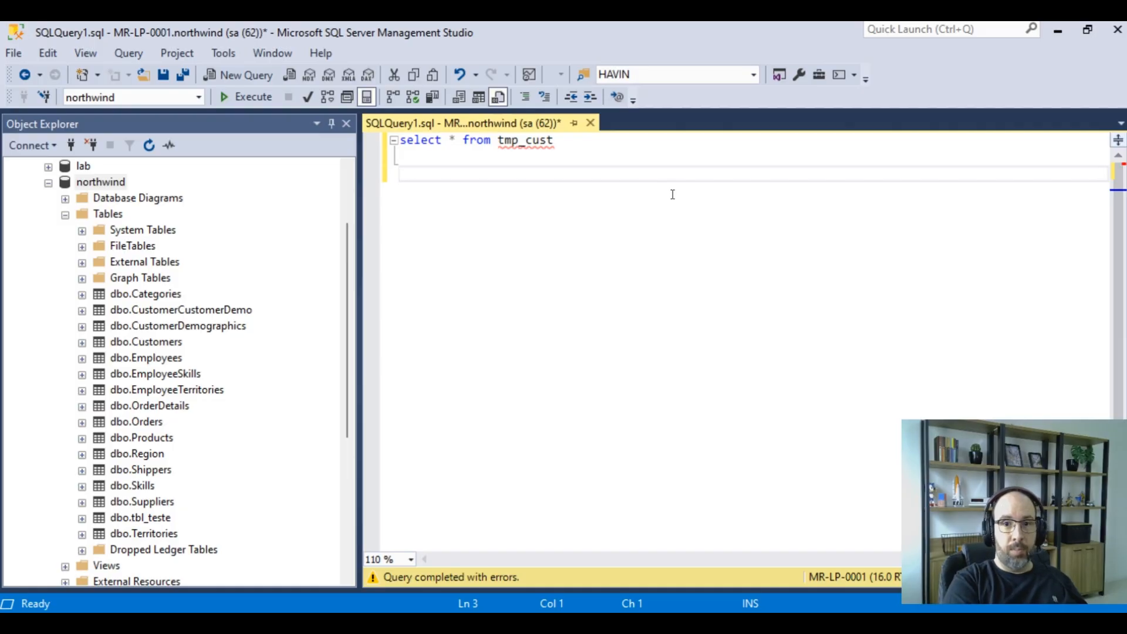
pyautogui.write('drop table tmp')
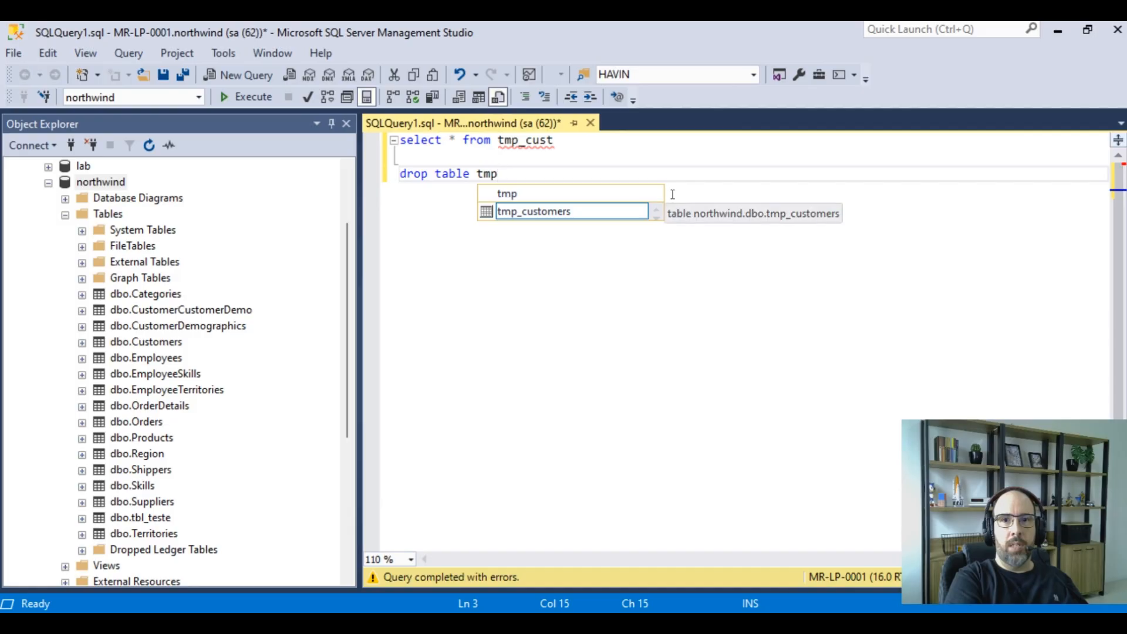
pyautogui.write('_cust')
pyautogui.hotkey('shift', 'Home')
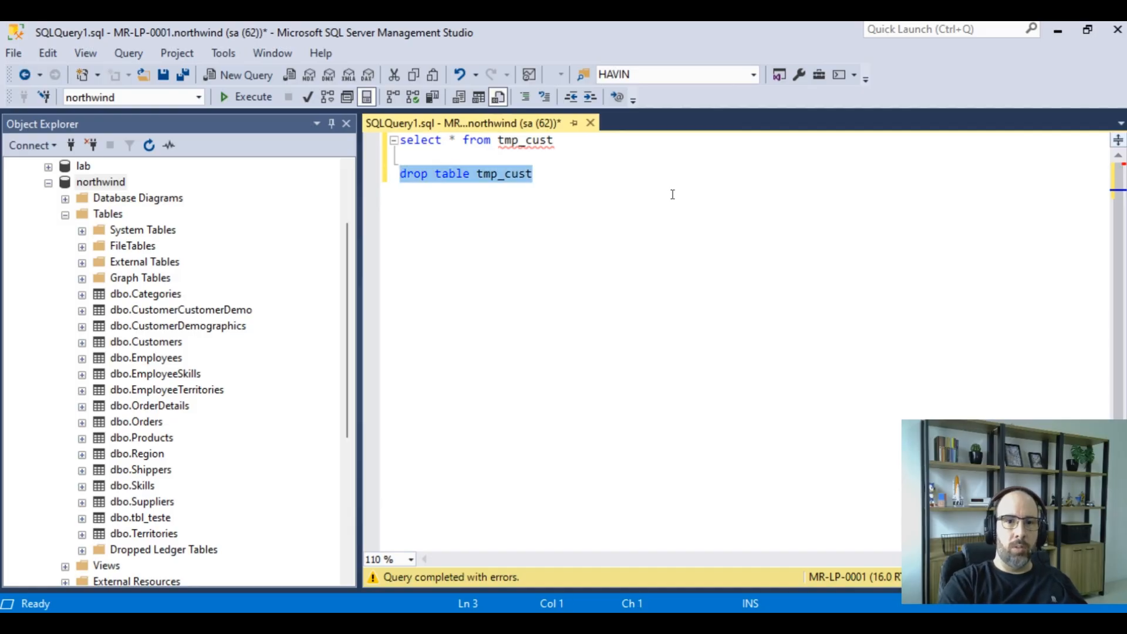
pyautogui.click(668, 233)
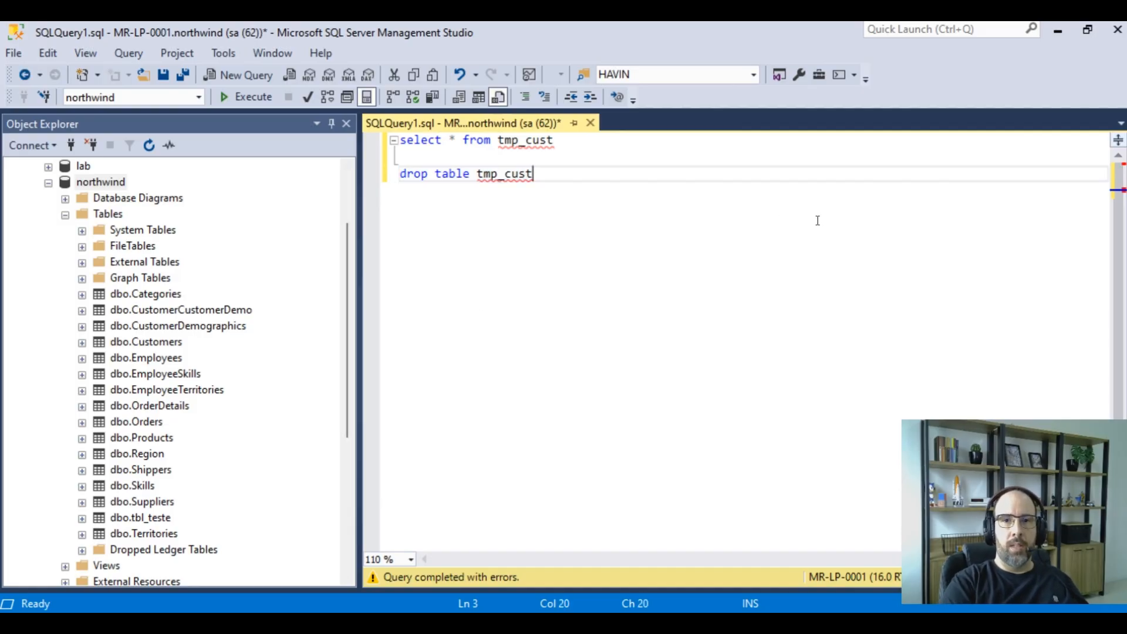